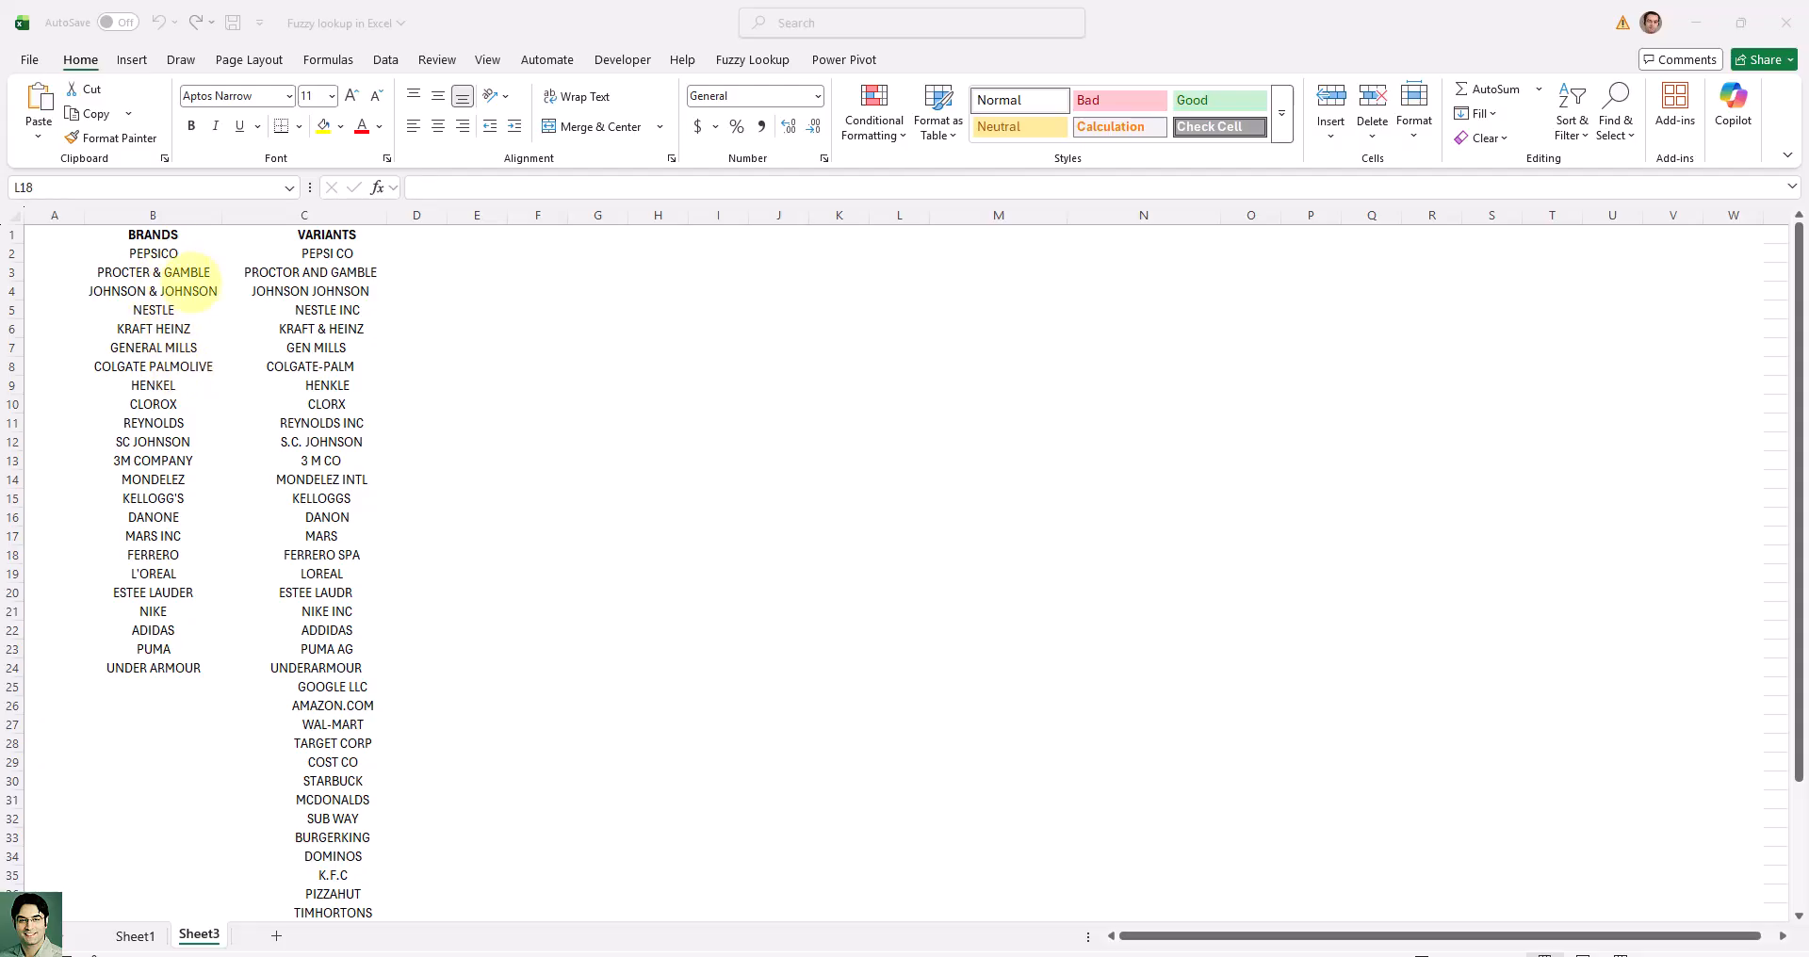
- Examine the BRANDS and VARIANTS lists on Sheet3, comparing the brand names with their differently spelled variants
{"action": "left_click", "coordinate": [152, 235]}
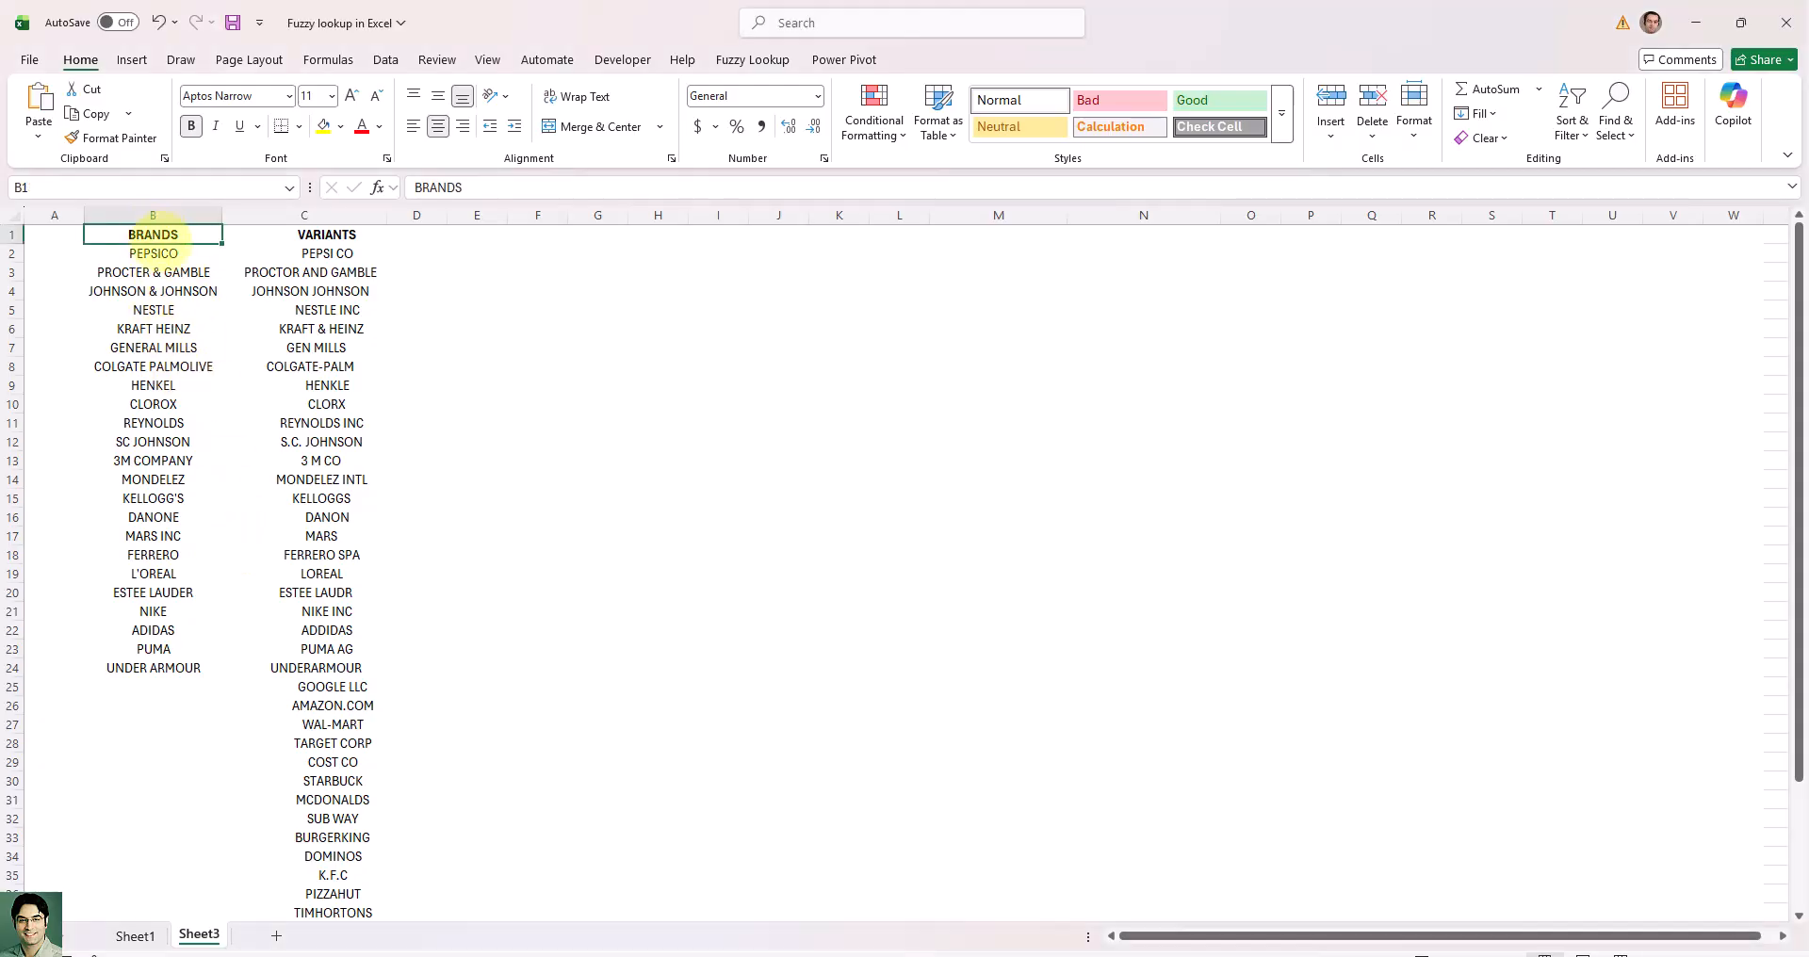
{"action": "left_click_drag", "start_coordinate": [153, 243], "coordinate": [154, 668]}
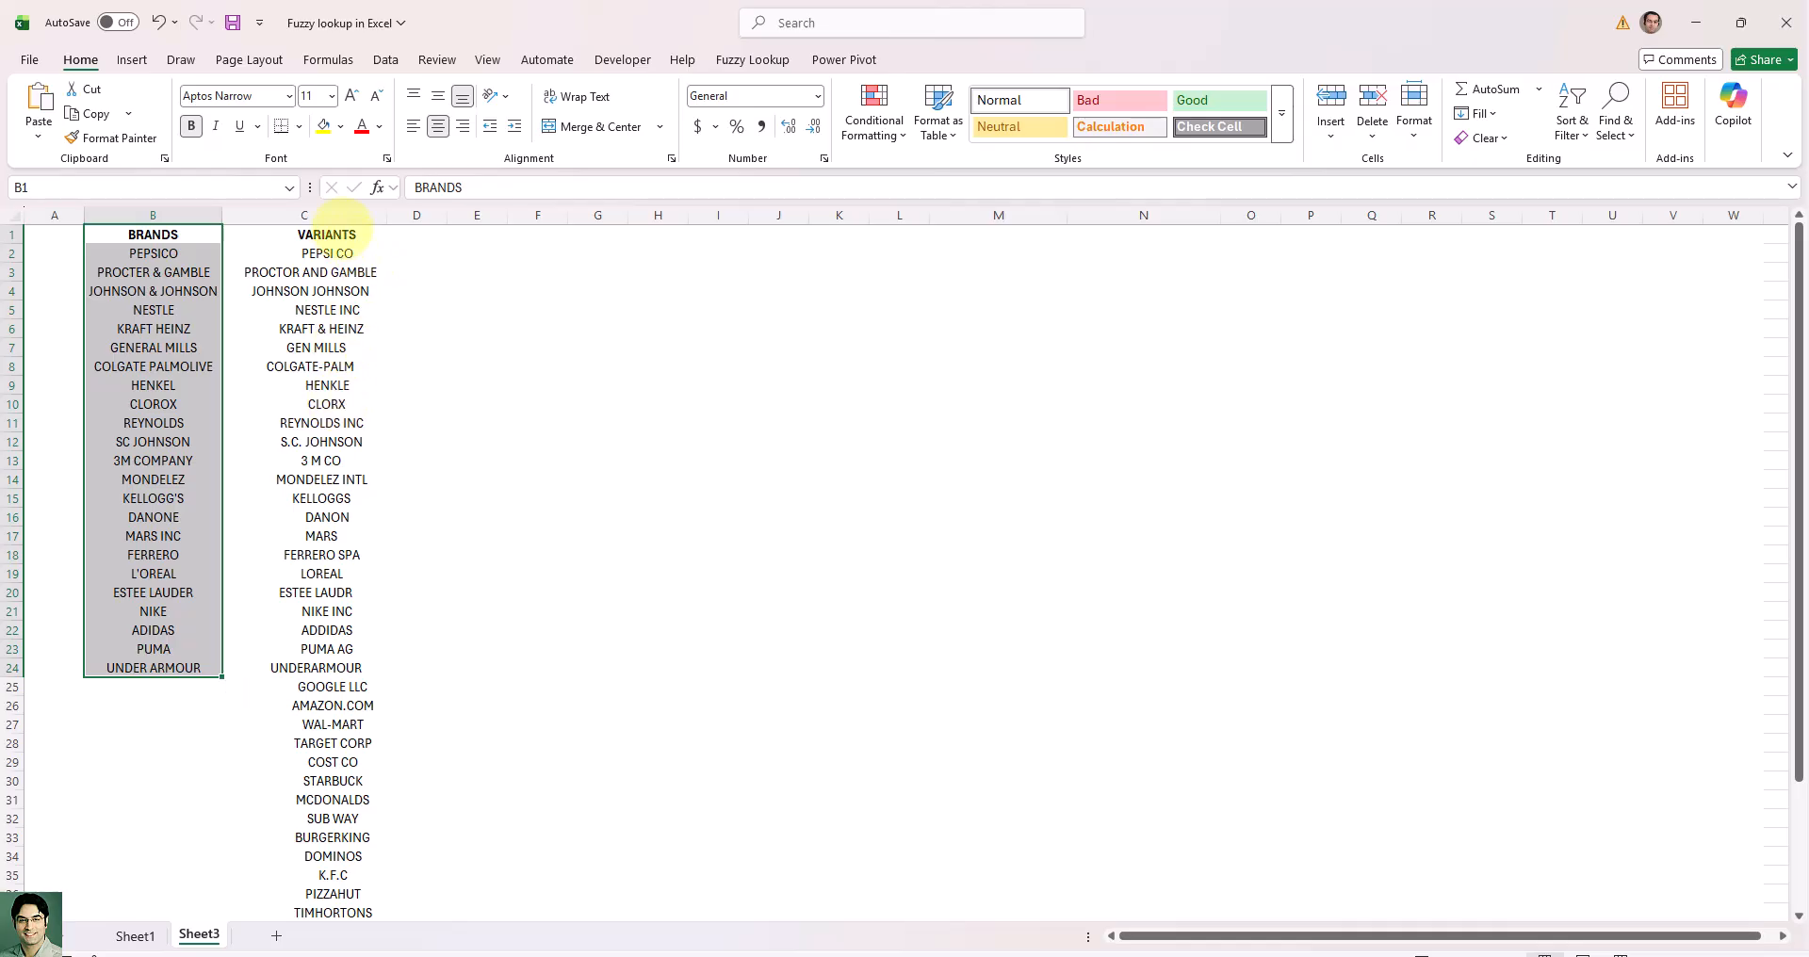
{"action": "left_click_drag", "start_coordinate": [339, 232], "coordinate": [345, 838]}
{"action": "scroll", "coordinate": [423, 634], "scroll_direction": "up", "scroll_amount": 4}
{"action": "left_click", "coordinate": [157, 290]}
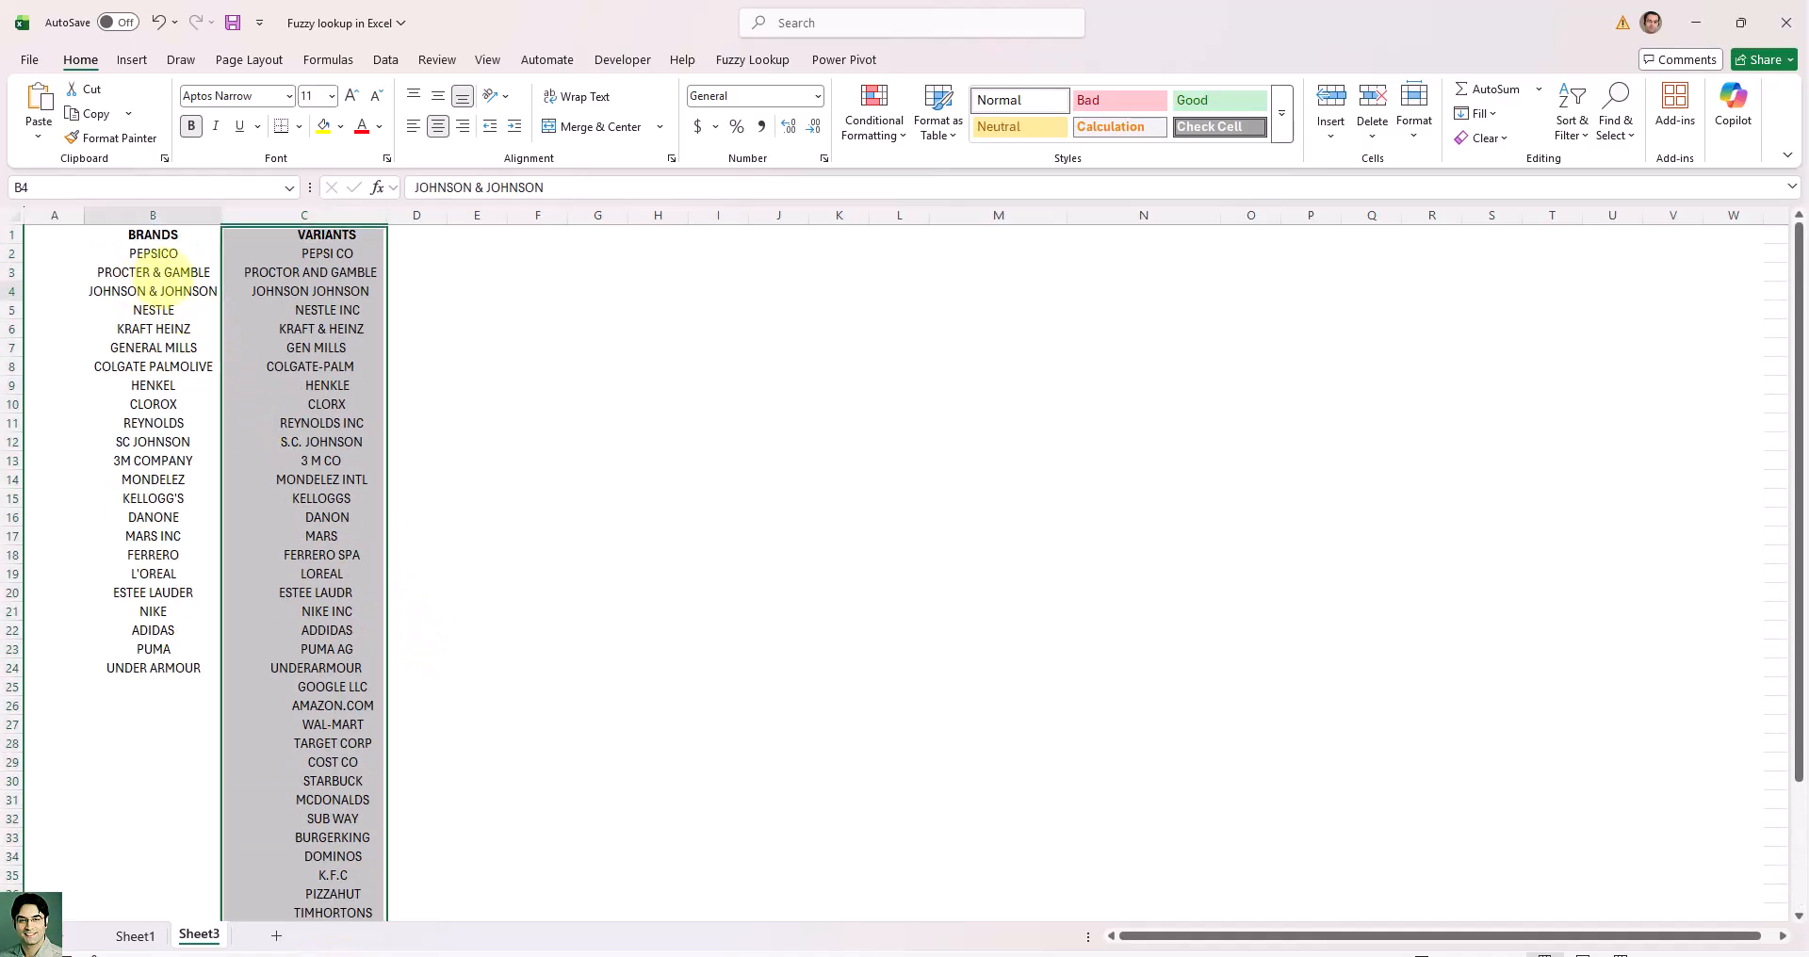
{"action": "left_click", "coordinate": [141, 253]}
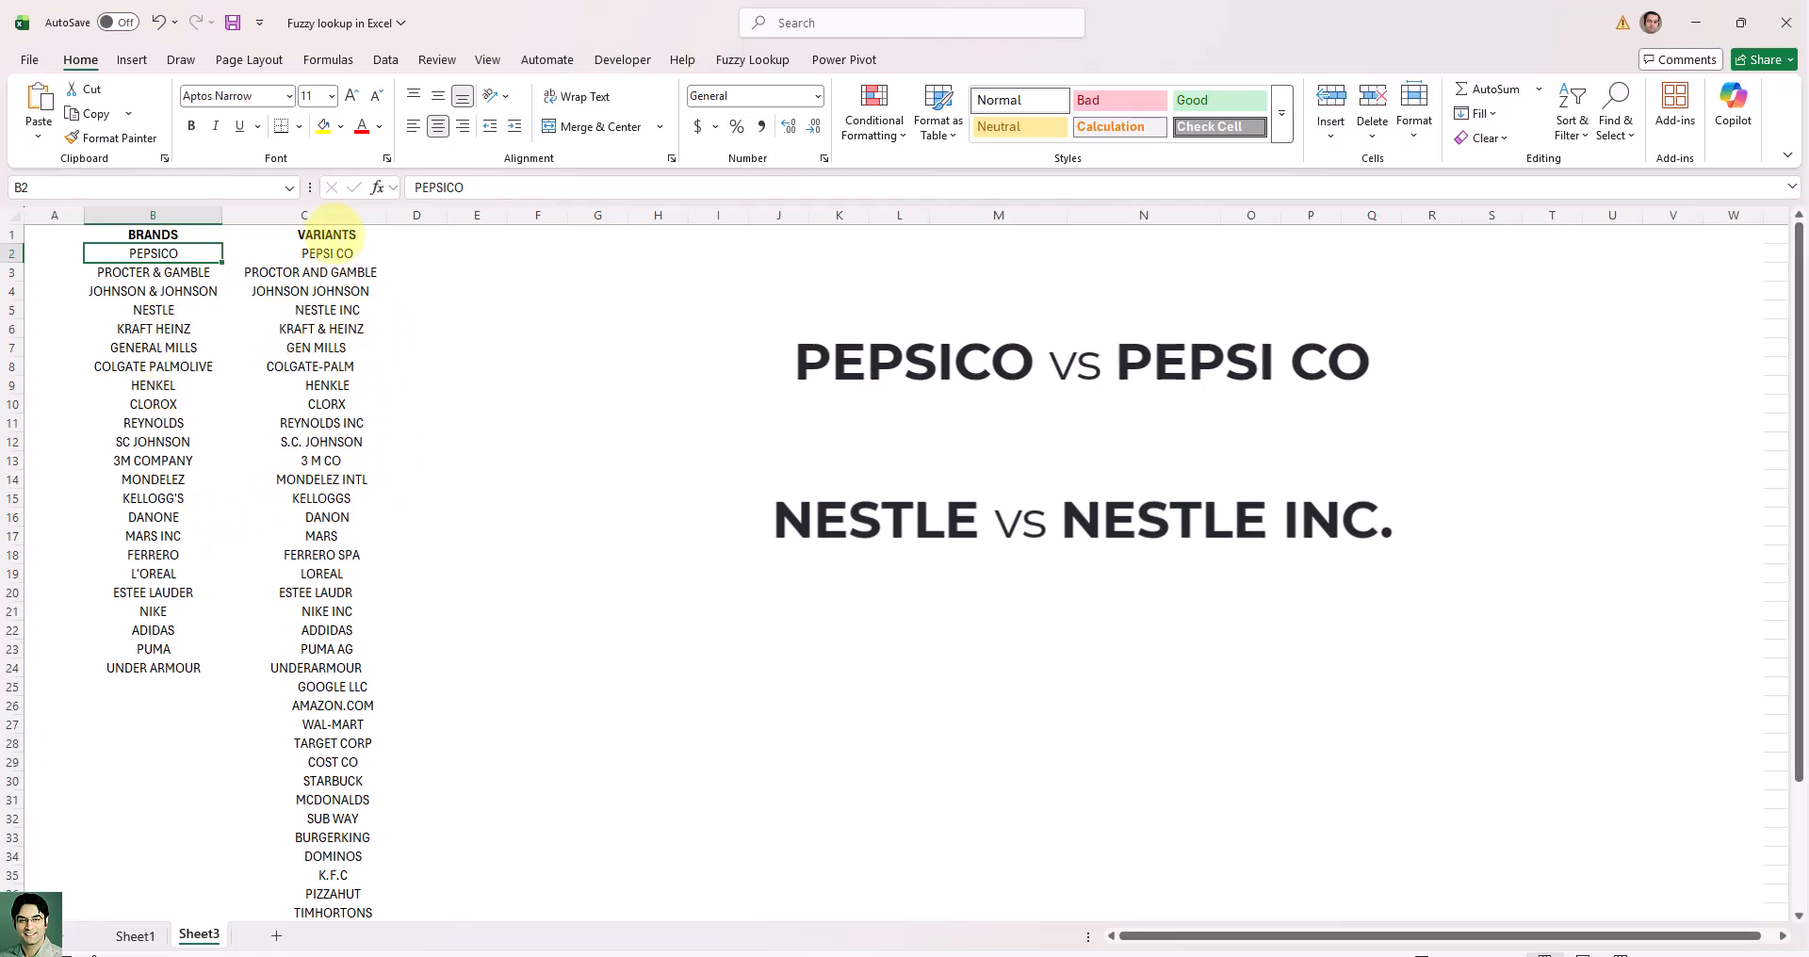
{"action": "left_click", "coordinate": [303, 217]}
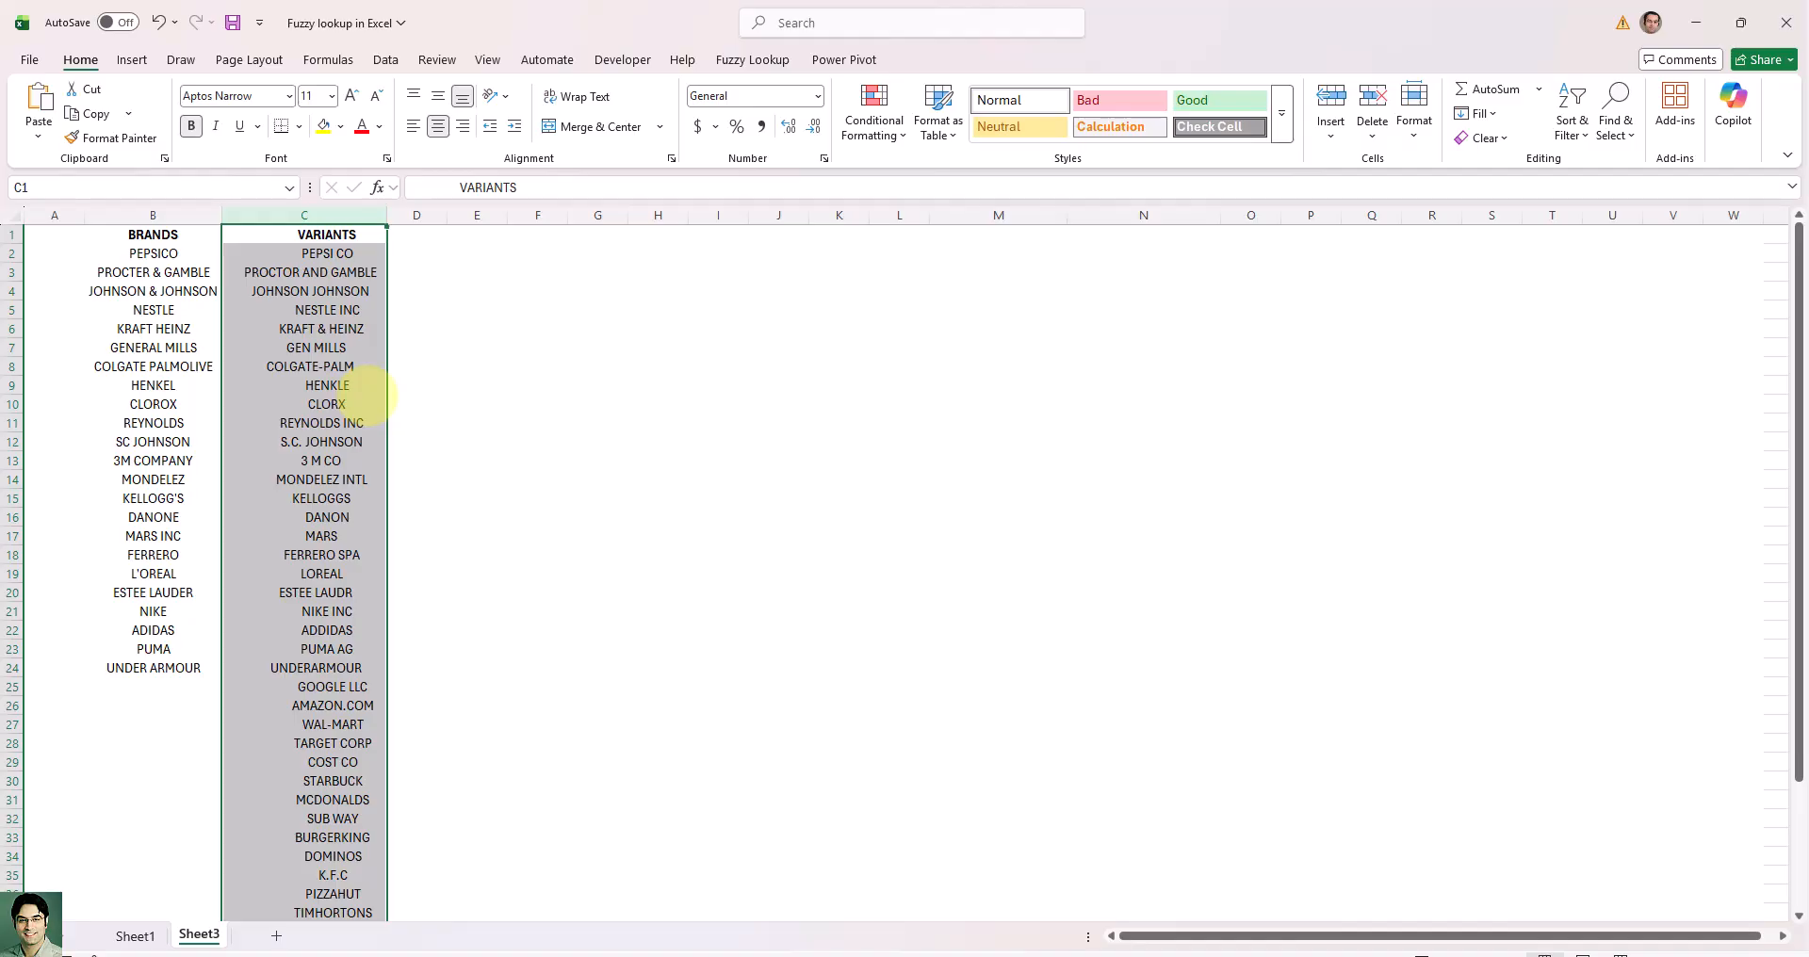
{"action": "left_click", "coordinate": [250, 328]}
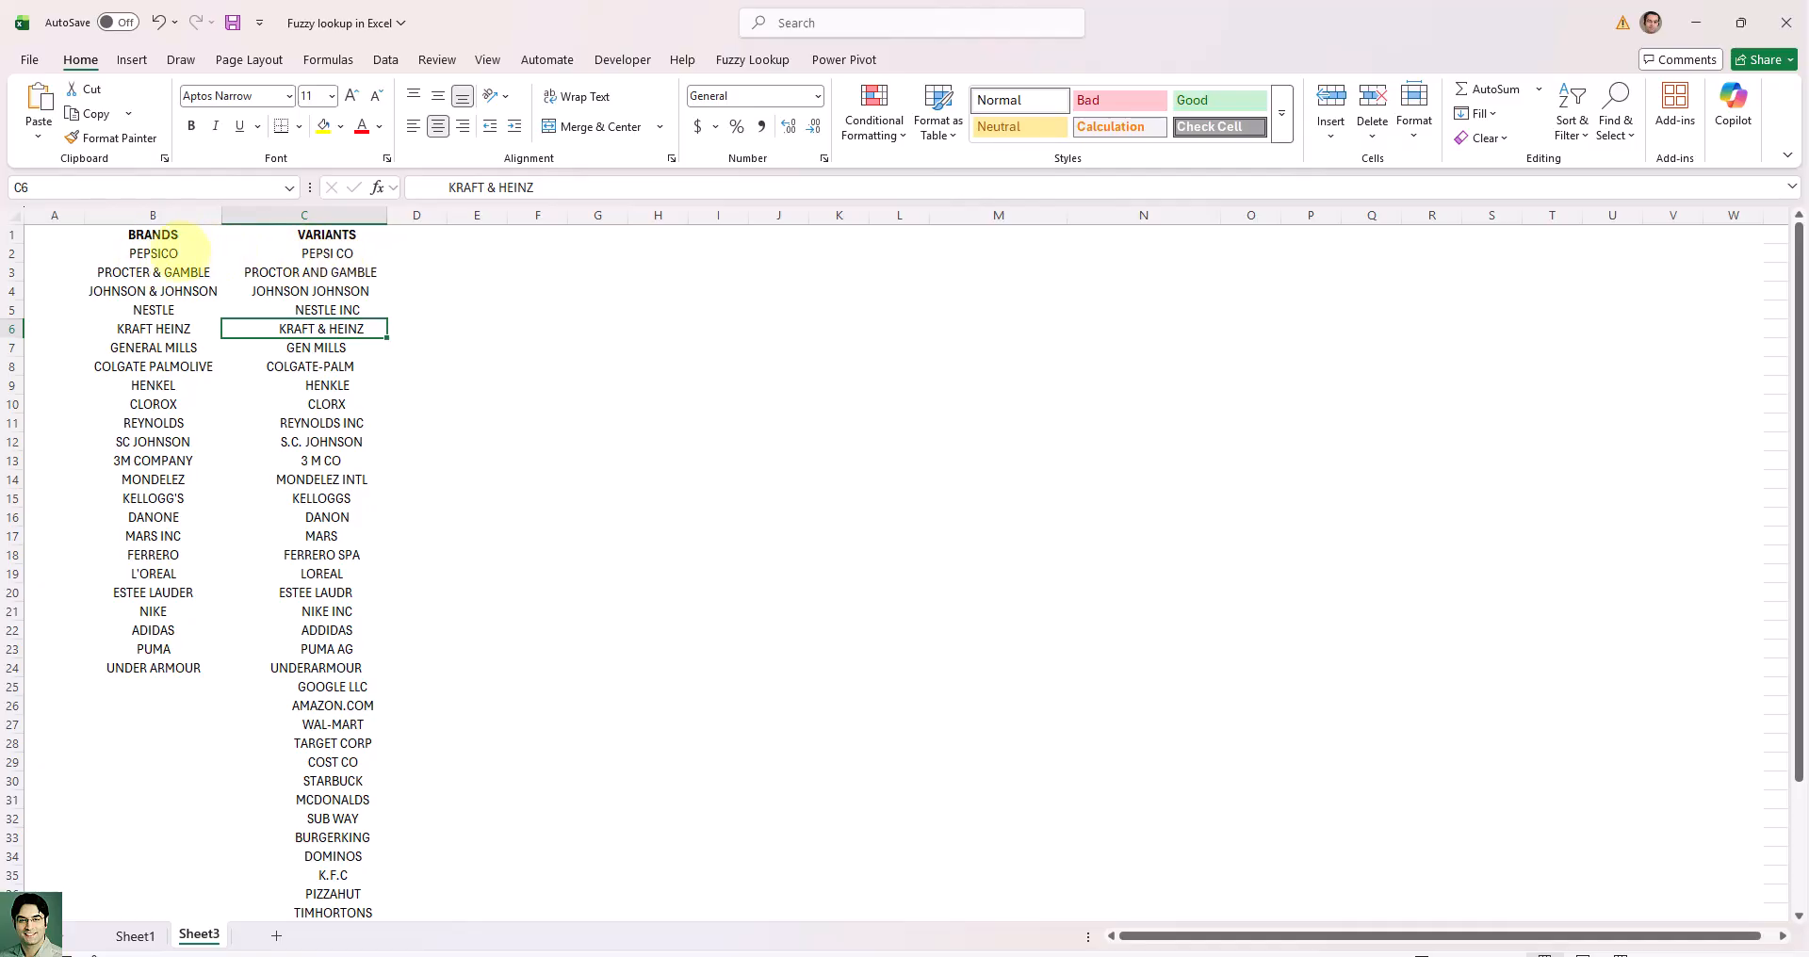
{"action": "left_click", "coordinate": [148, 249]}
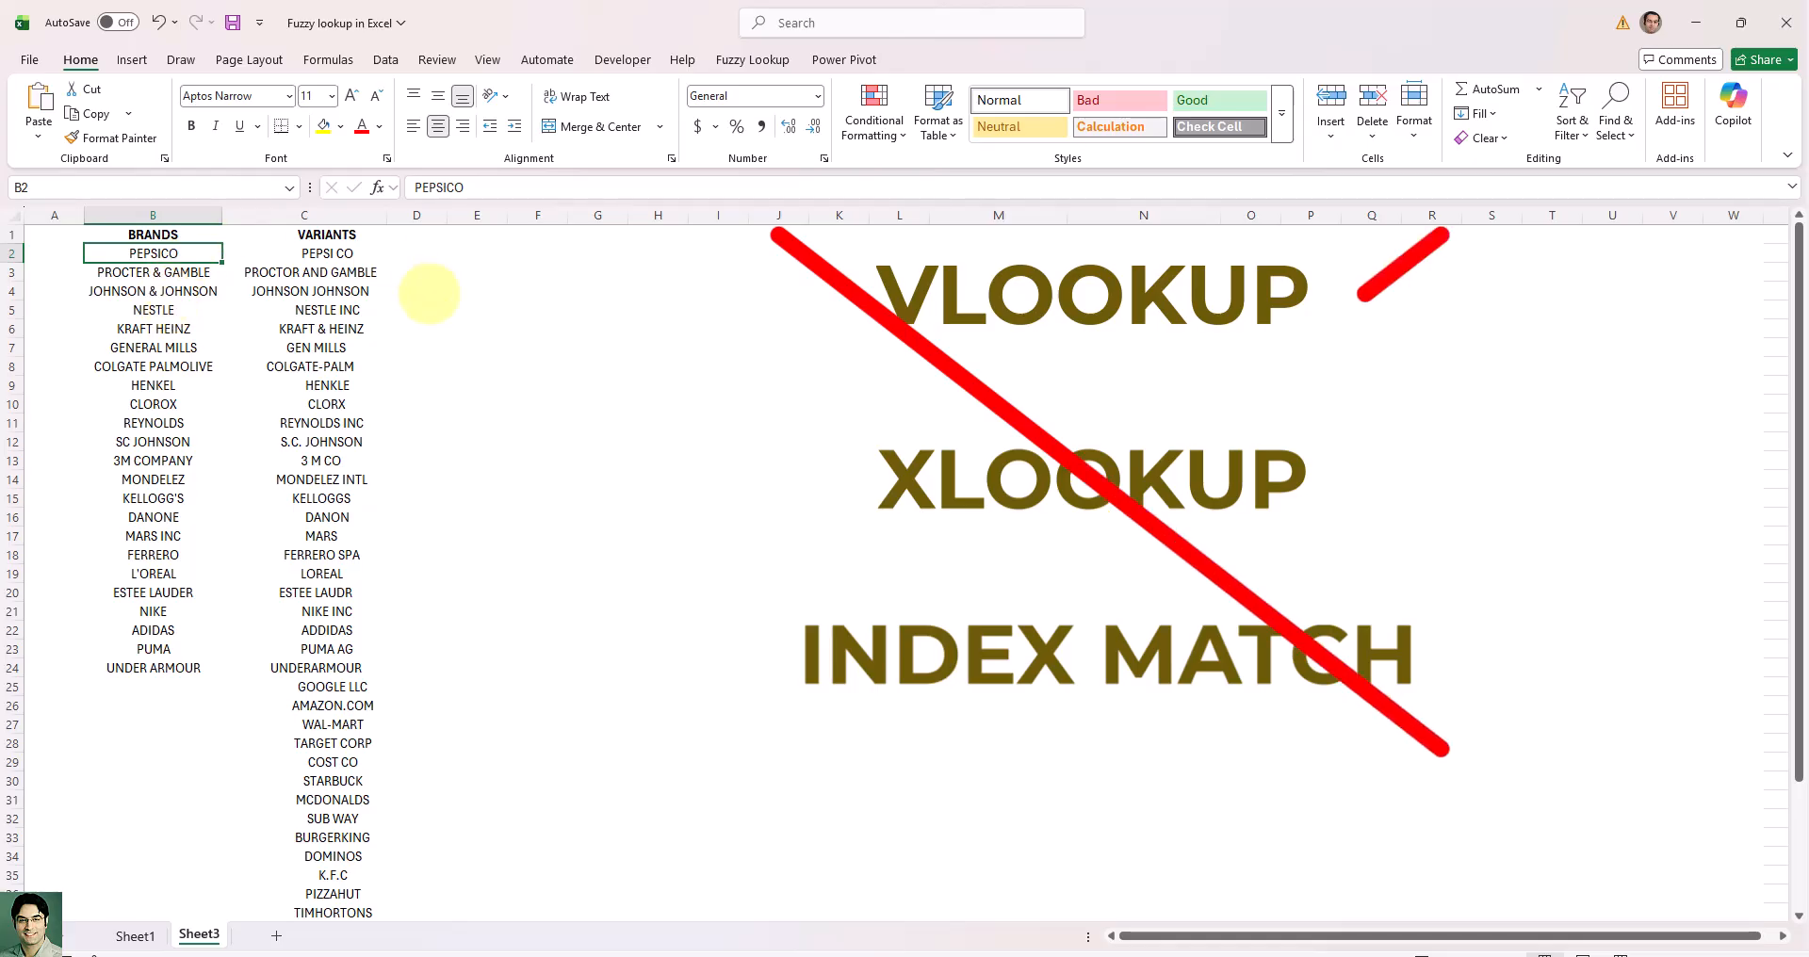
- Open the Fuzzy Lookup add-in for the current sheet
{"action": "left_click", "coordinate": [537, 327]}
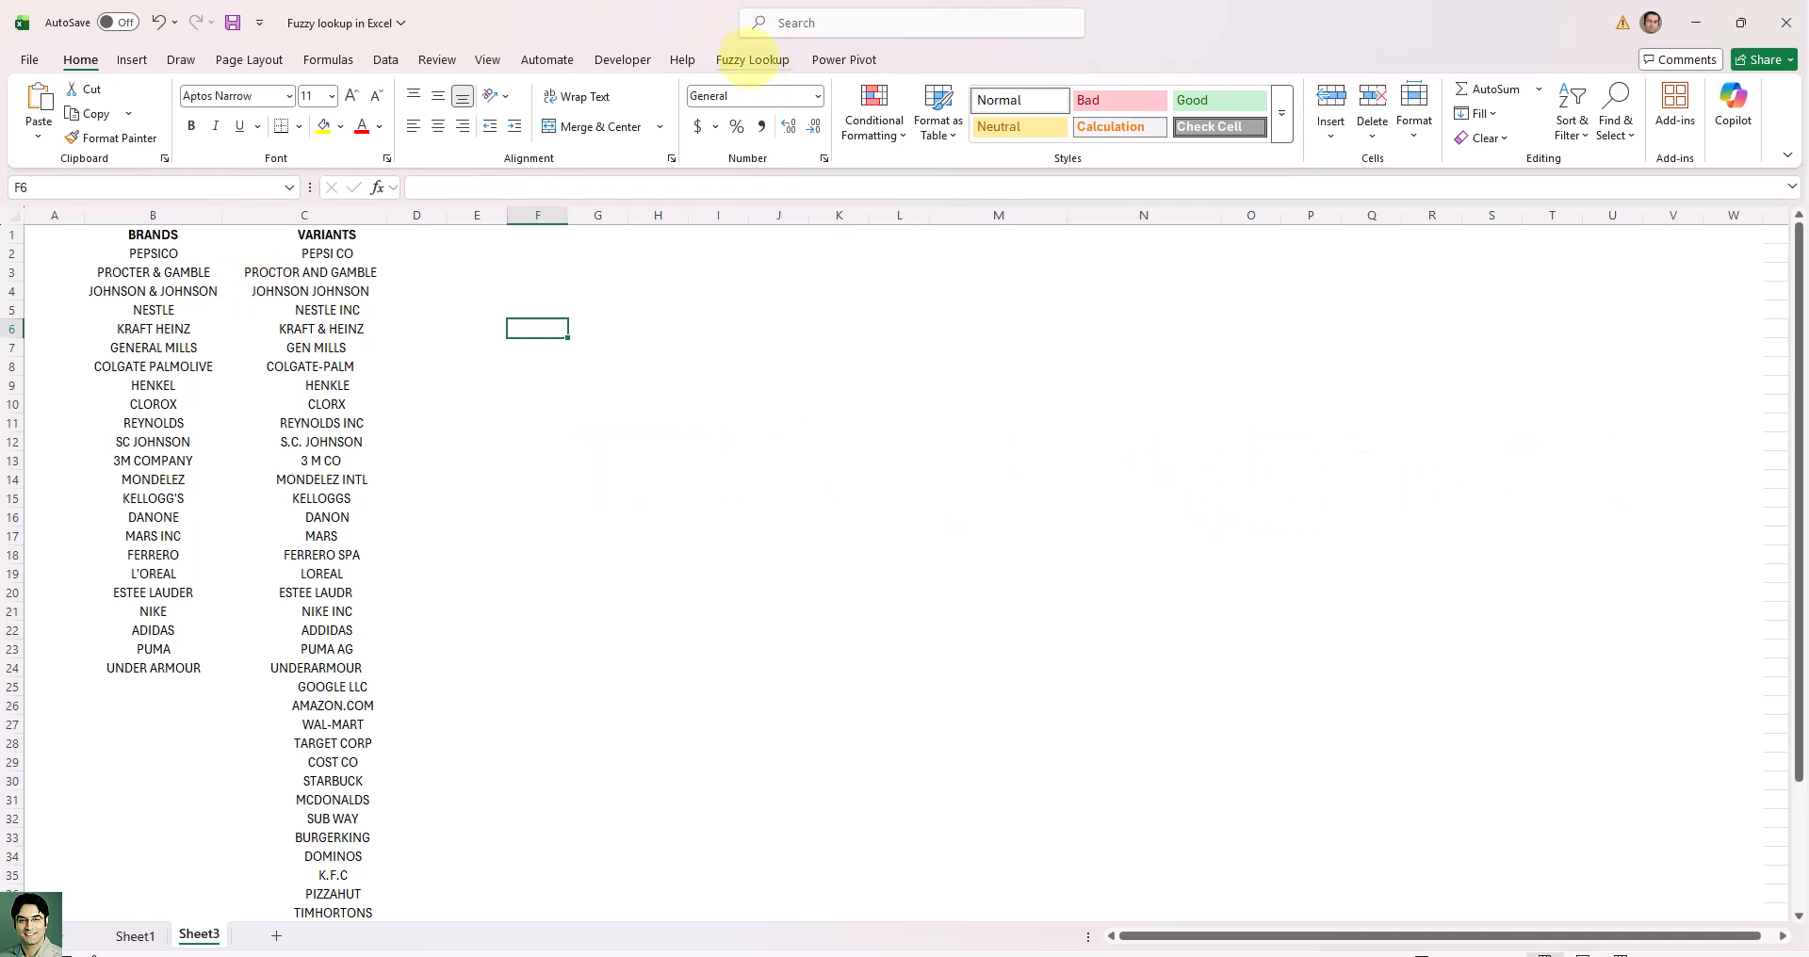
{"action": "left_click", "coordinate": [744, 59]}
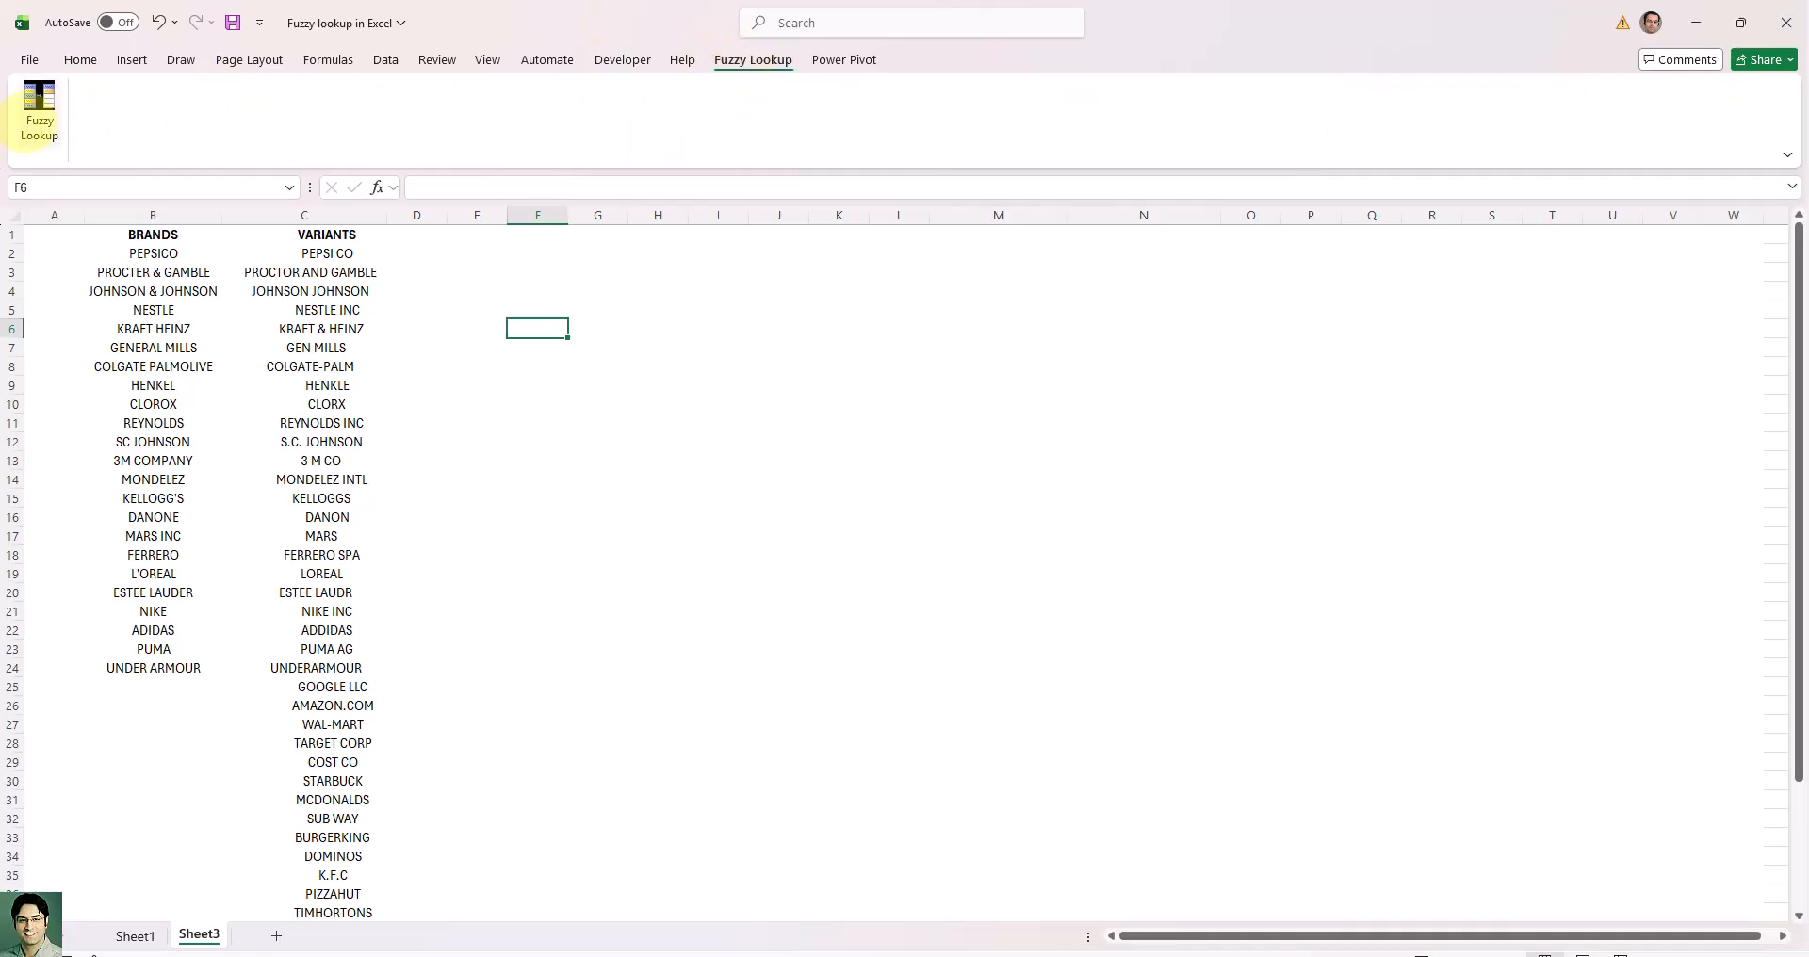
{"action": "left_click", "coordinate": [39, 108]}
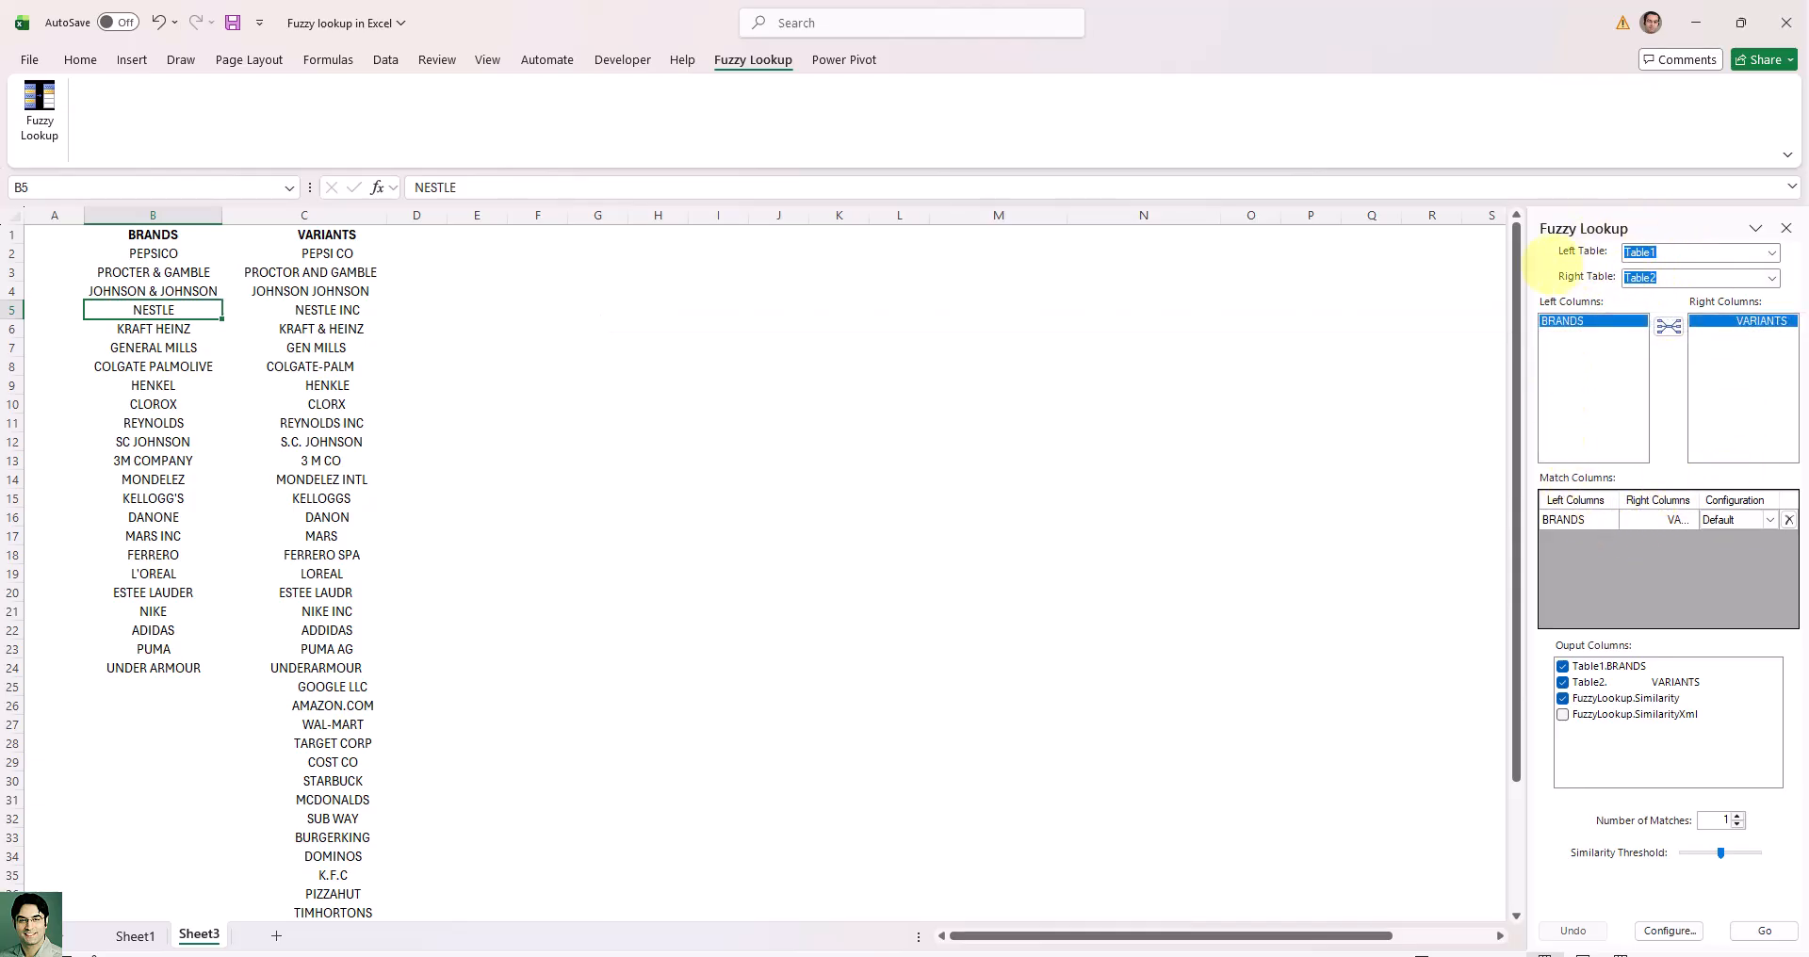
- Convert the BRANDS list in B1:B24 into a table with headers and check its name among the workbook's defined names
{"action": "left_click", "coordinate": [160, 327]}
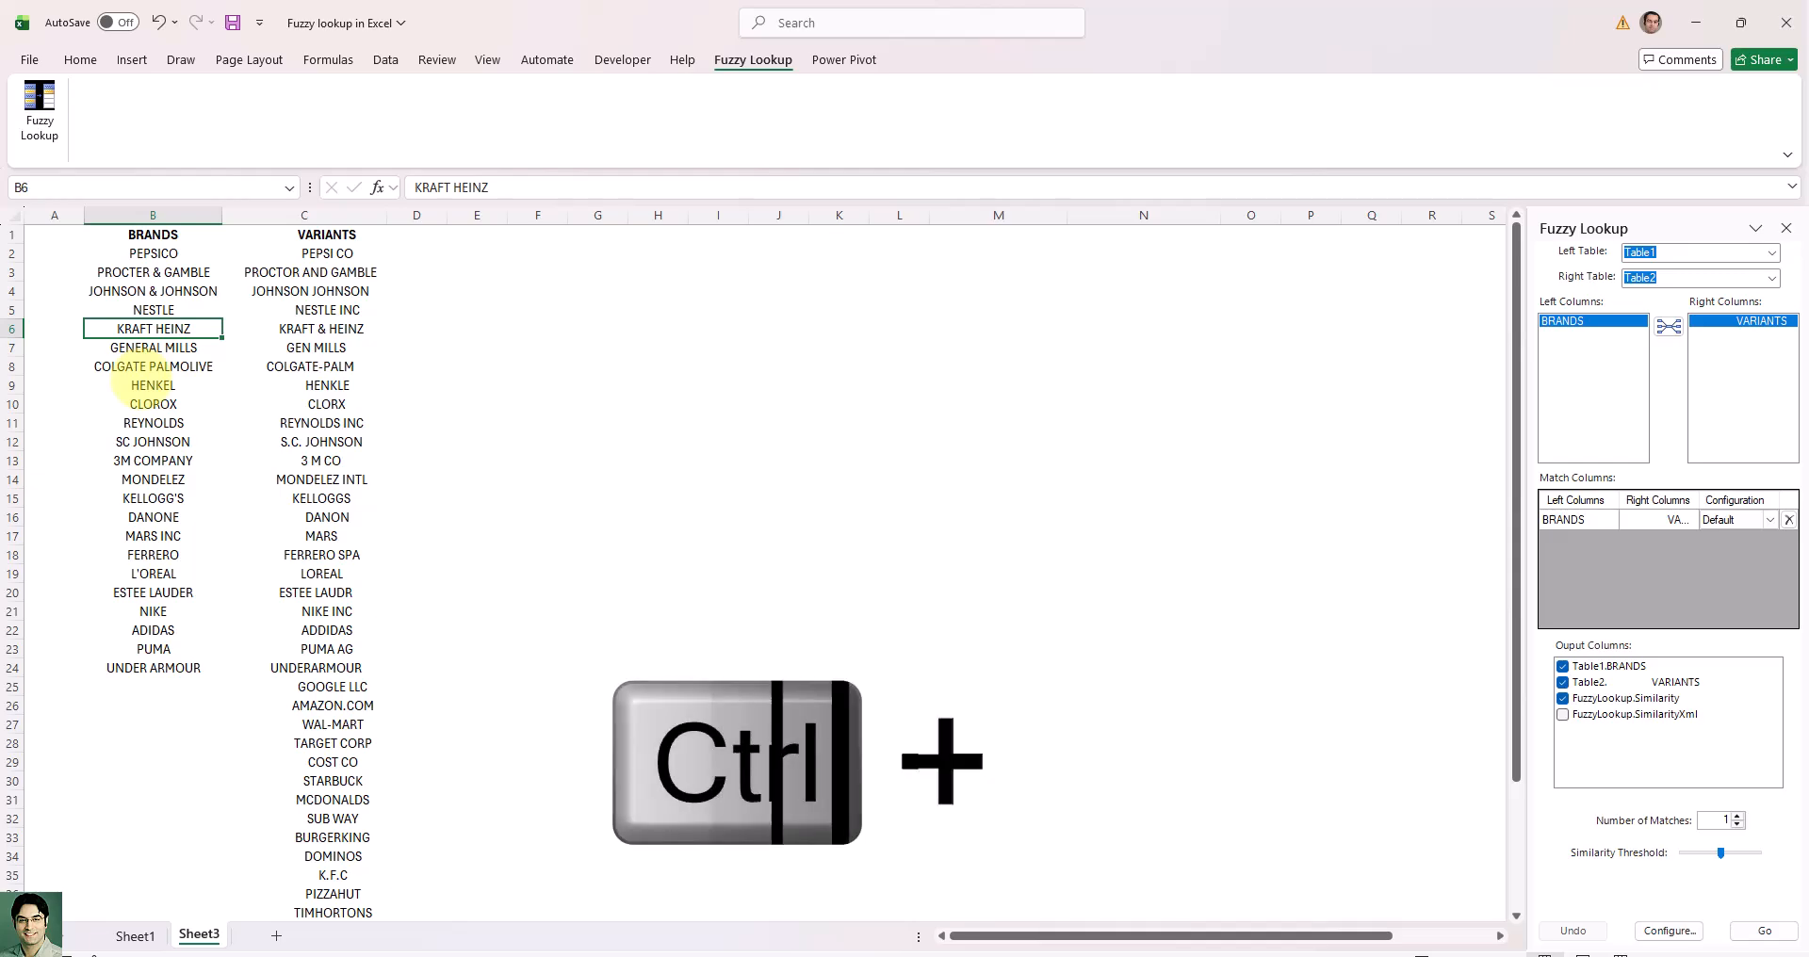
{"action": "key", "text": "ctrl+l"}
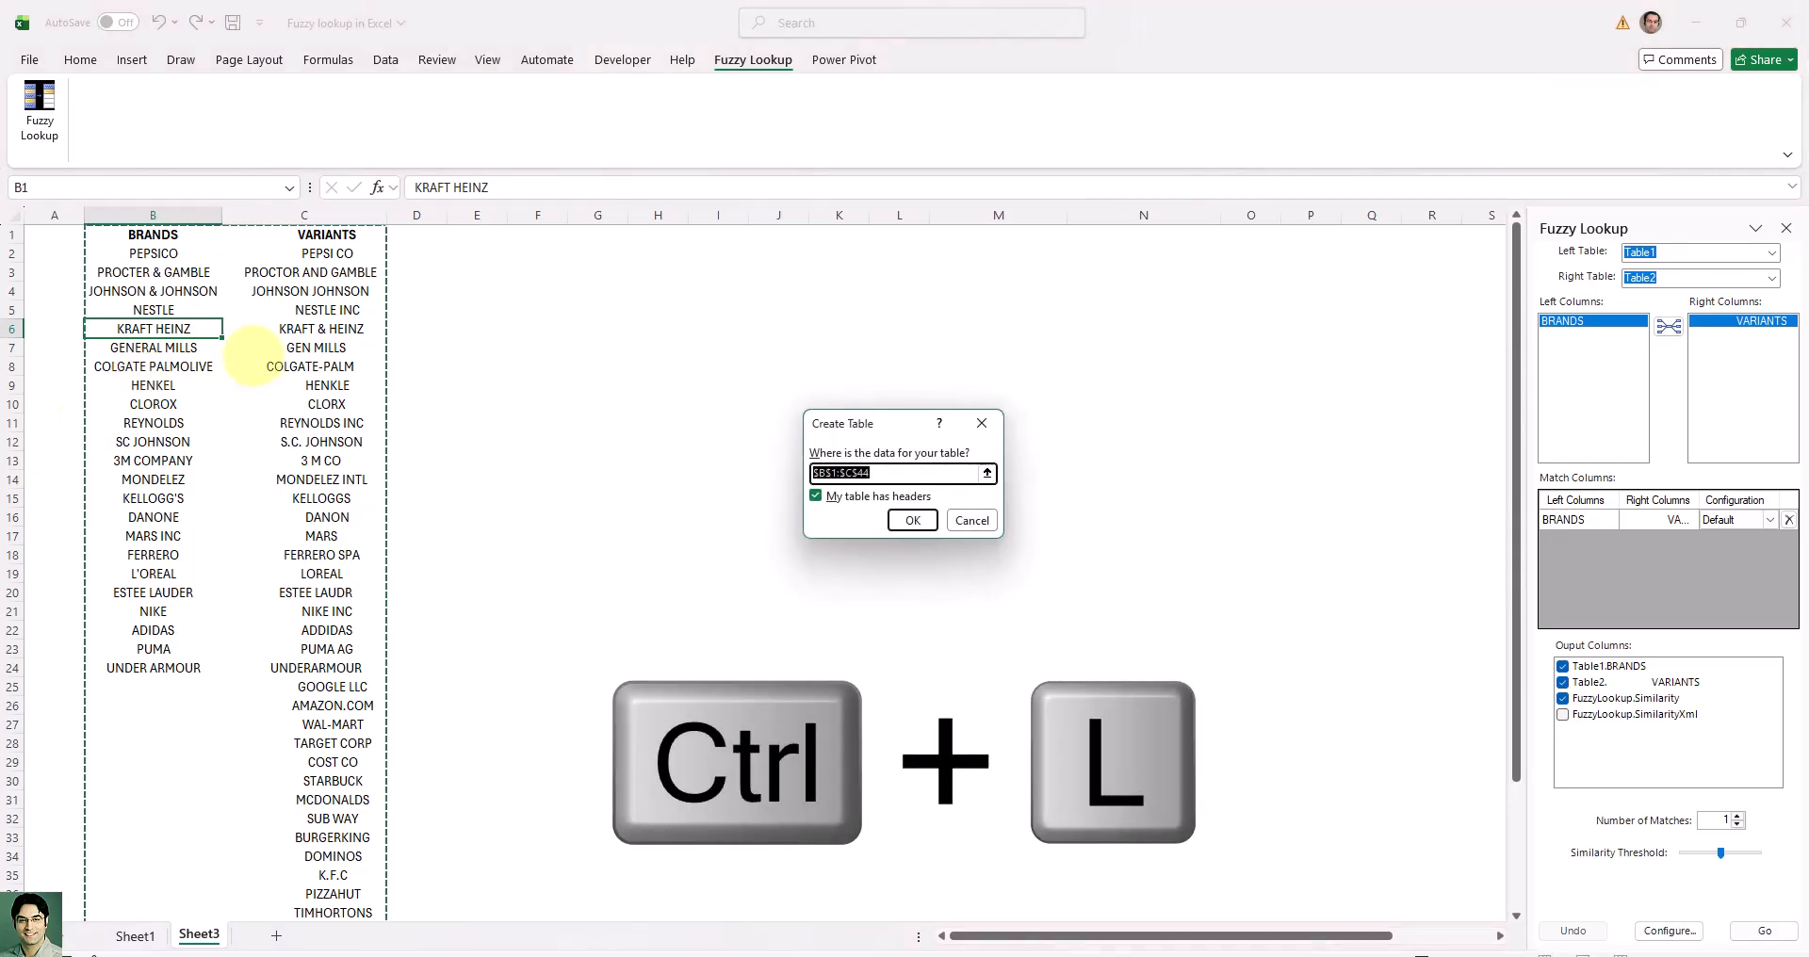
{"action": "left_click_drag", "start_coordinate": [153, 235], "coordinate": [189, 669]}
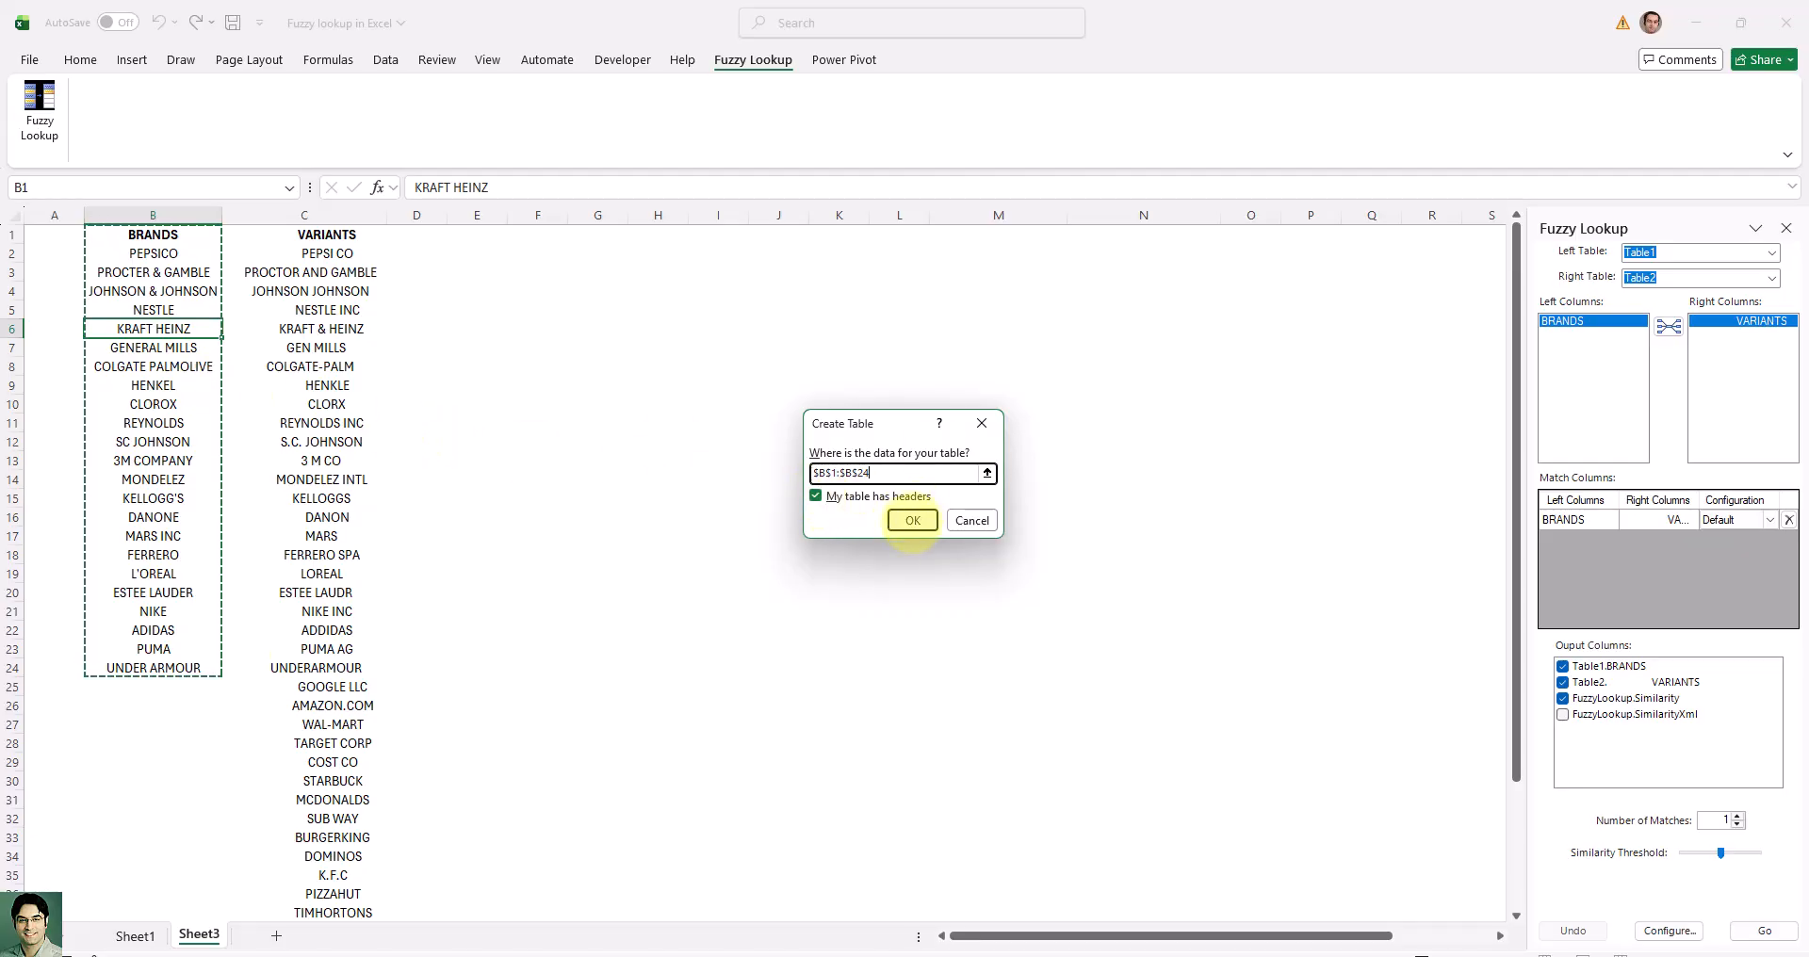
{"action": "left_click", "coordinate": [912, 520]}
{"action": "left_click", "coordinate": [400, 385]}
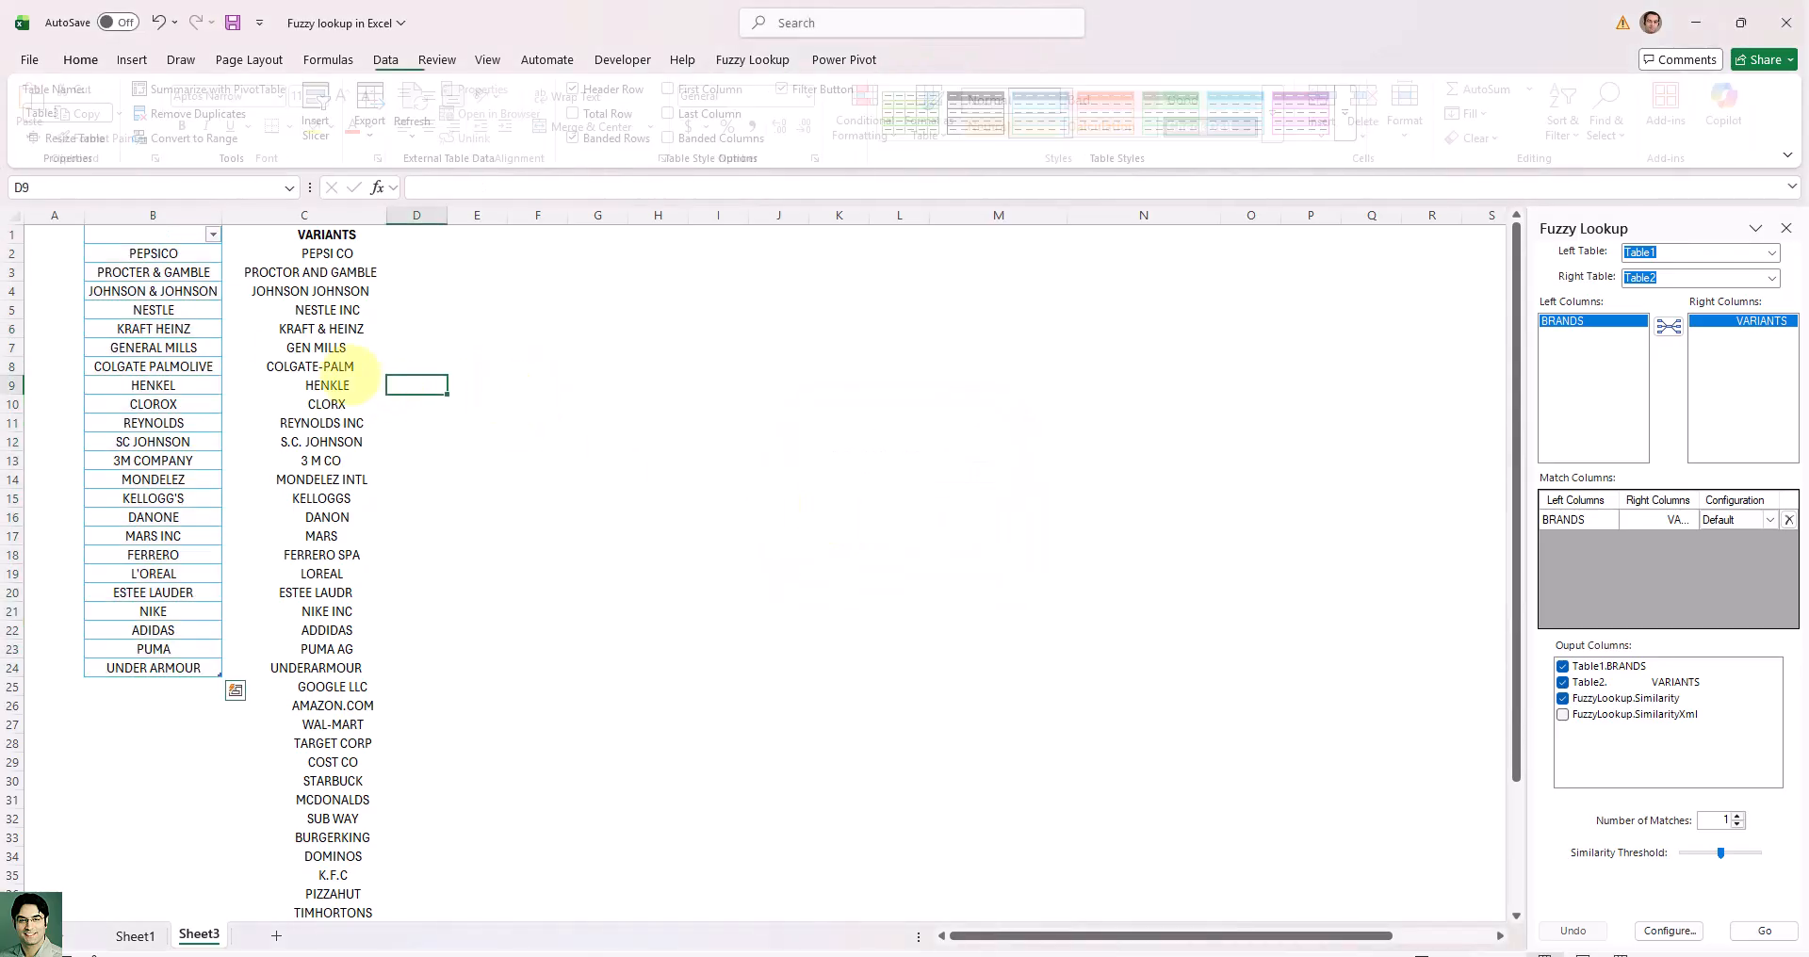
{"action": "left_click", "coordinate": [290, 188]}
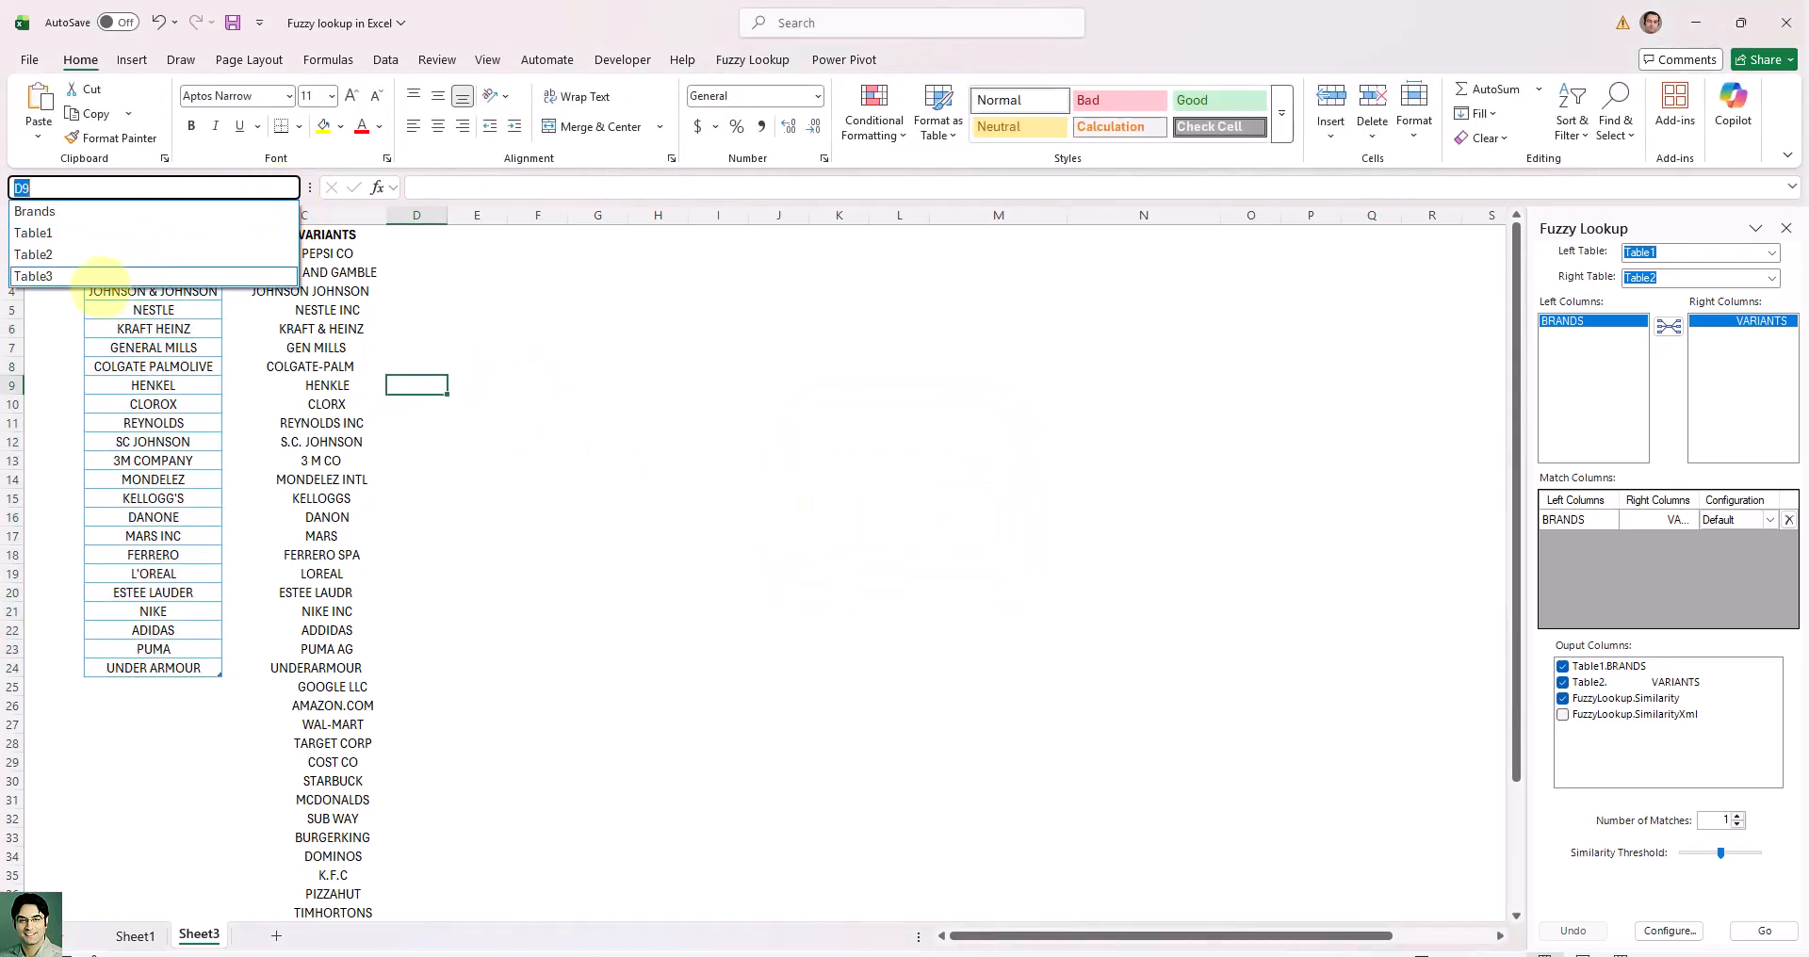
{"action": "left_click", "coordinate": [328, 314]}
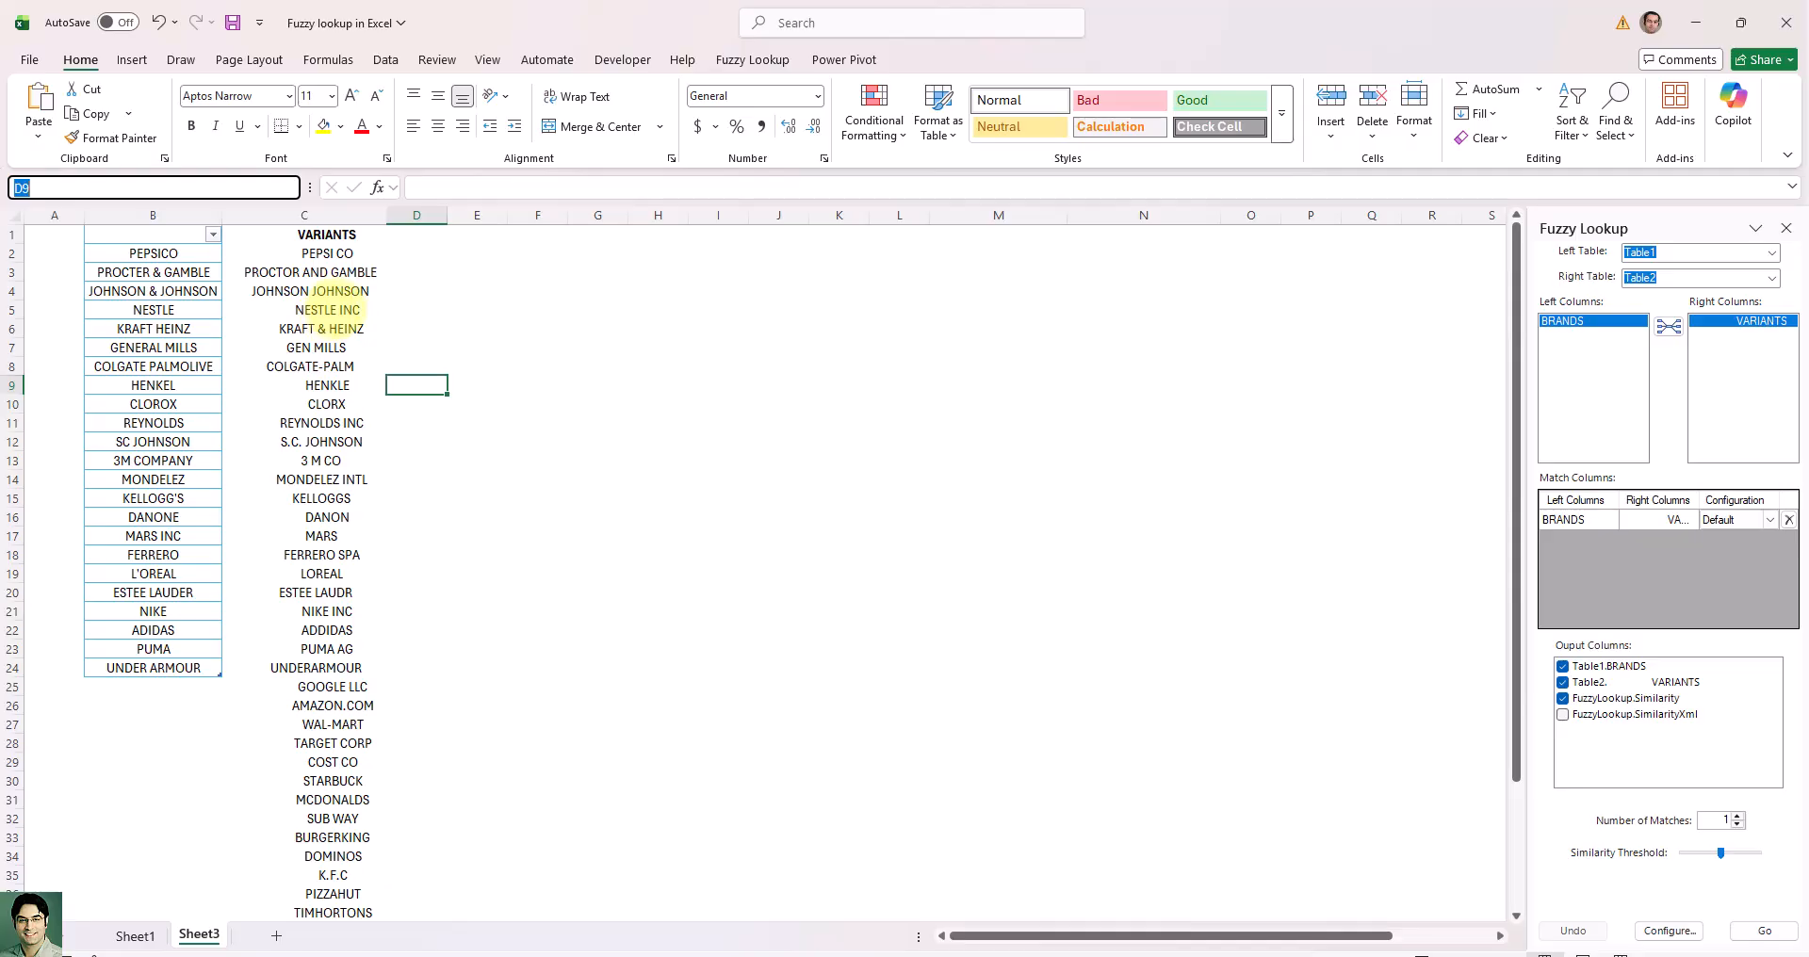
- Convert the VARIANTS list in C1:C44 into a table with headers and check its name among the workbook's defined names
{"action": "left_click", "coordinate": [288, 294]}
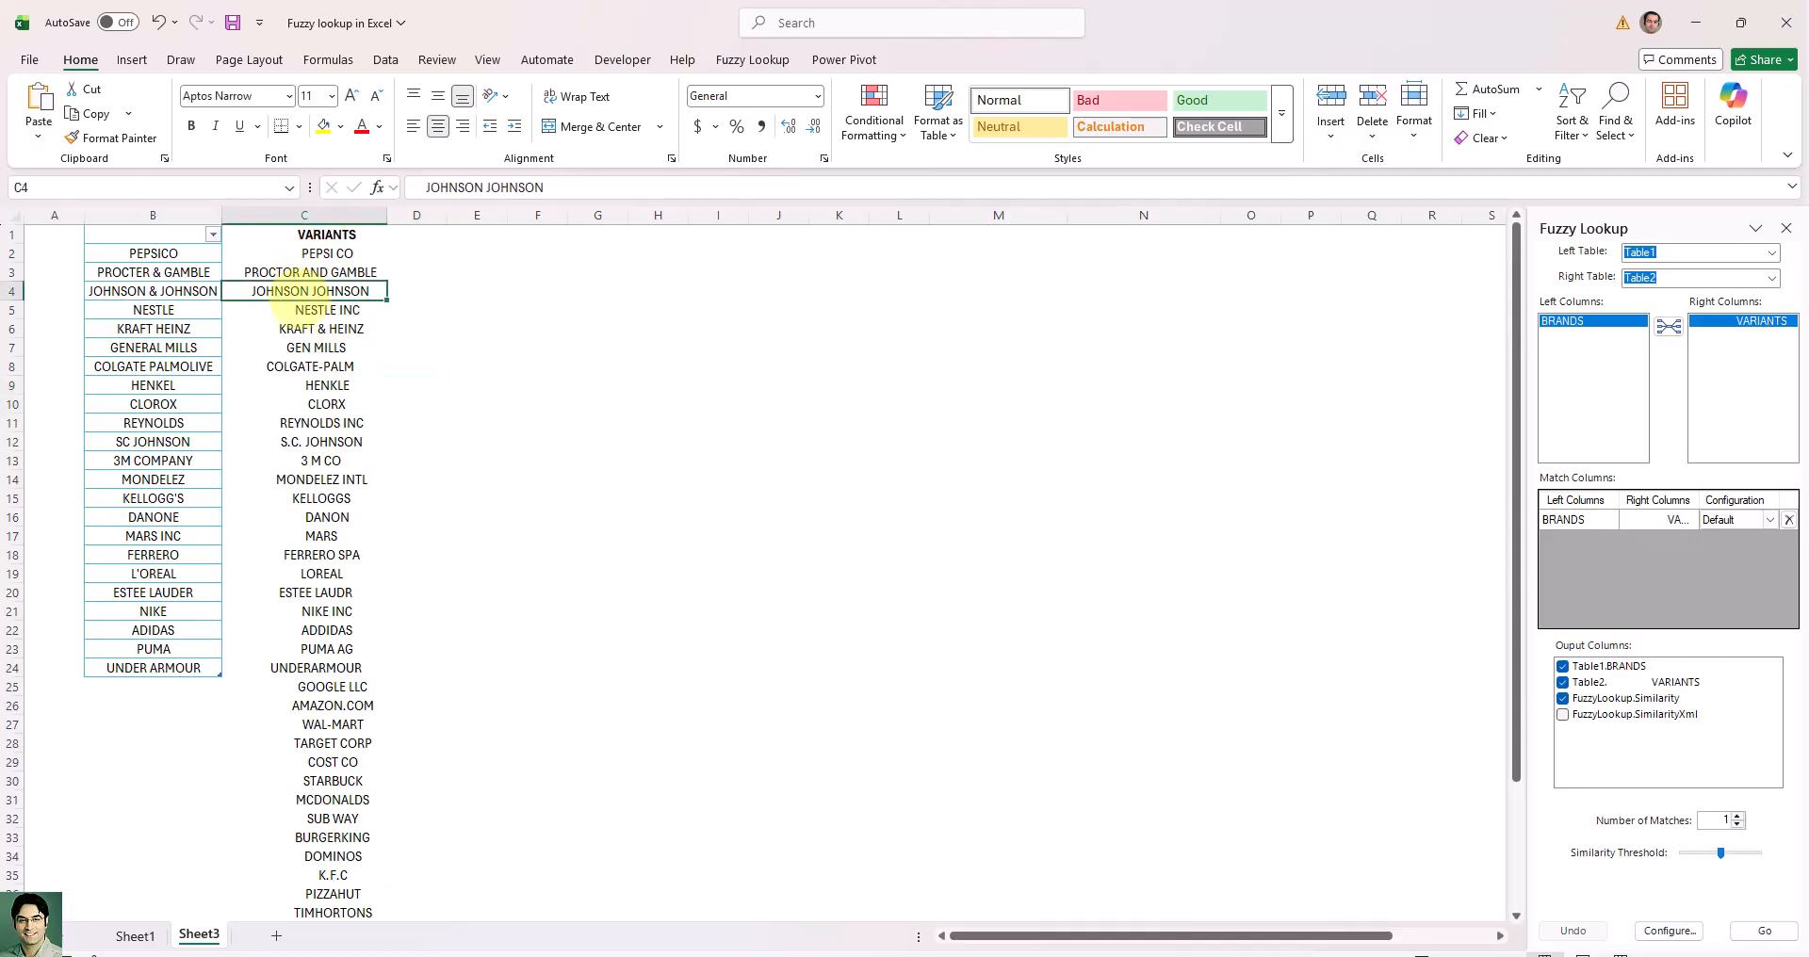
{"action": "key", "text": "ctrl+l"}
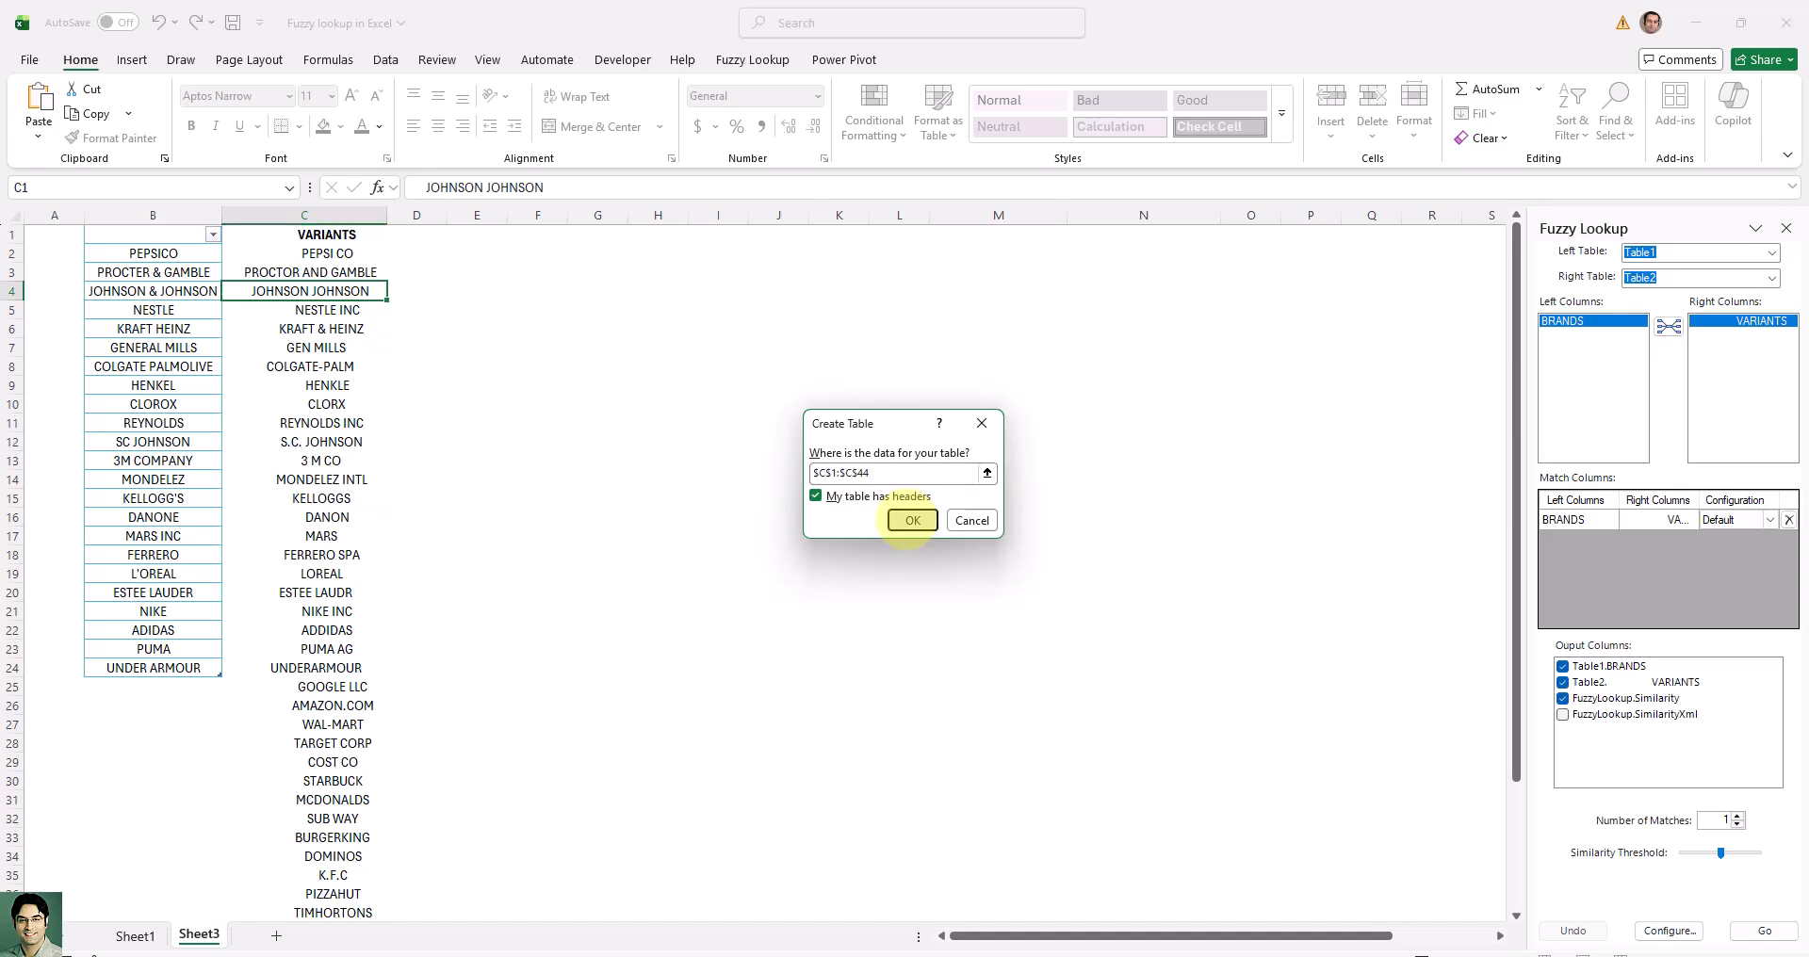
{"action": "left_click", "coordinate": [912, 520]}
{"action": "left_click", "coordinate": [287, 187]}
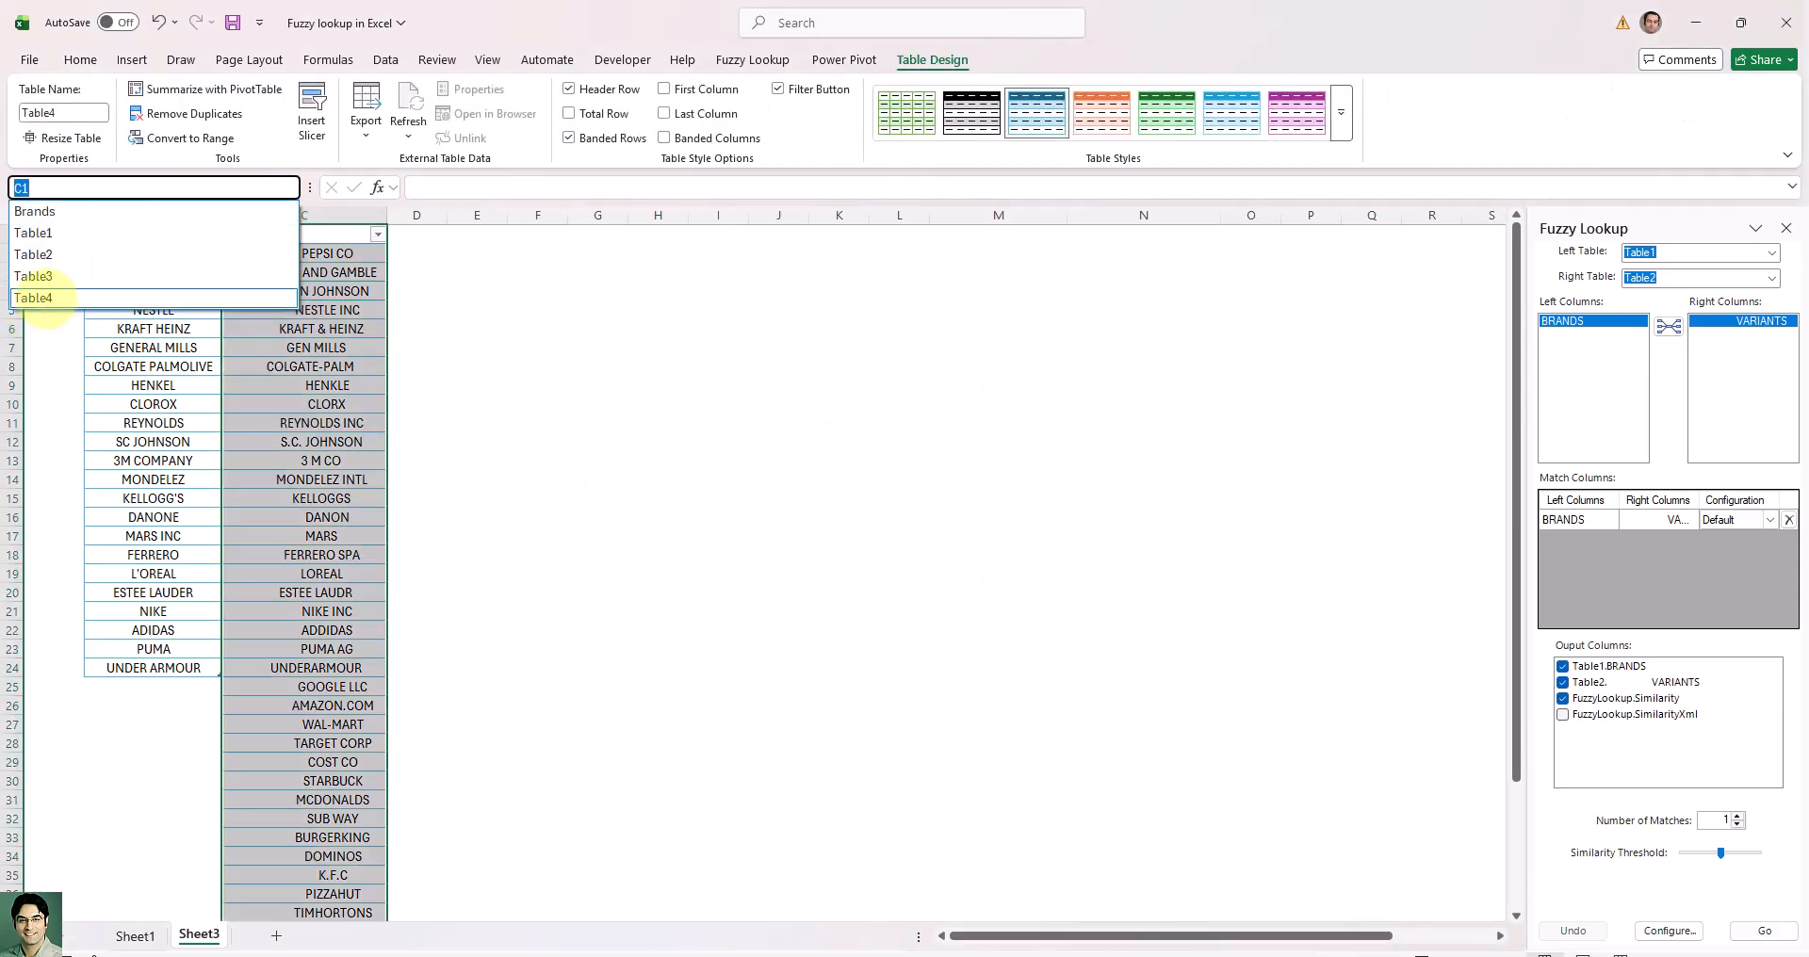
{"action": "key", "text": "Escape"}
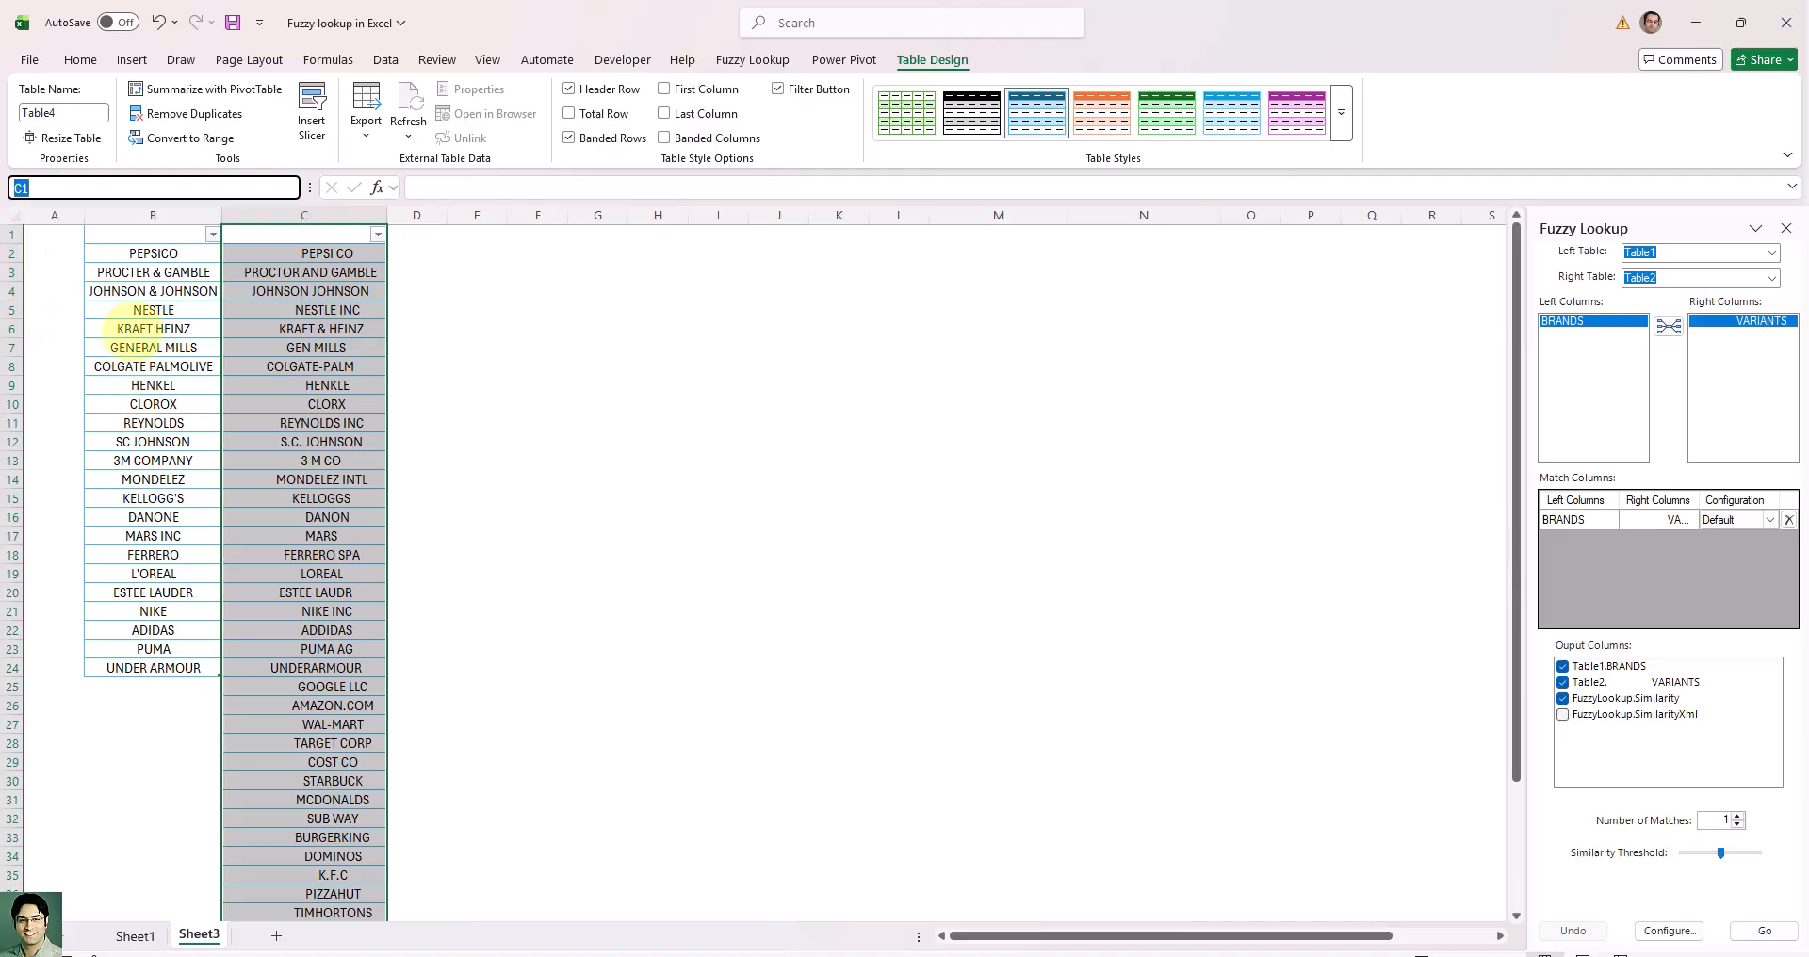
{"action": "scroll", "coordinate": [315, 505], "scroll_direction": "down", "scroll_amount": 2}
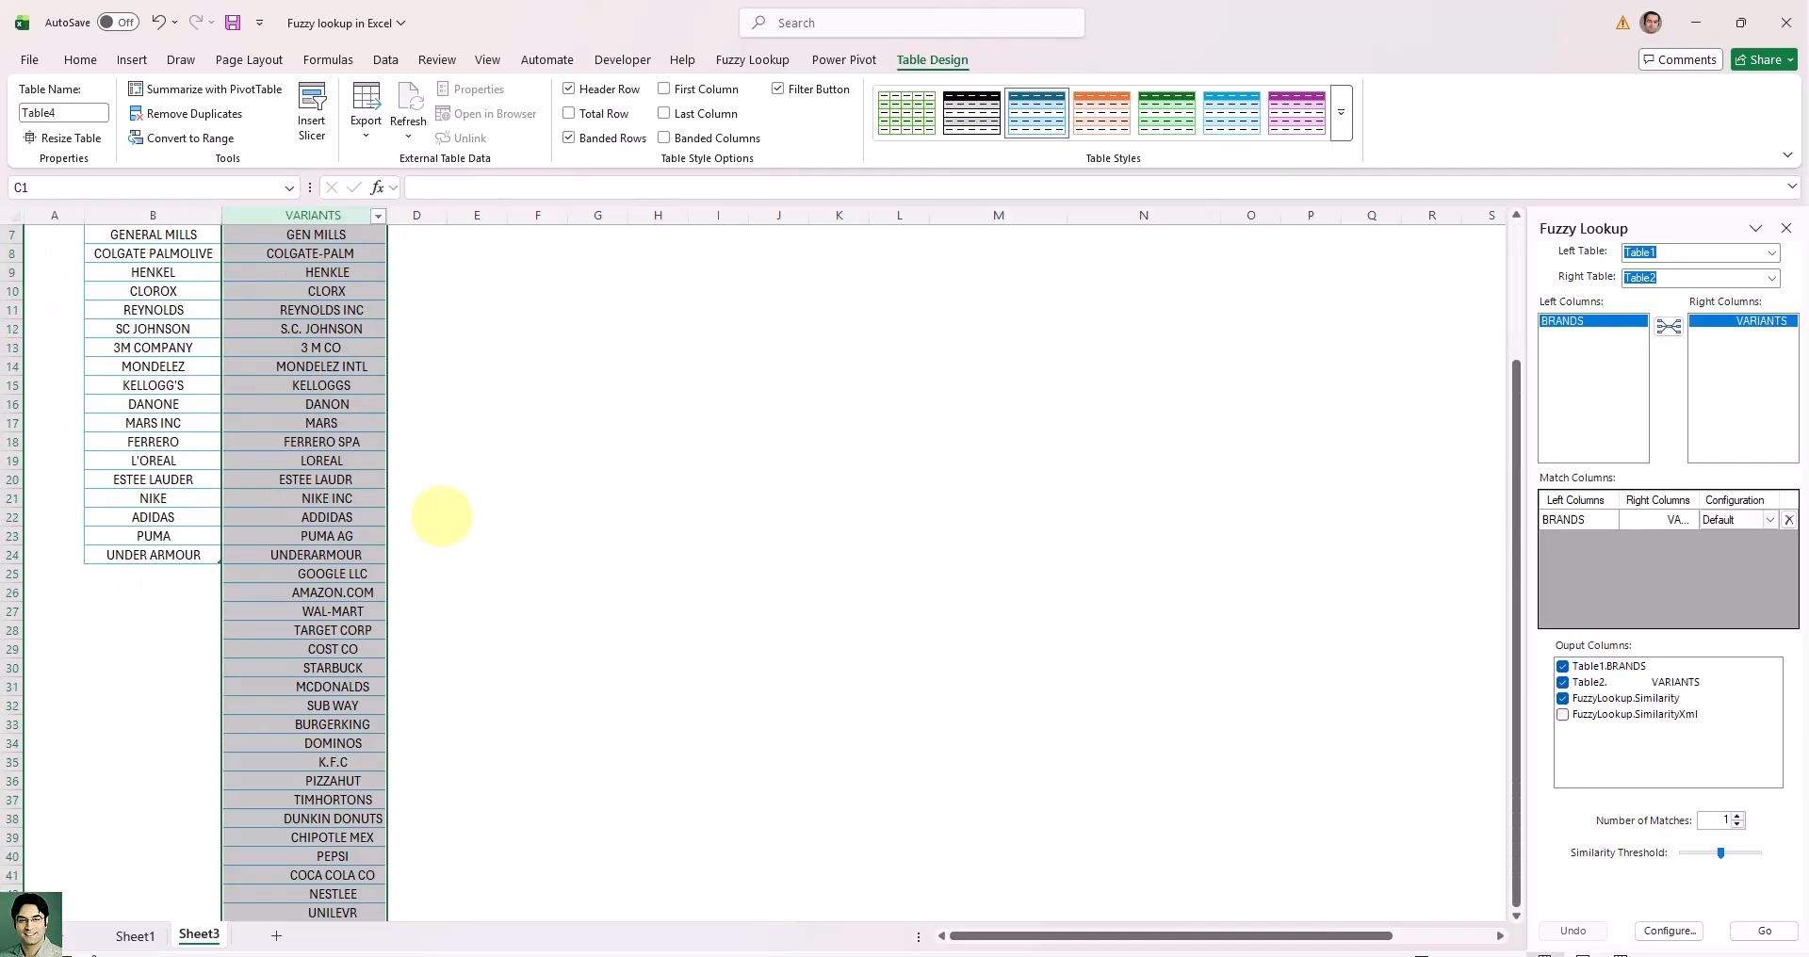
{"action": "scroll", "coordinate": [444, 513], "scroll_direction": "up", "scroll_amount": 2}
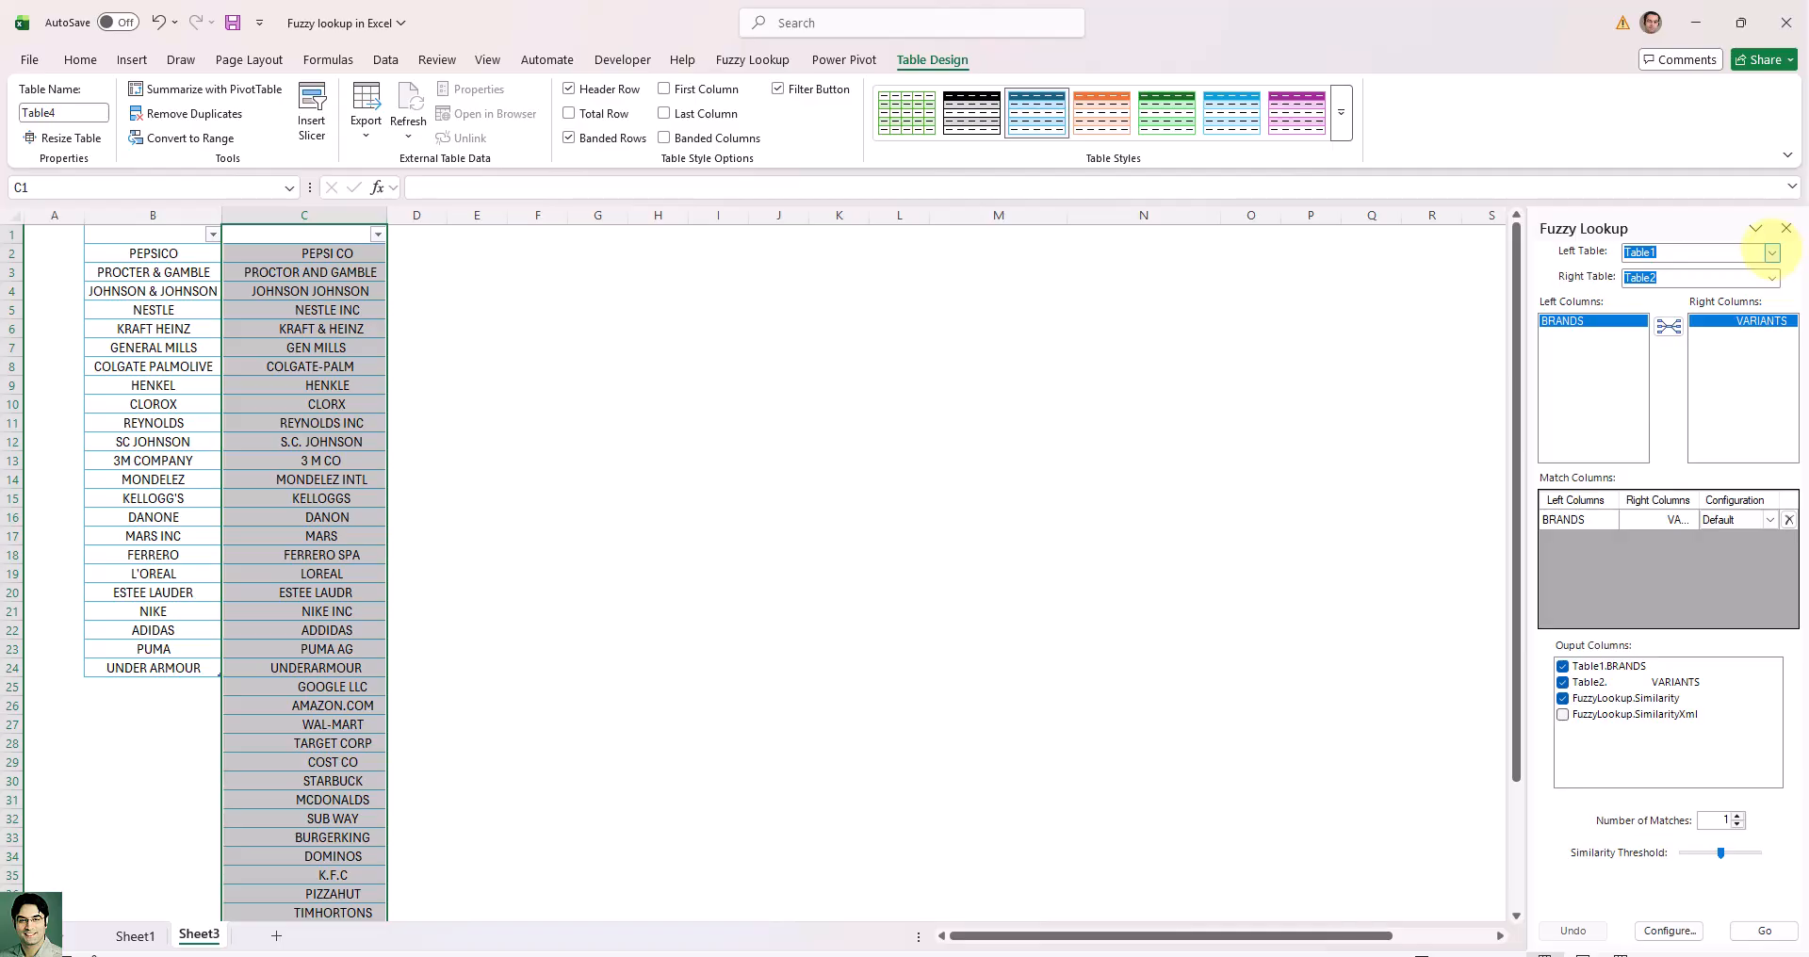
- Set the fuzzy lookup's left table to Table3 and its right table to Table4
{"action": "left_click", "coordinate": [1771, 252]}
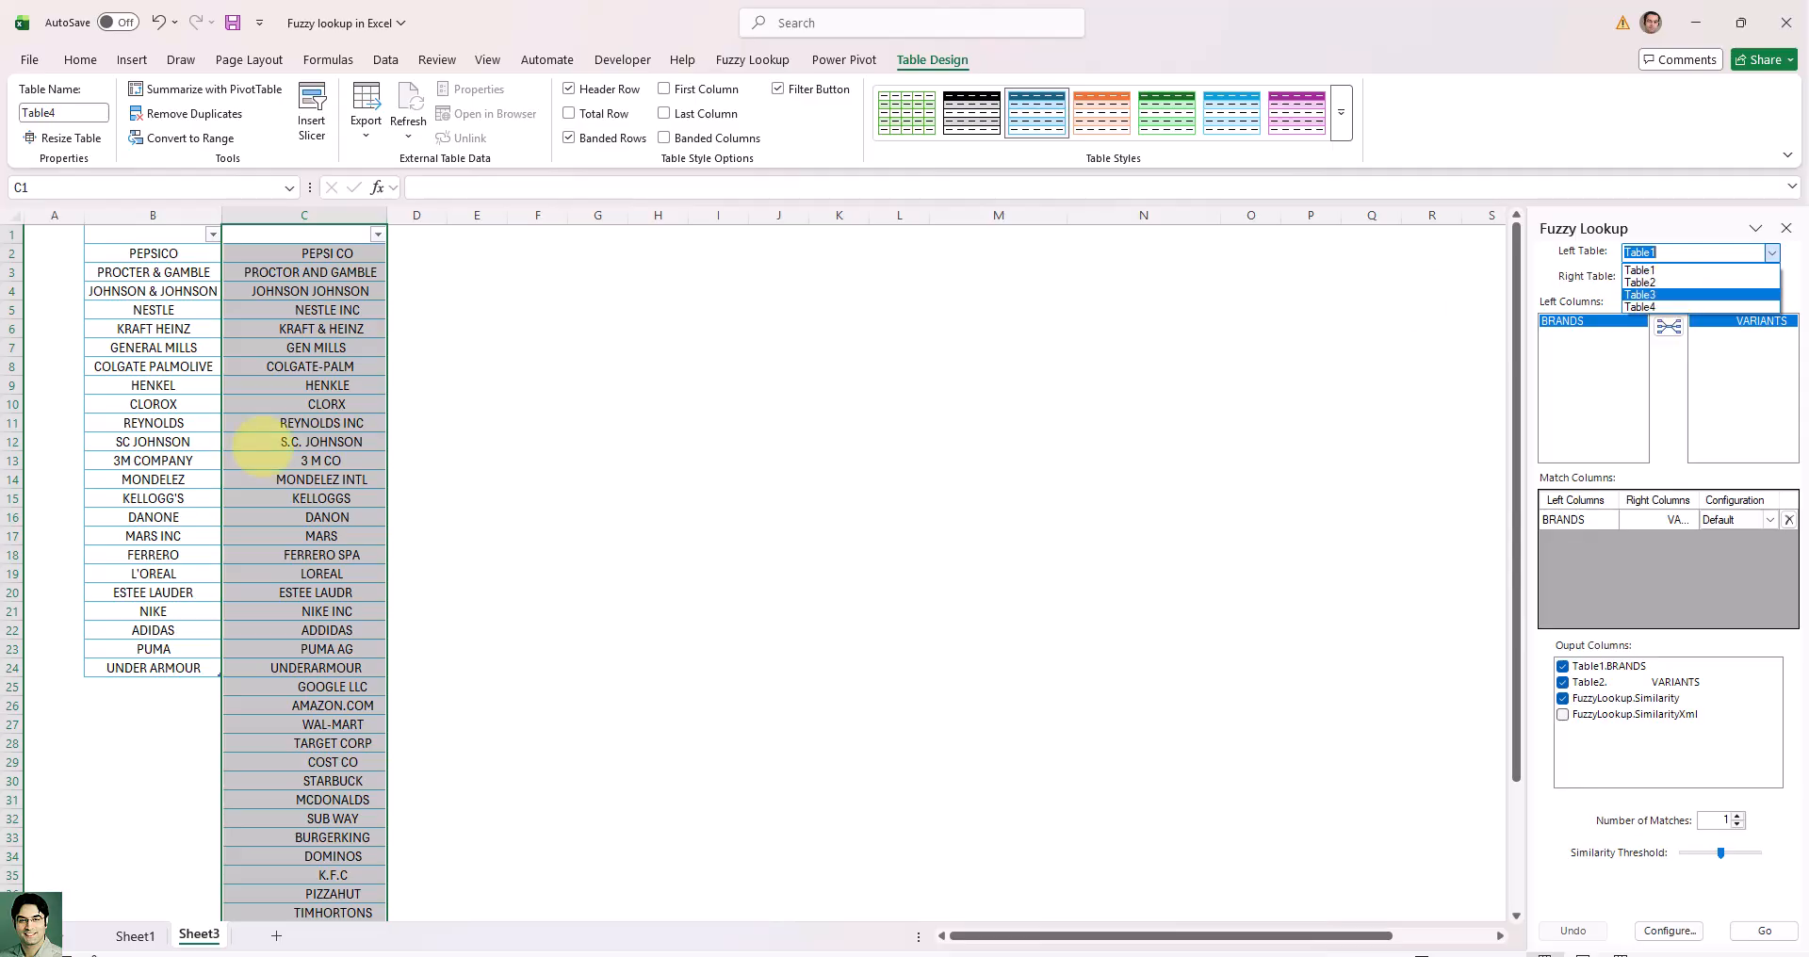
{"action": "left_click", "coordinate": [1766, 294]}
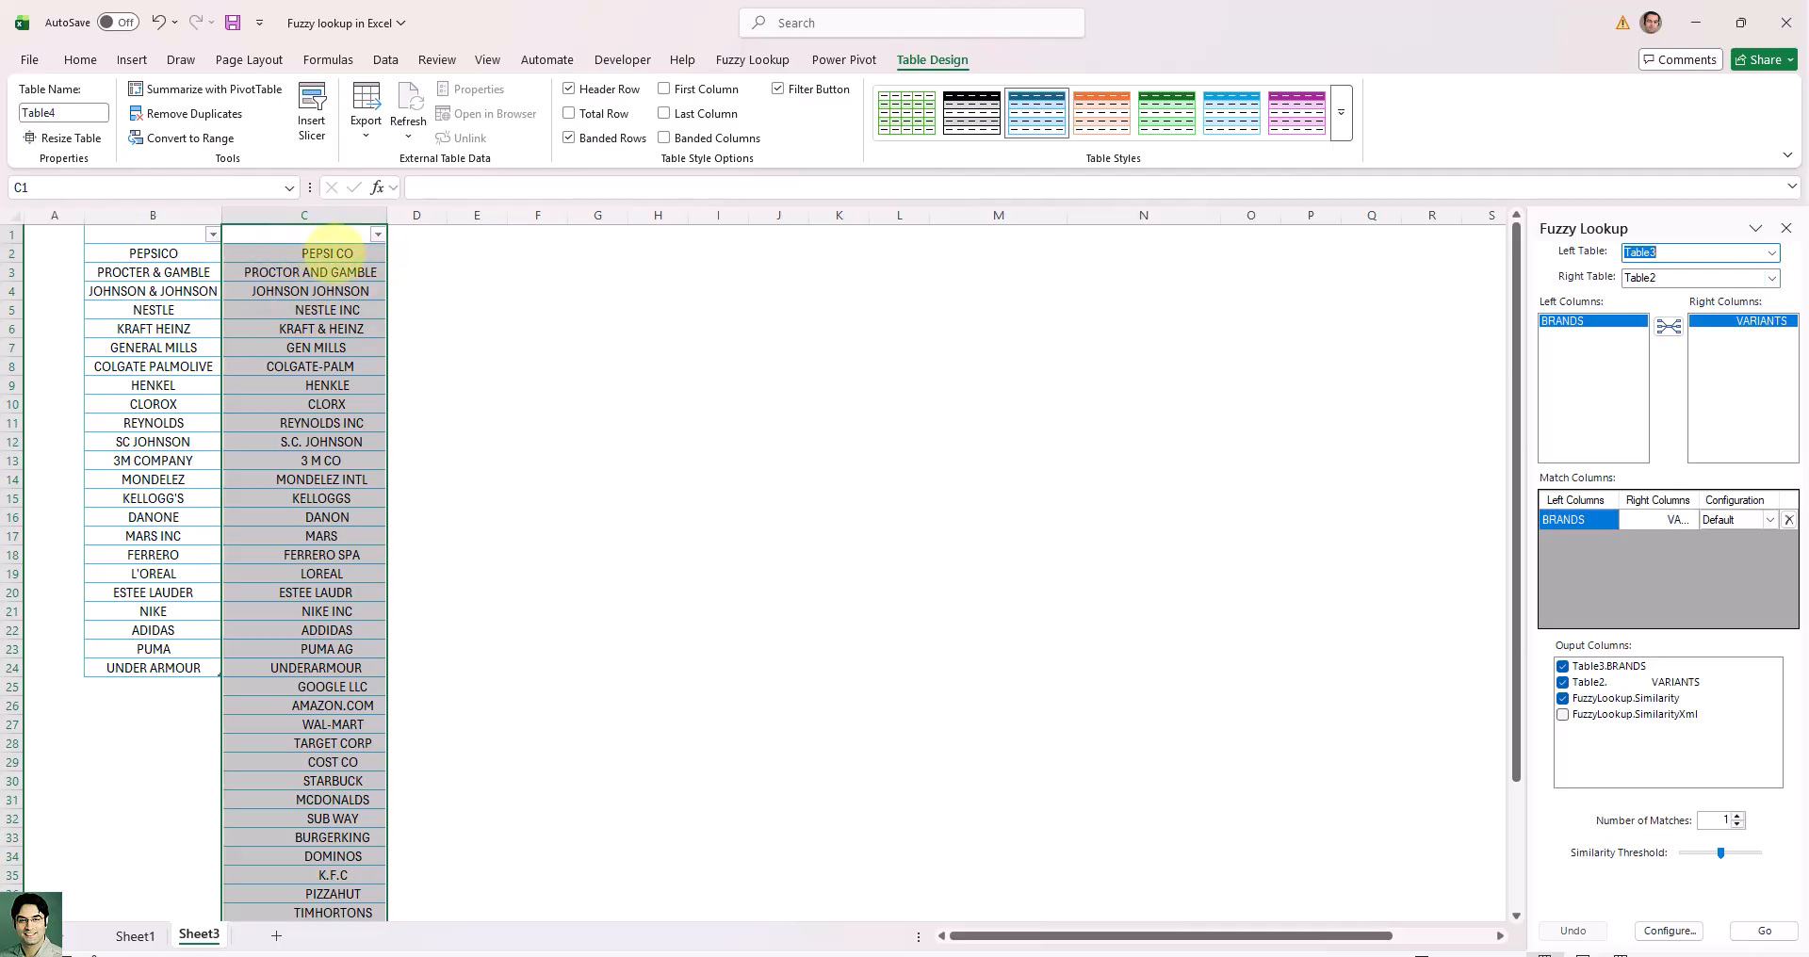
{"action": "left_click", "coordinate": [1771, 277]}
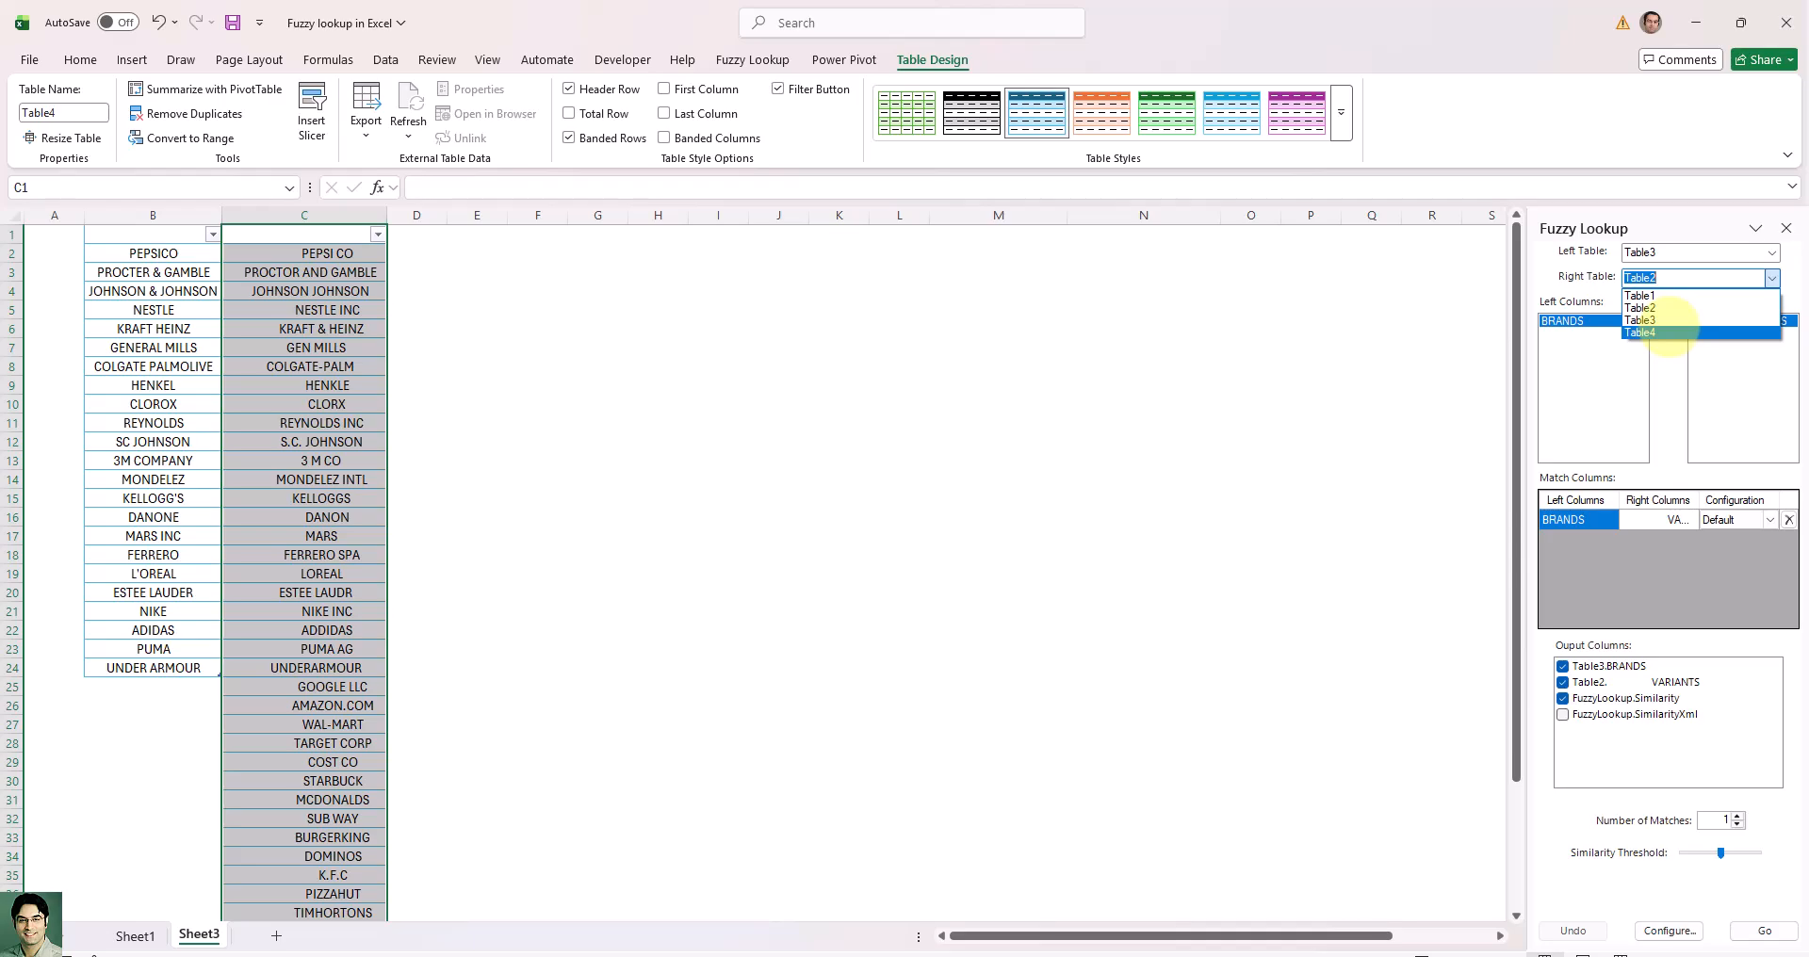
{"action": "left_click", "coordinate": [1656, 331]}
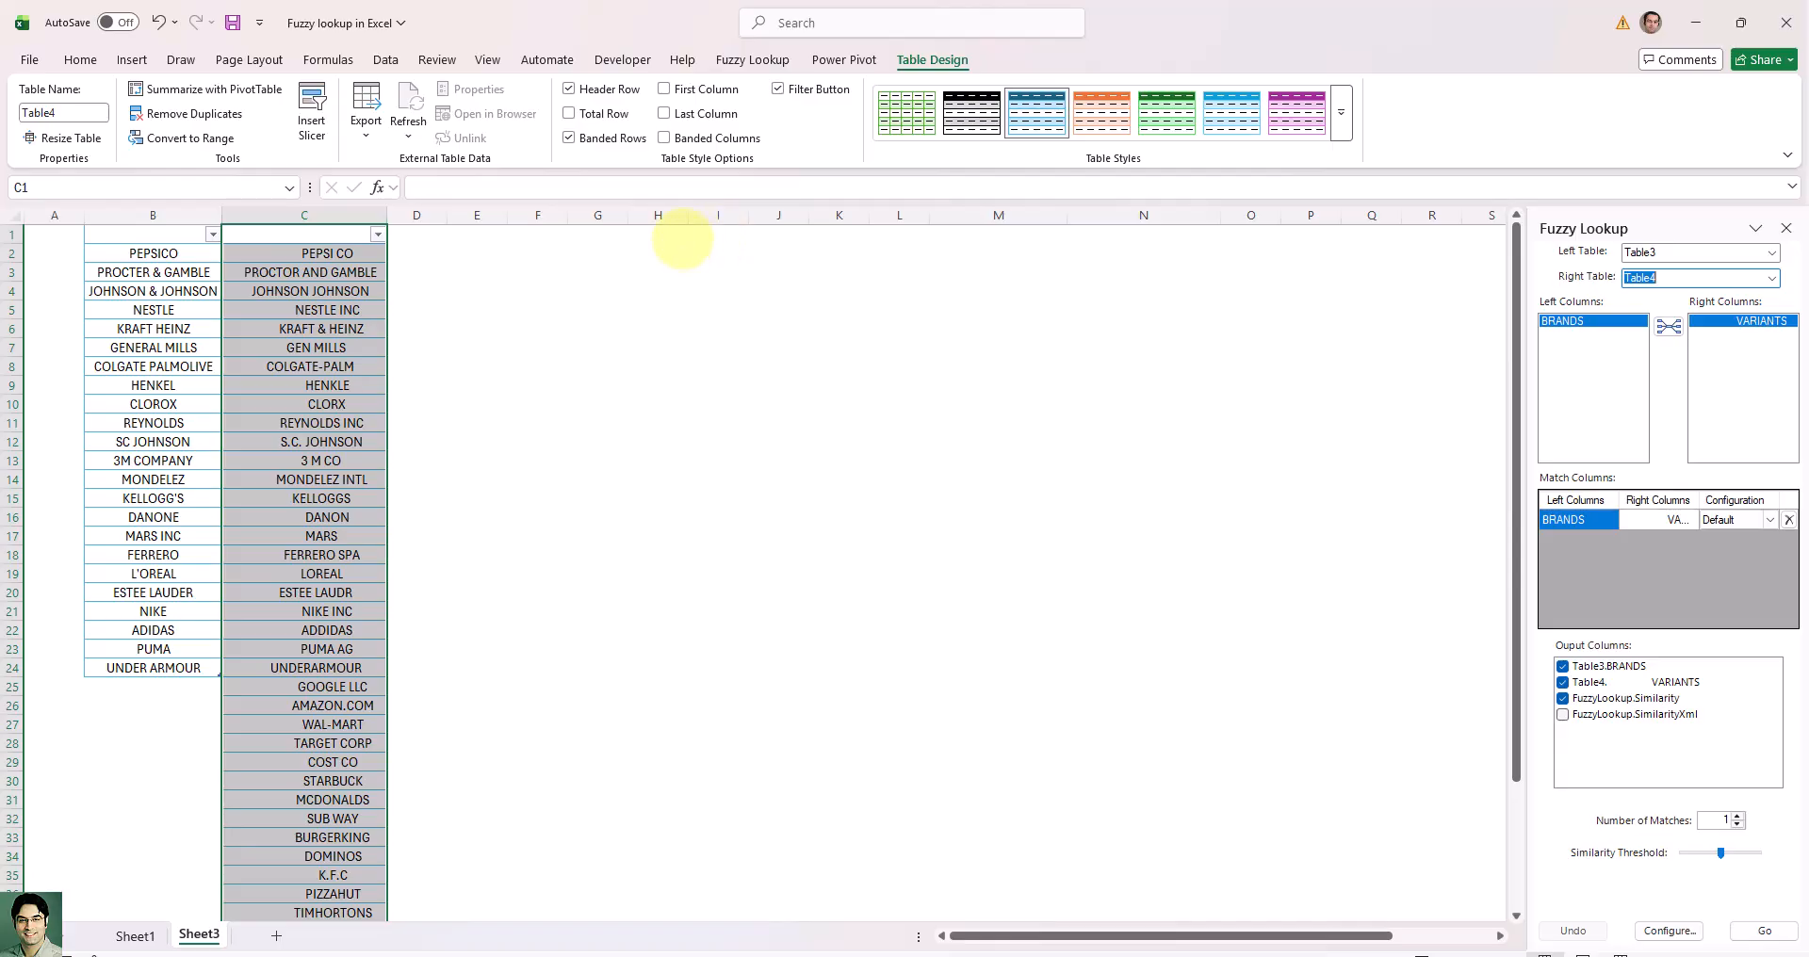
- Run the fuzzy lookup with its output starting at cell H1 and the similarity threshold near the middle of its range
{"action": "left_click", "coordinate": [670, 240]}
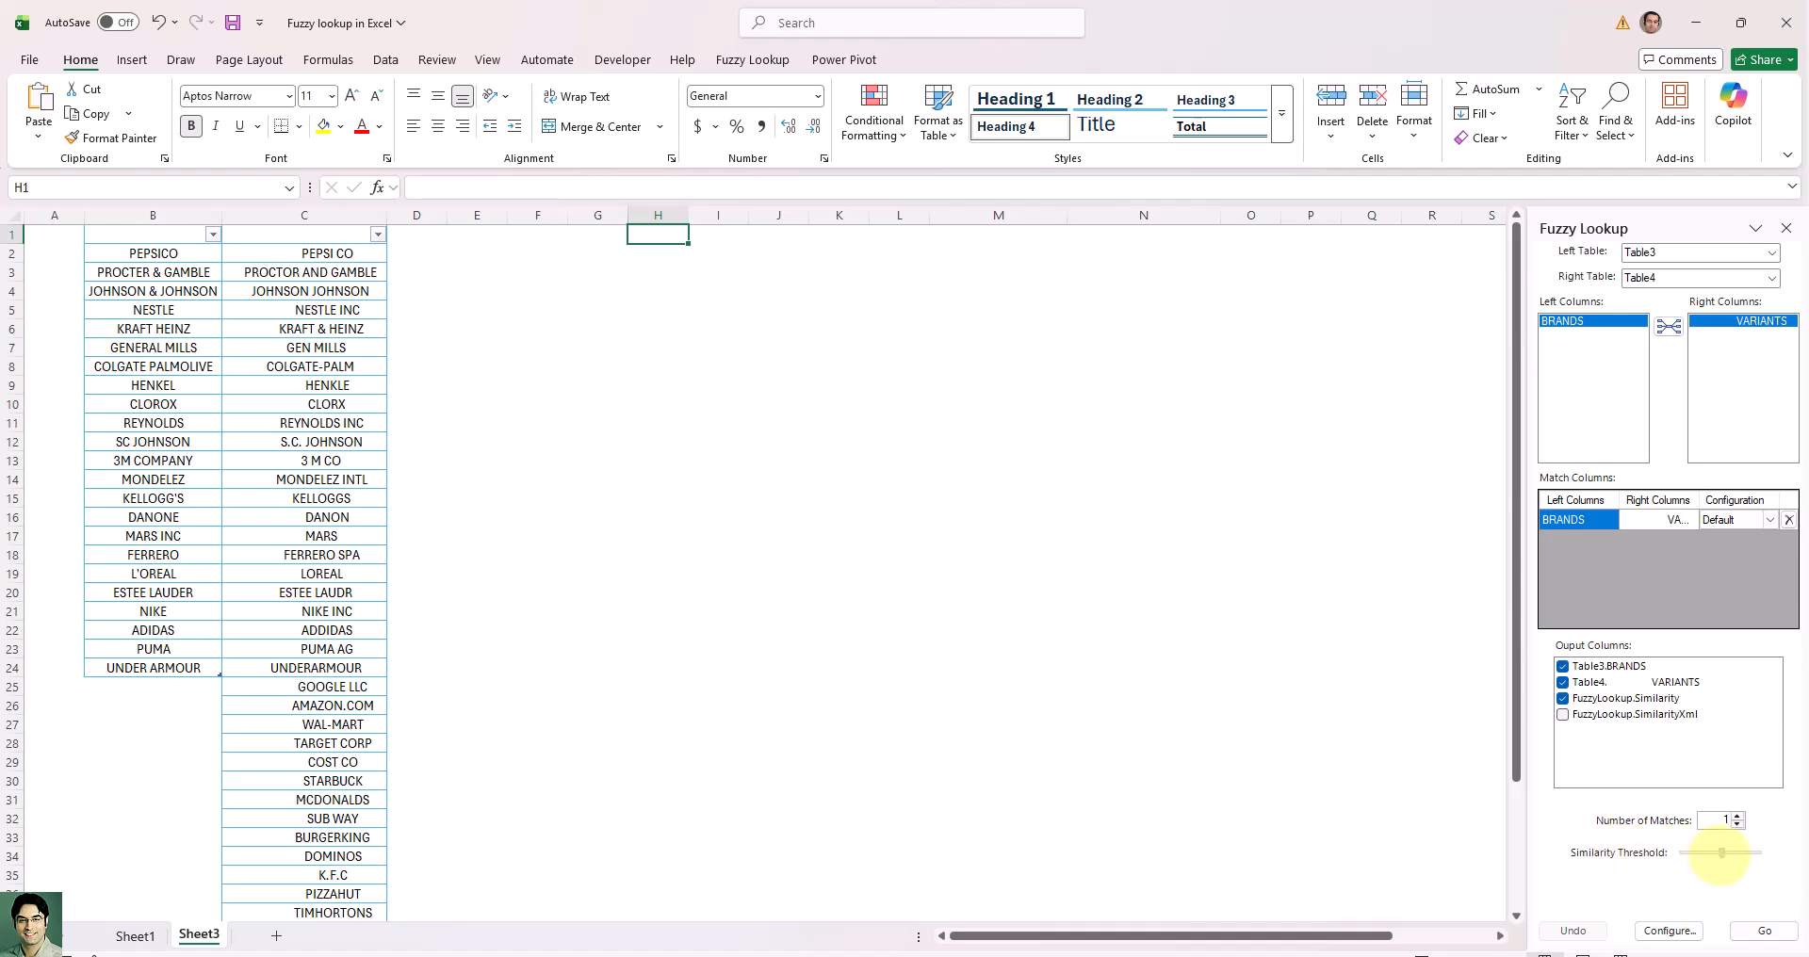
{"action": "left_click_drag", "start_coordinate": [1721, 852], "coordinate": [1757, 852]}
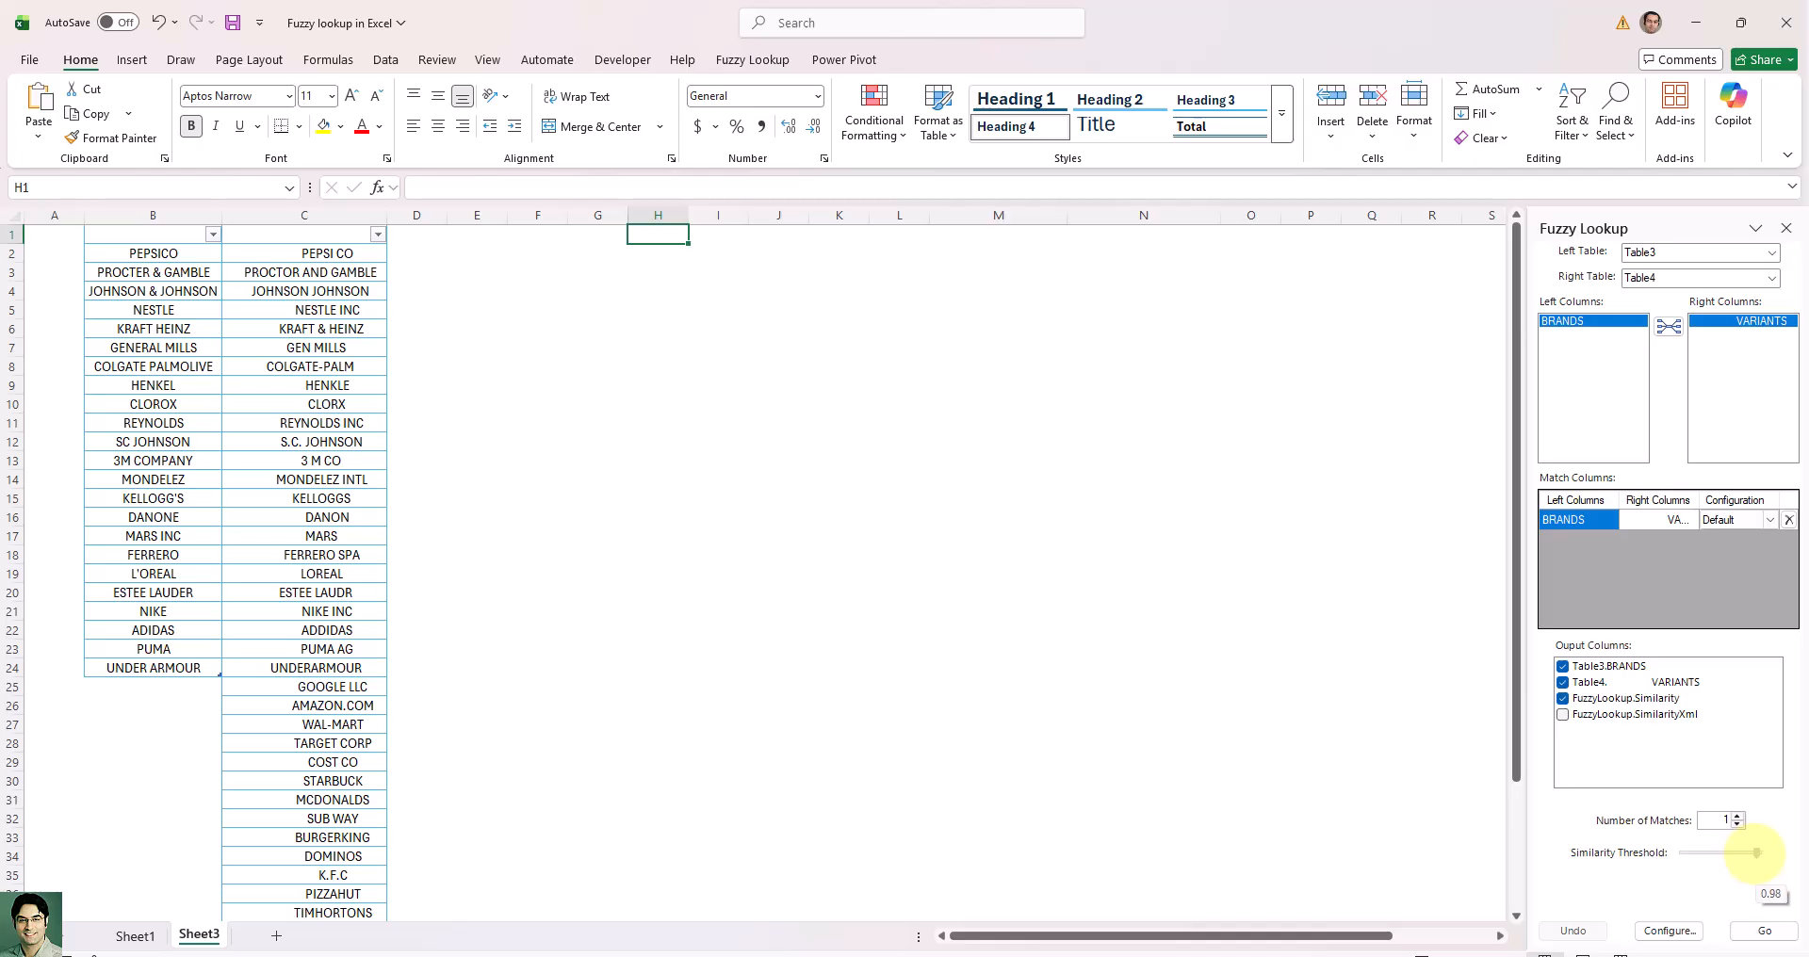
{"action": "left_click_drag", "start_coordinate": [1756, 852], "coordinate": [1701, 853]}
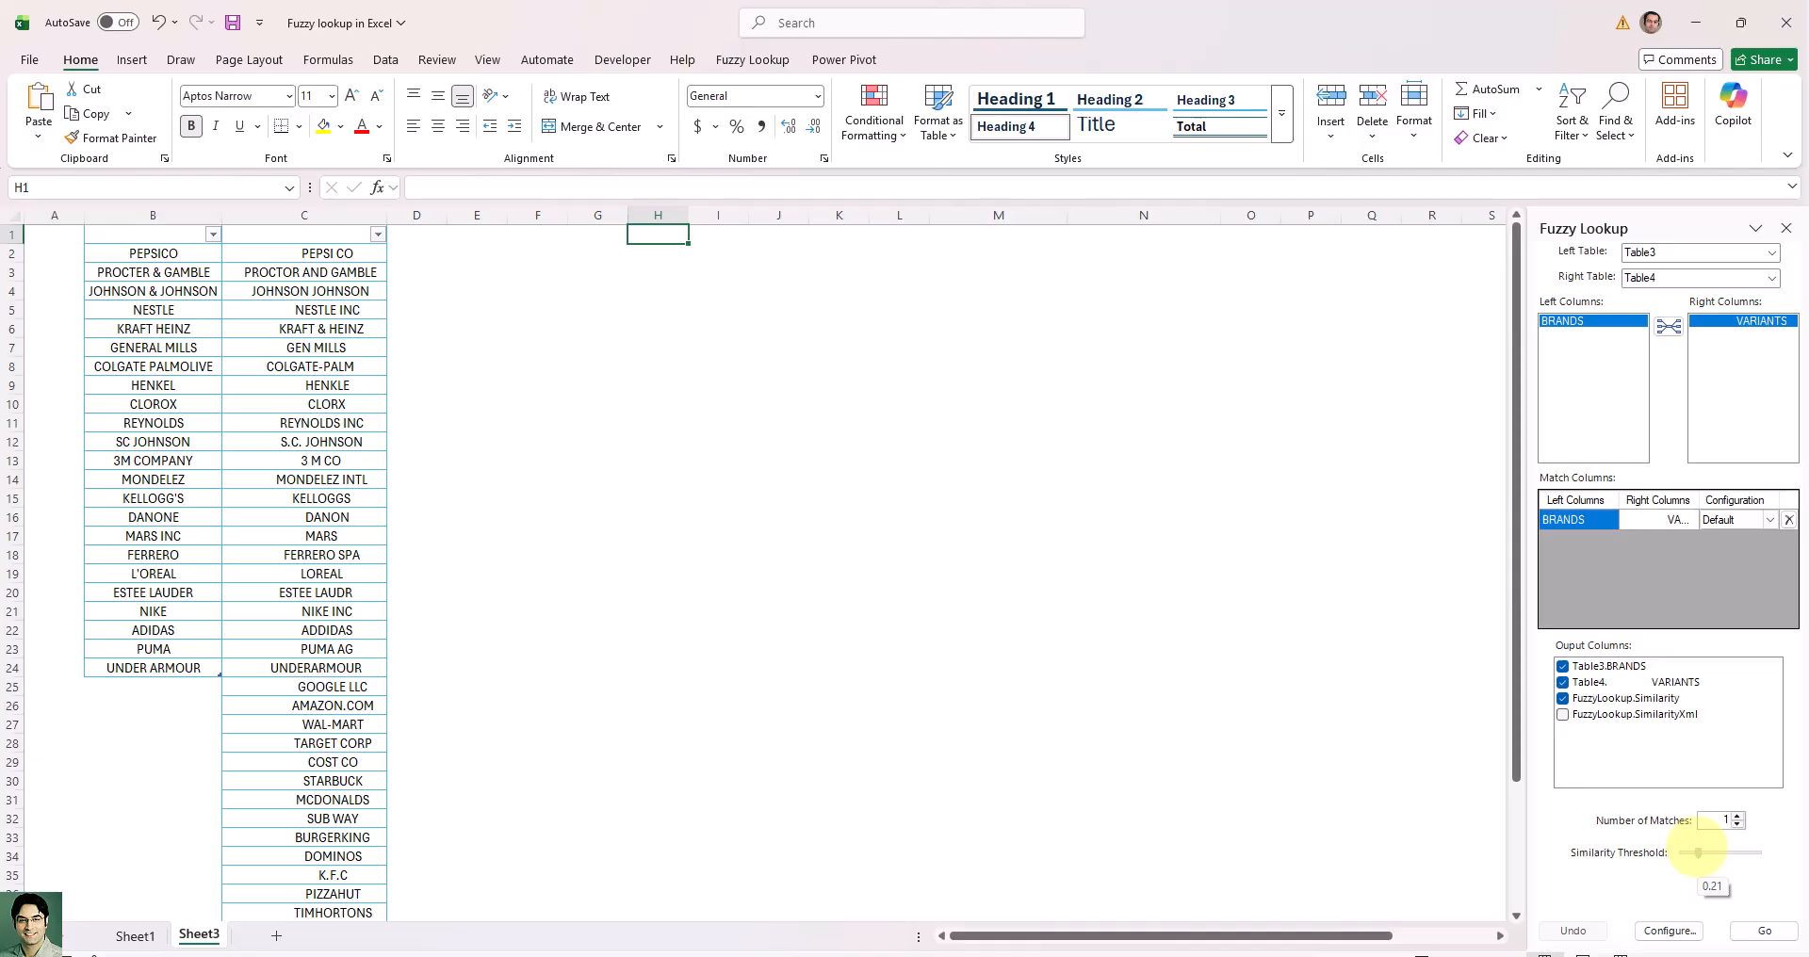
{"action": "left_click_drag", "start_coordinate": [1697, 853], "coordinate": [1718, 852]}
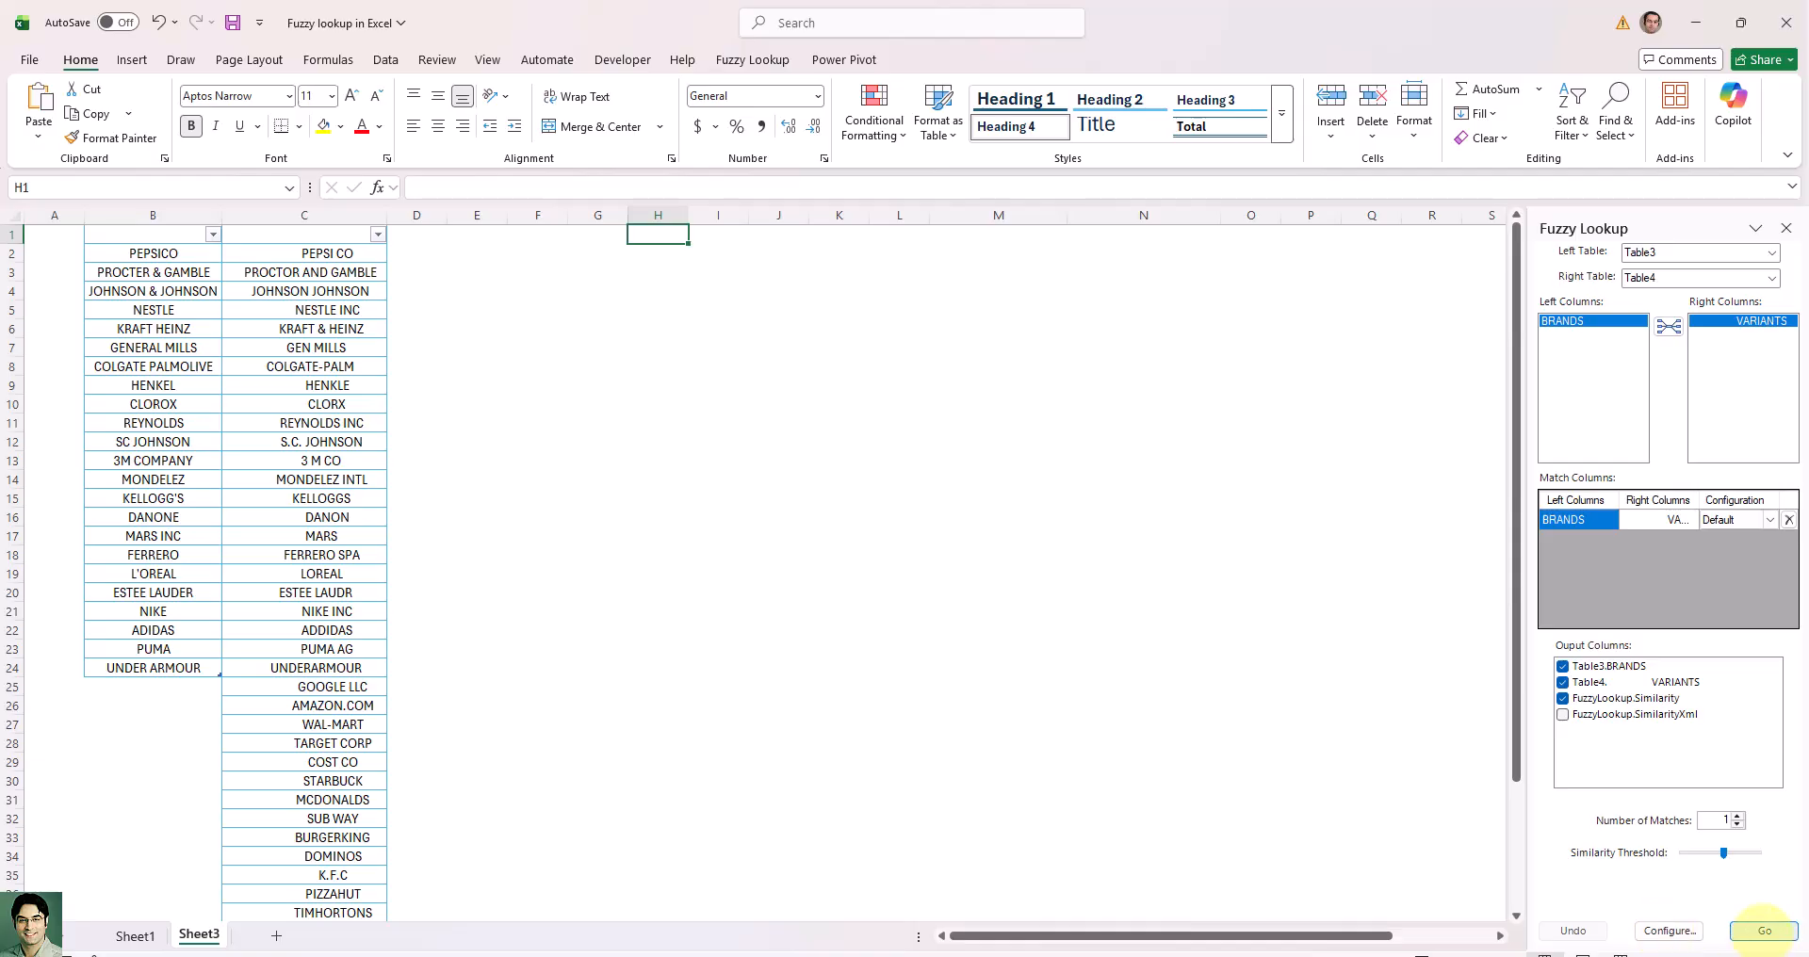
{"action": "left_click", "coordinate": [1763, 931]}
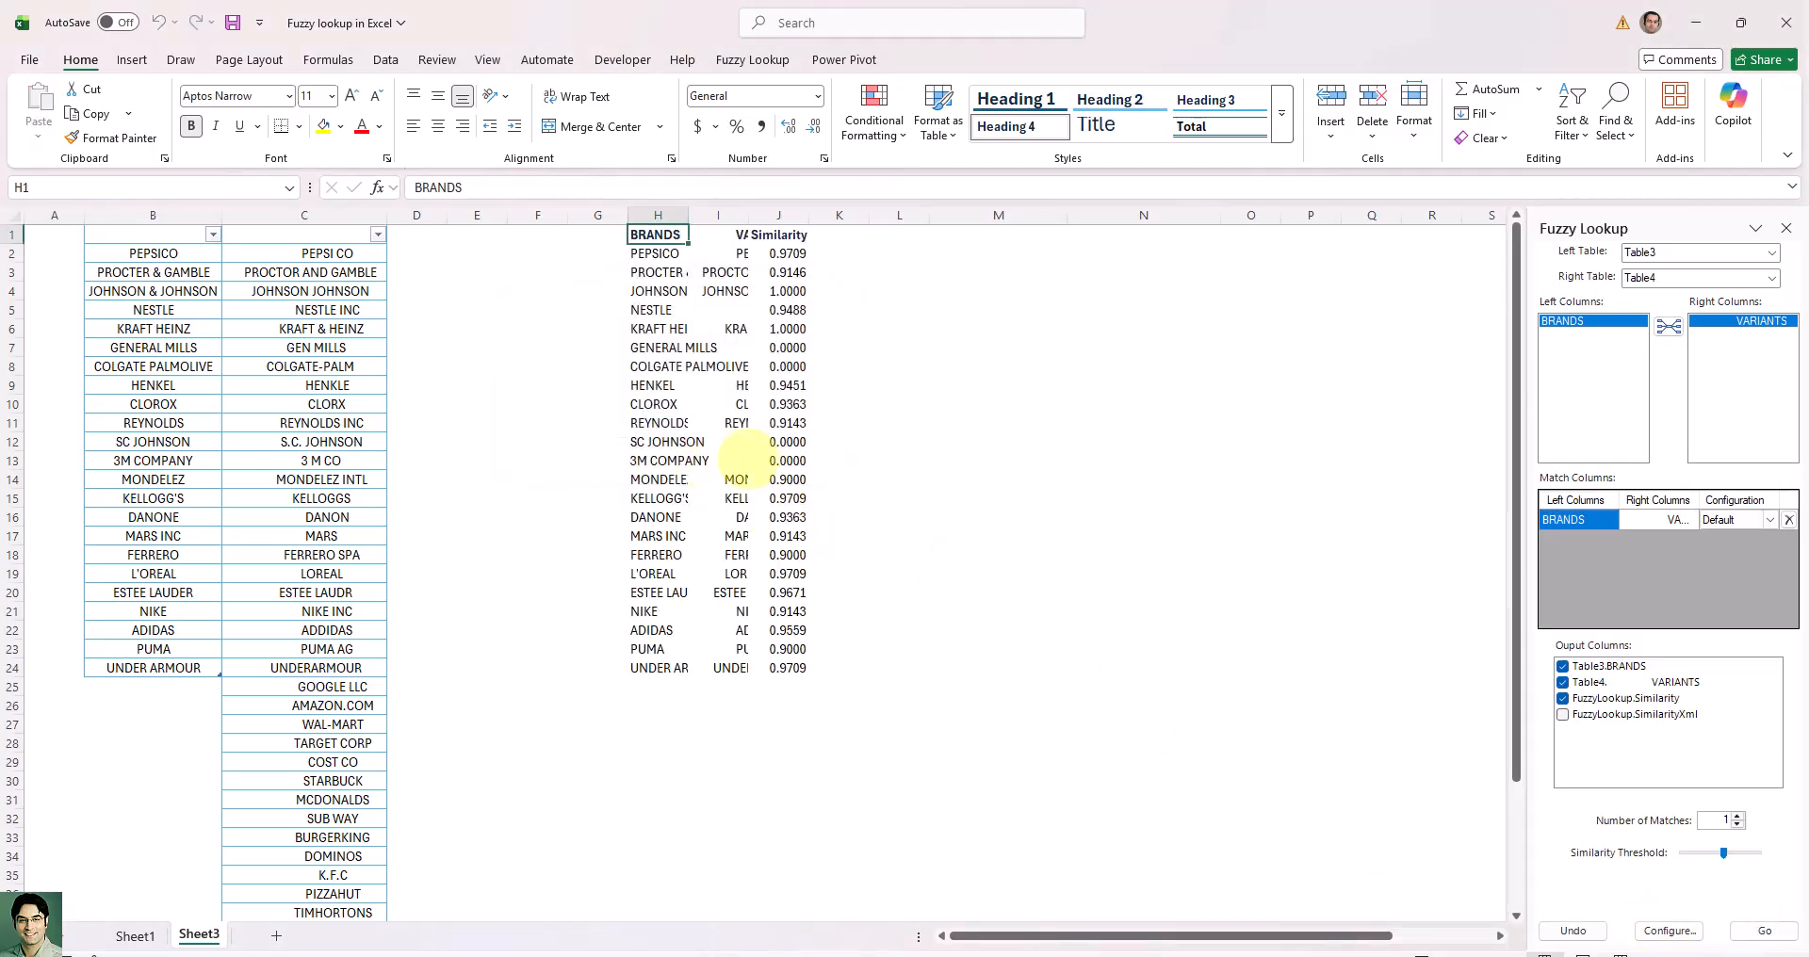
- Autofit the VARIANTS and BRANDS columns of the fuzzy lookup results to their contents
{"action": "left_click", "coordinate": [765, 291]}
{"action": "double_click", "coordinate": [749, 214]}
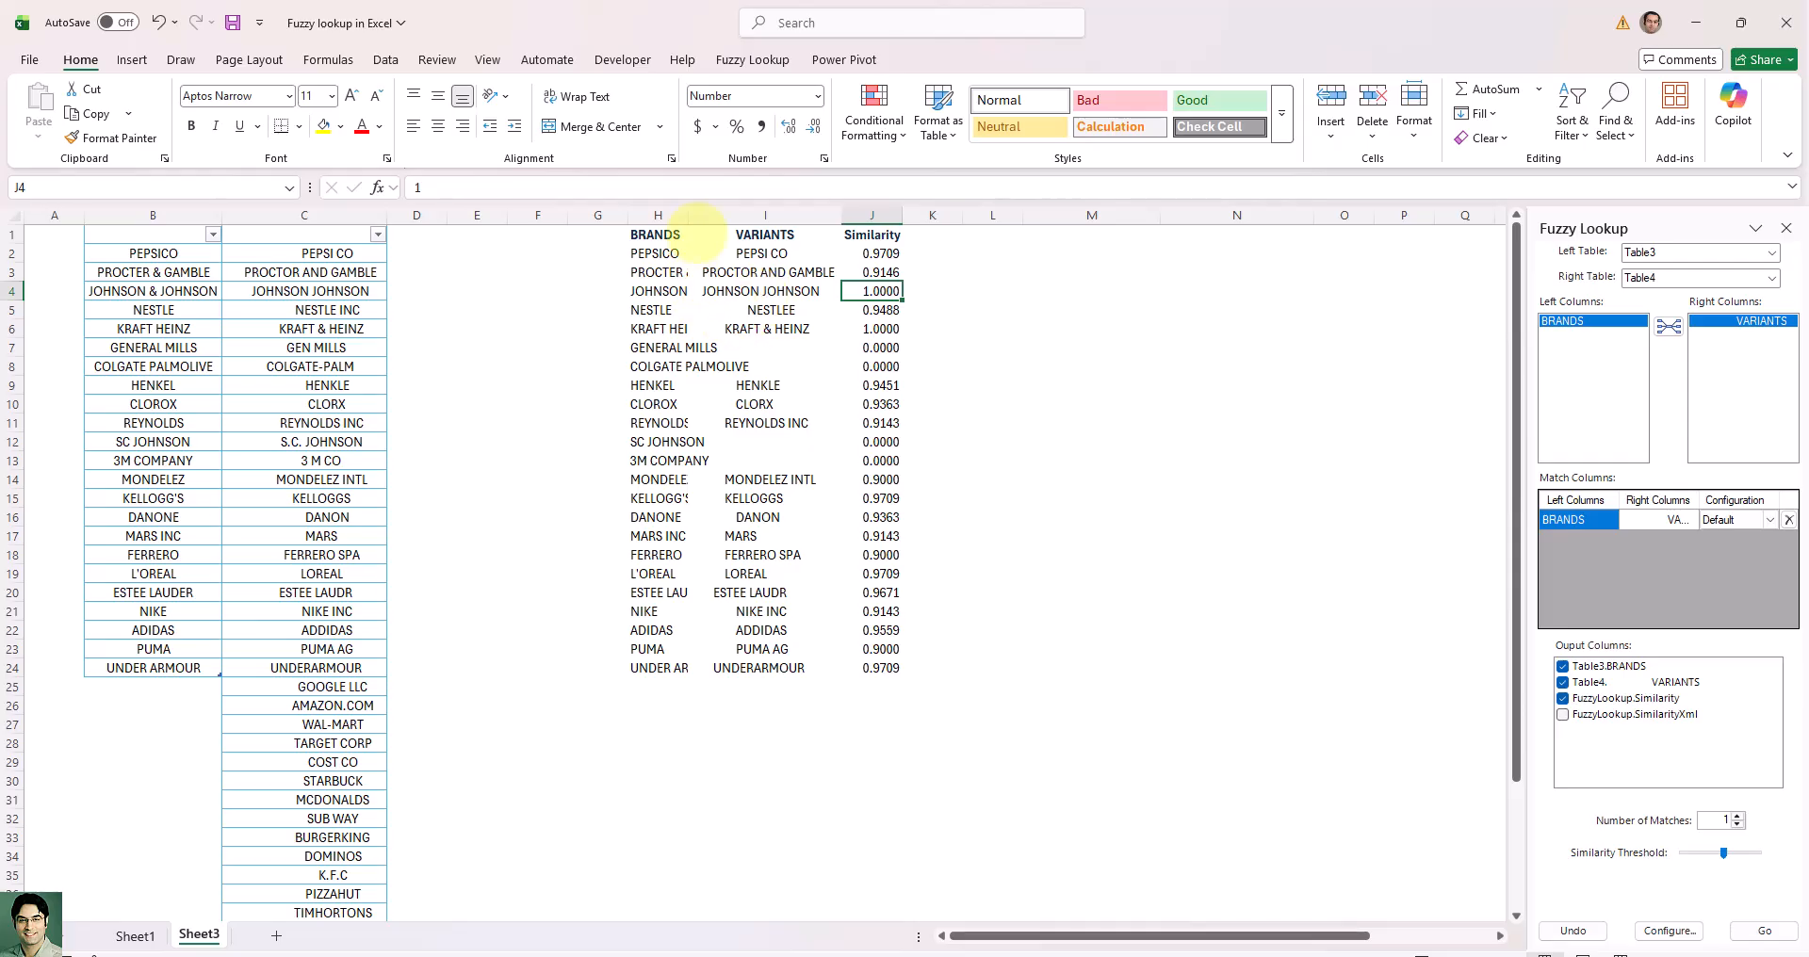
{"action": "double_click", "coordinate": [689, 214]}
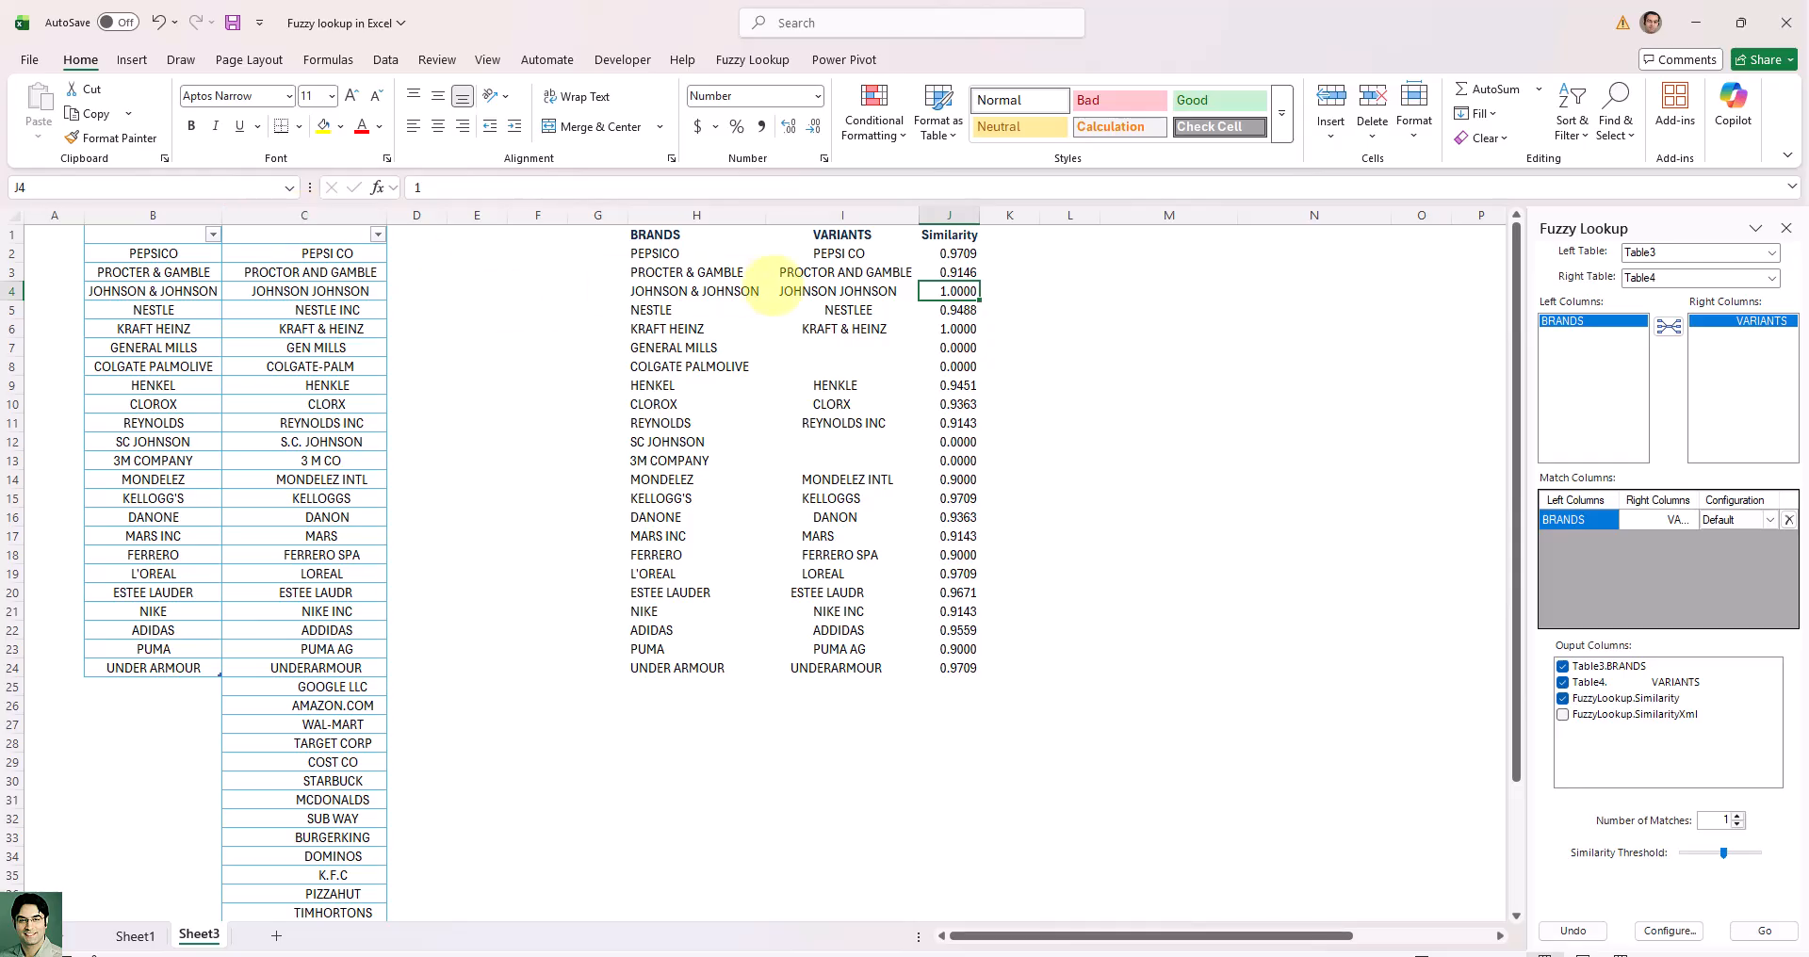
- Compare the brands, matched variants and similarity scores in the fuzzy lookup results, from PEPSICO through NESTLE
{"action": "left_click", "coordinate": [676, 258]}
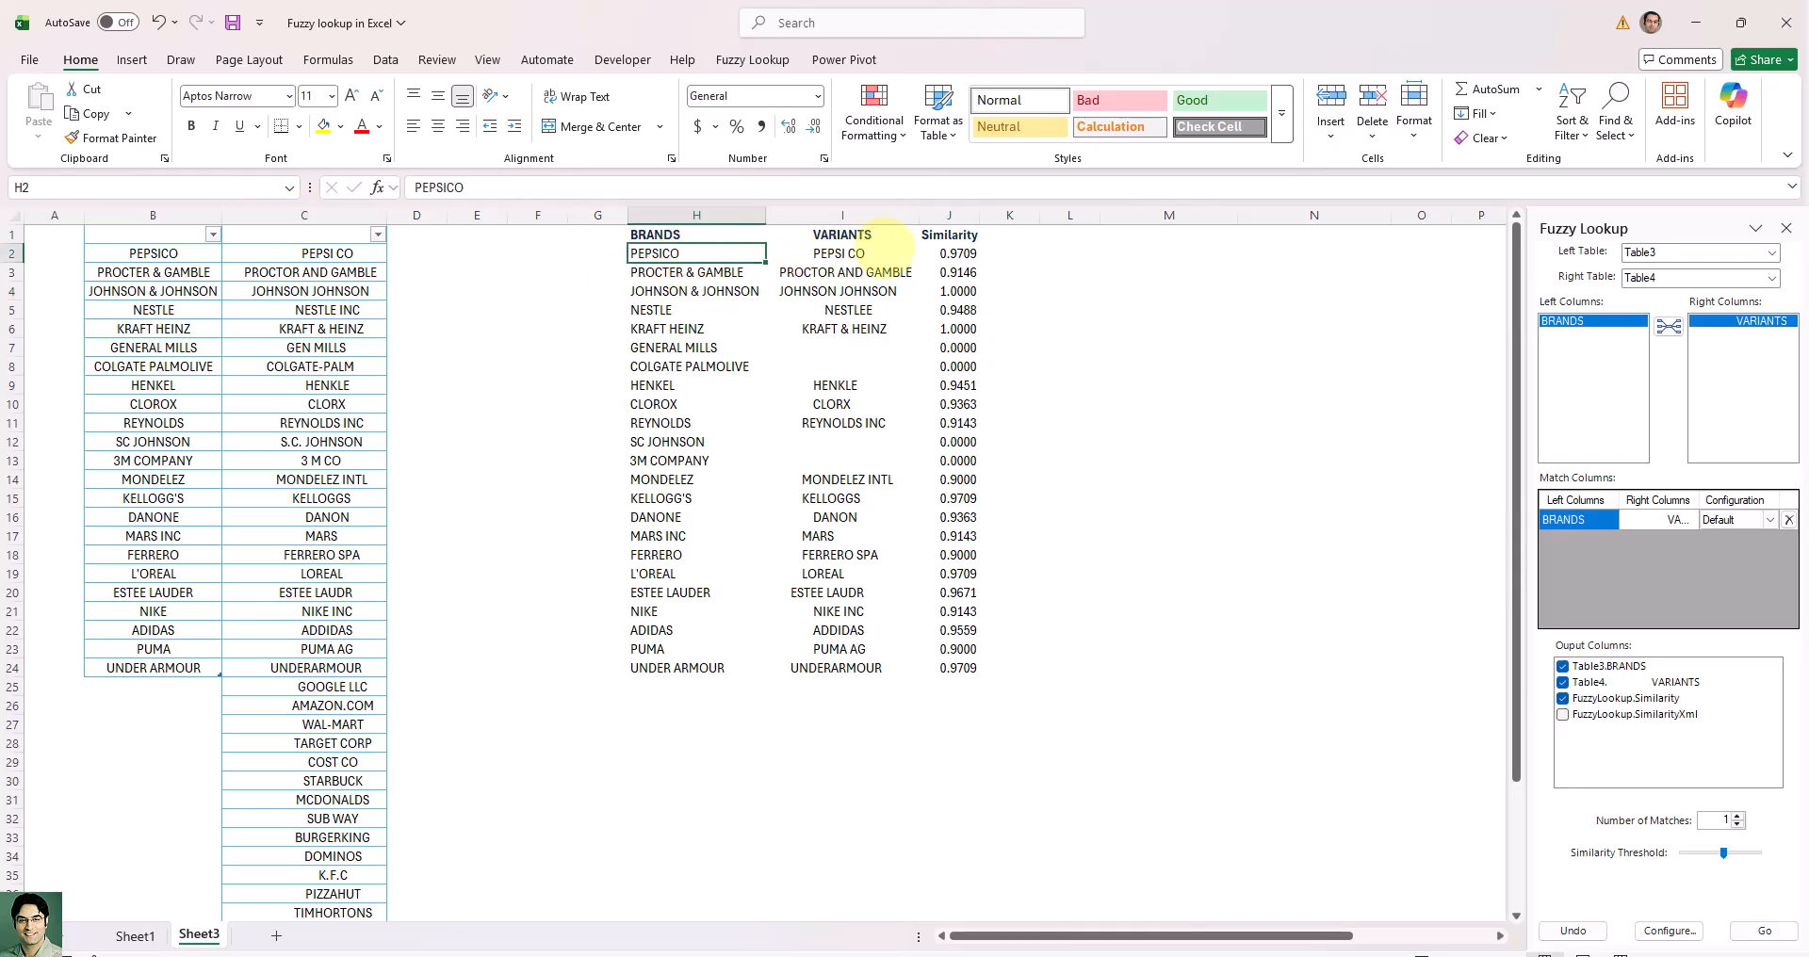
{"action": "left_click_drag", "start_coordinate": [705, 252], "coordinate": [975, 254]}
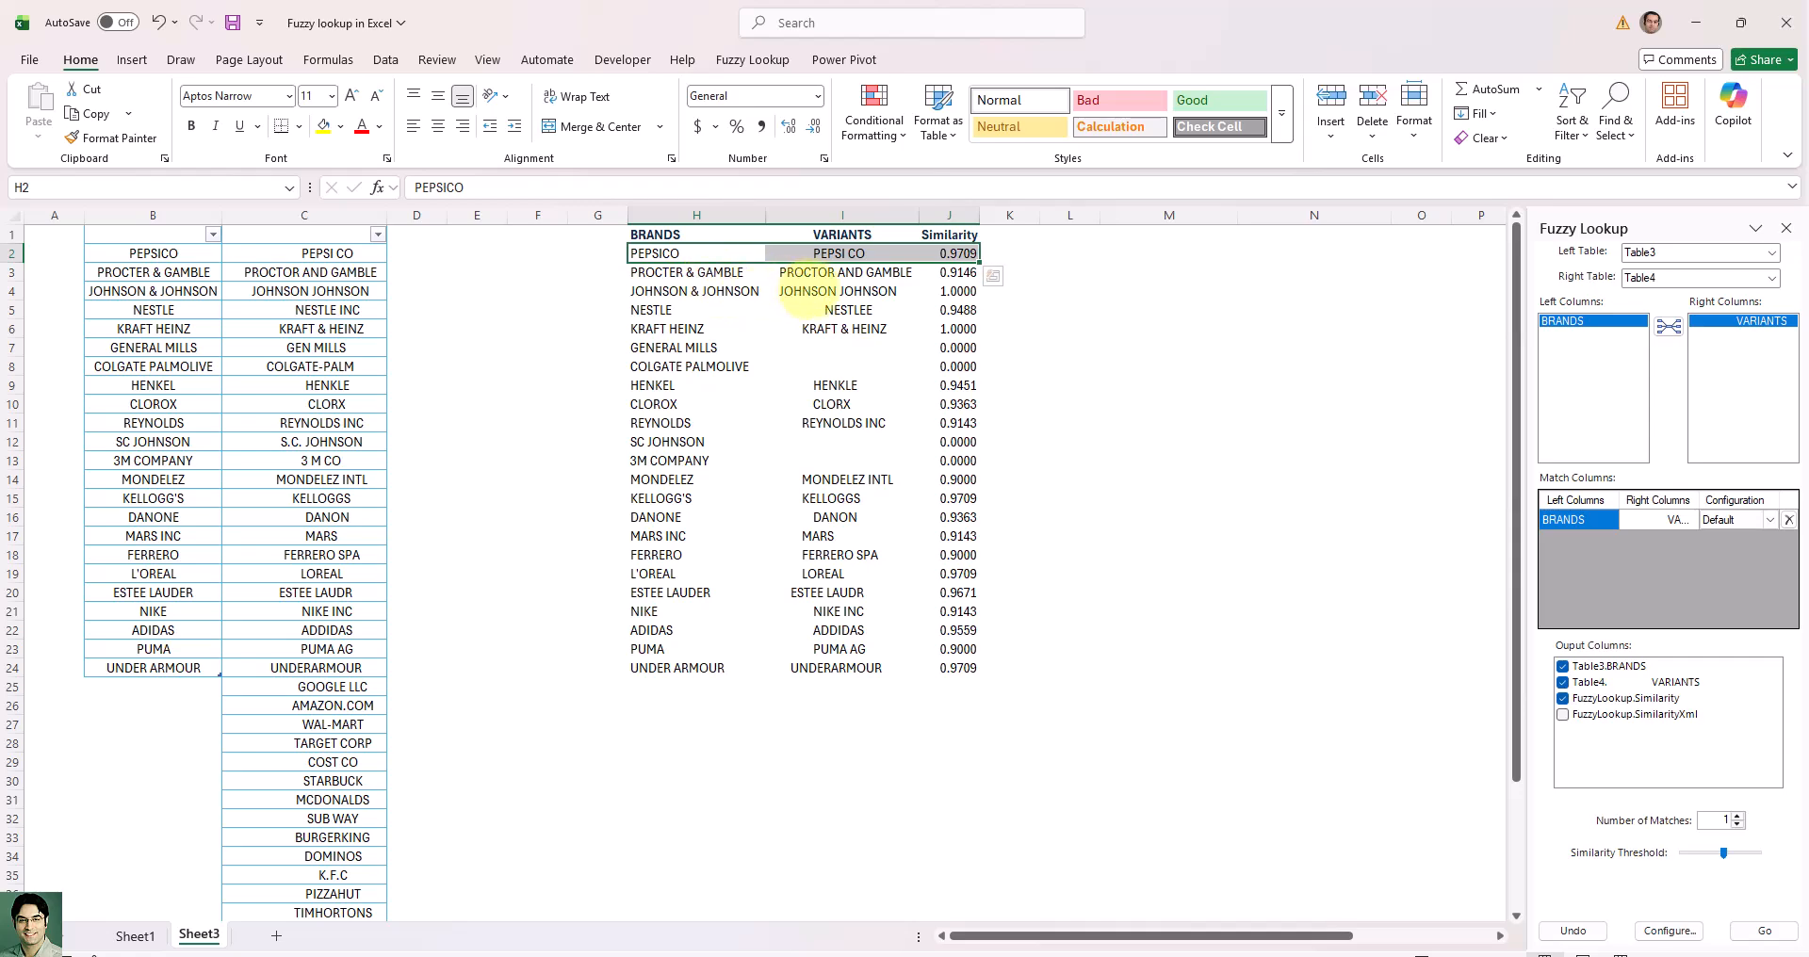
{"action": "left_click", "coordinate": [862, 271]}
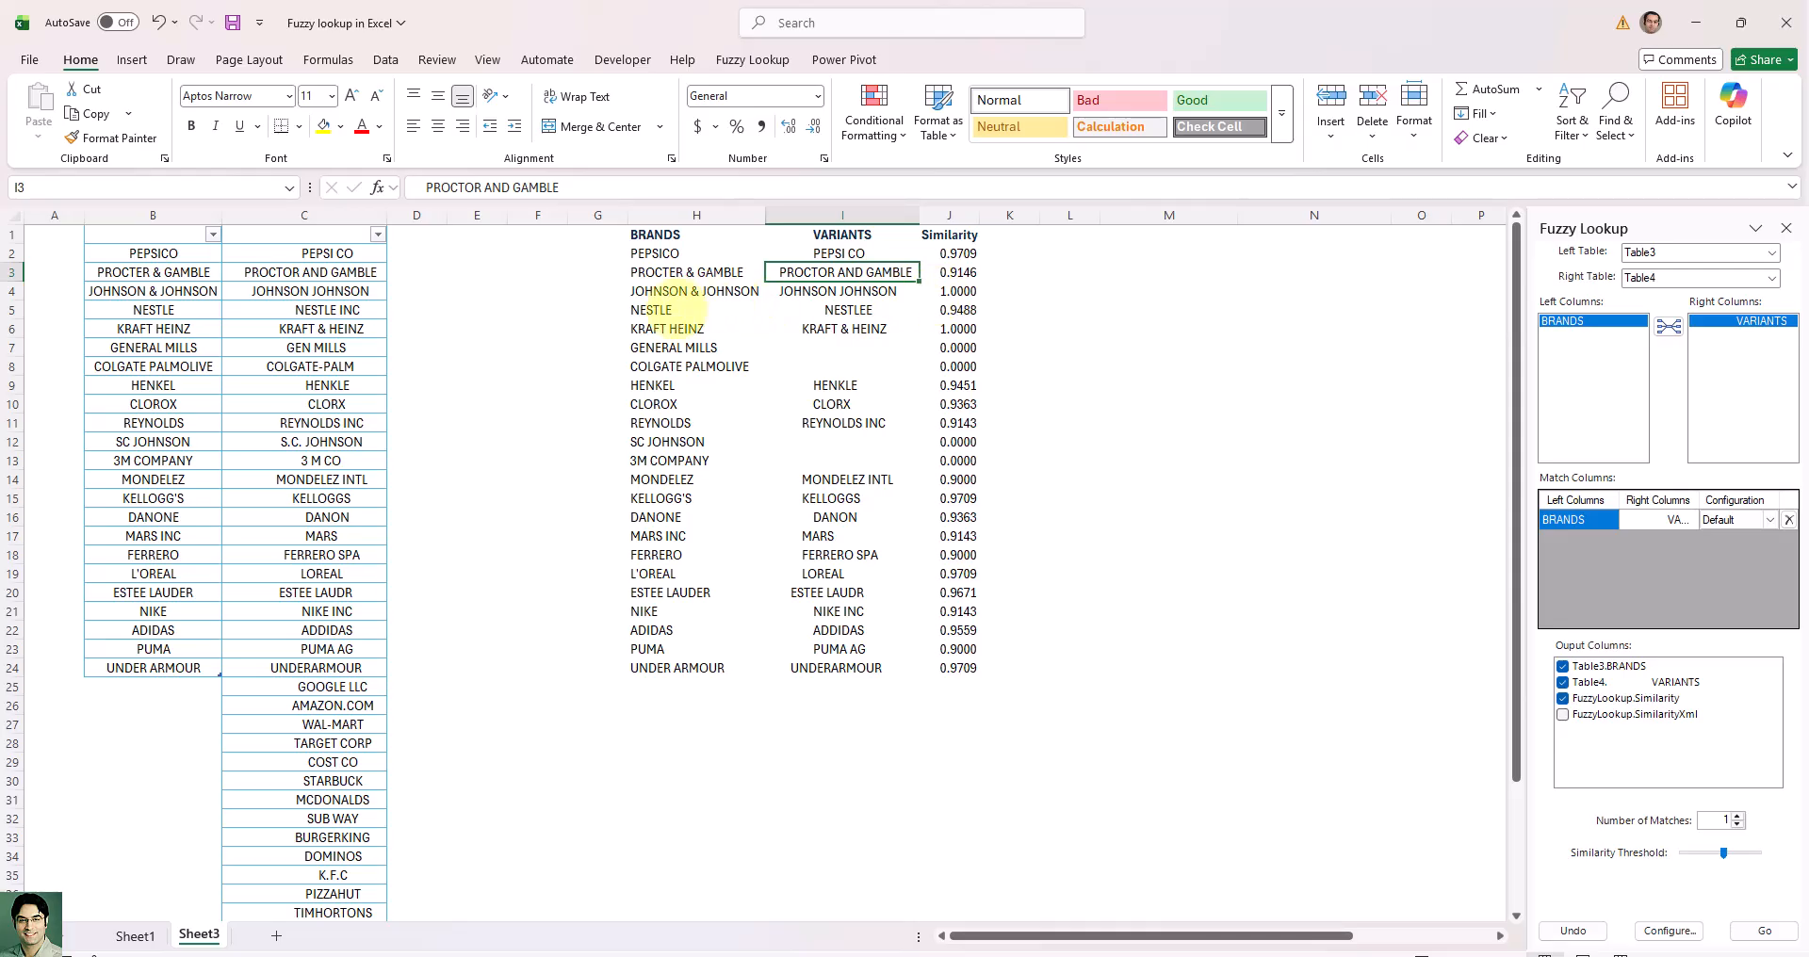
{"action": "key", "text": "Left"}
{"action": "key", "text": "Down"}
{"action": "key", "text": "Right"}
{"action": "key", "text": "Right"}
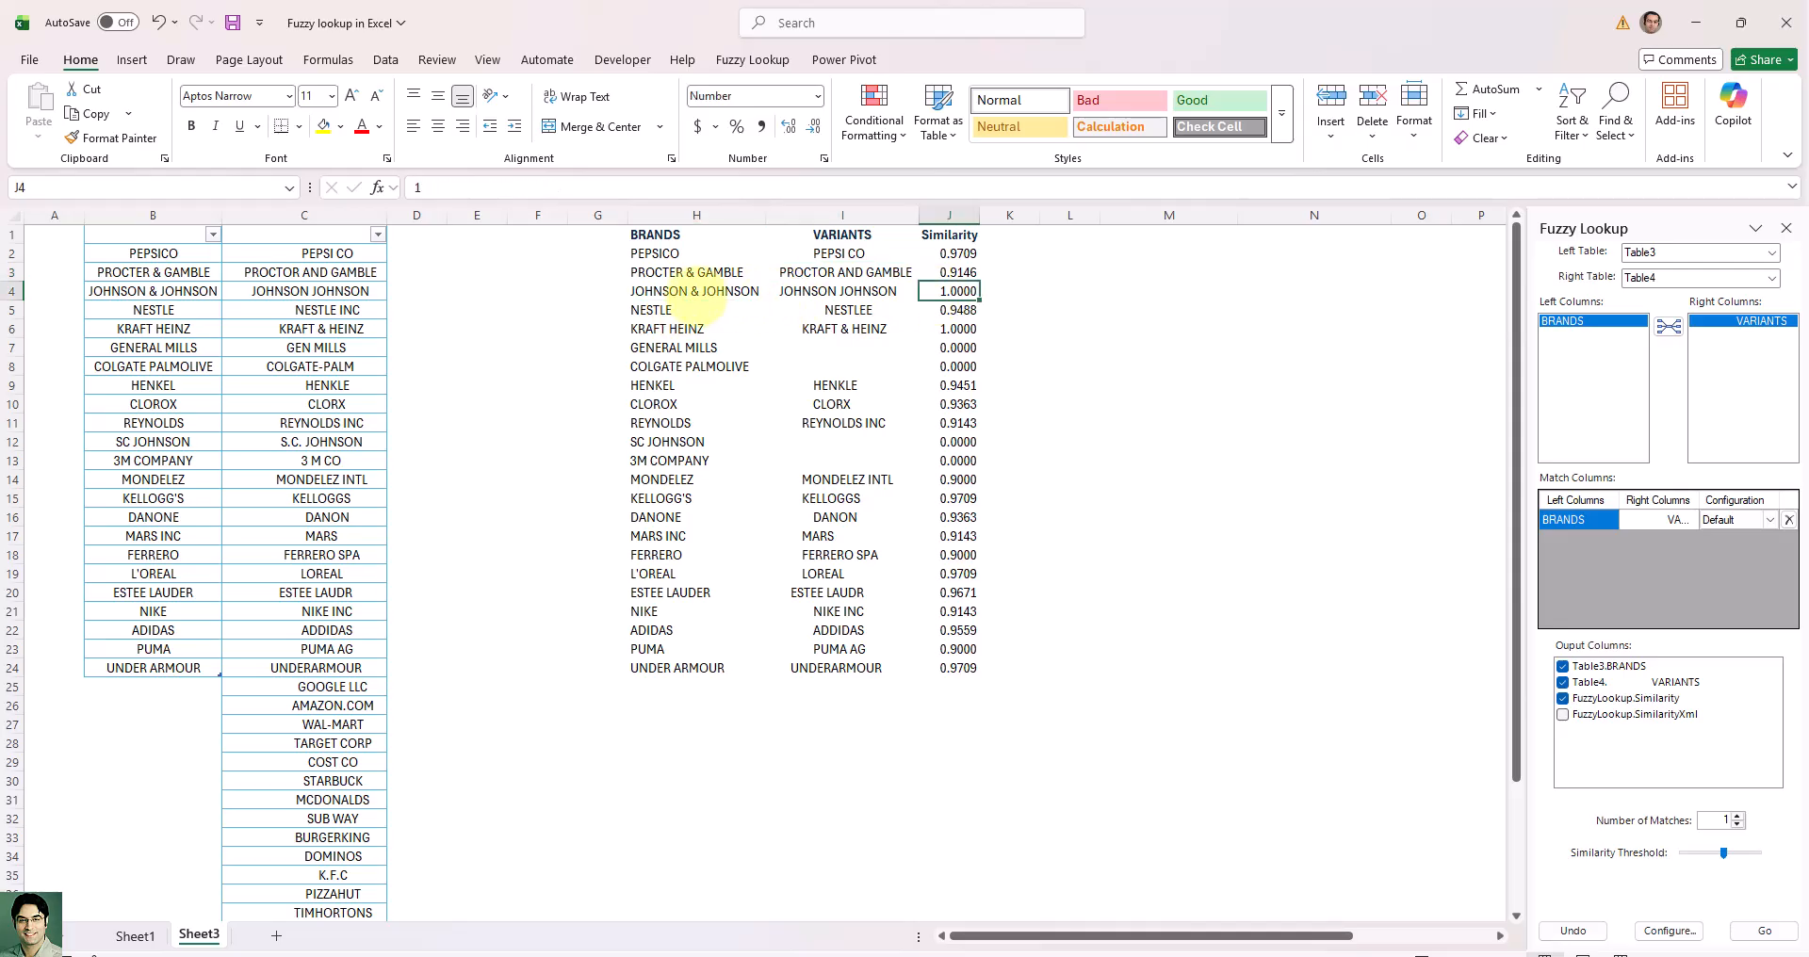
{"action": "left_click_drag", "start_coordinate": [711, 292], "coordinate": [911, 311]}
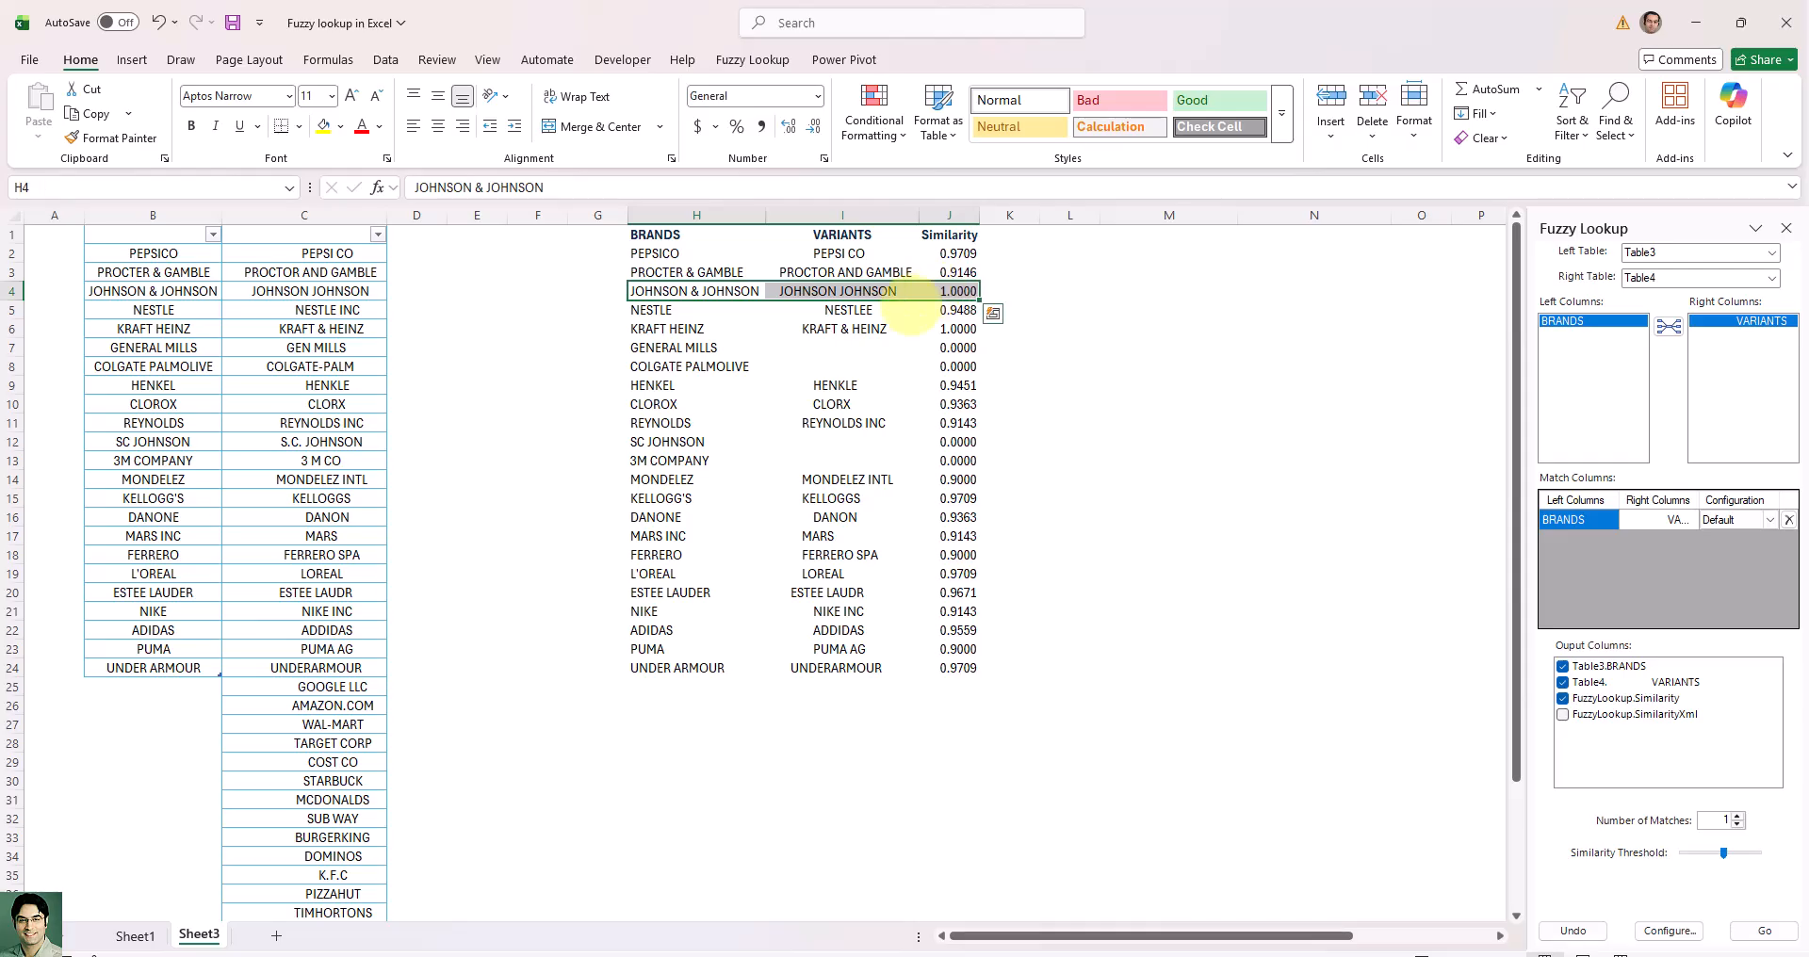
{"action": "left_click", "coordinate": [742, 314]}
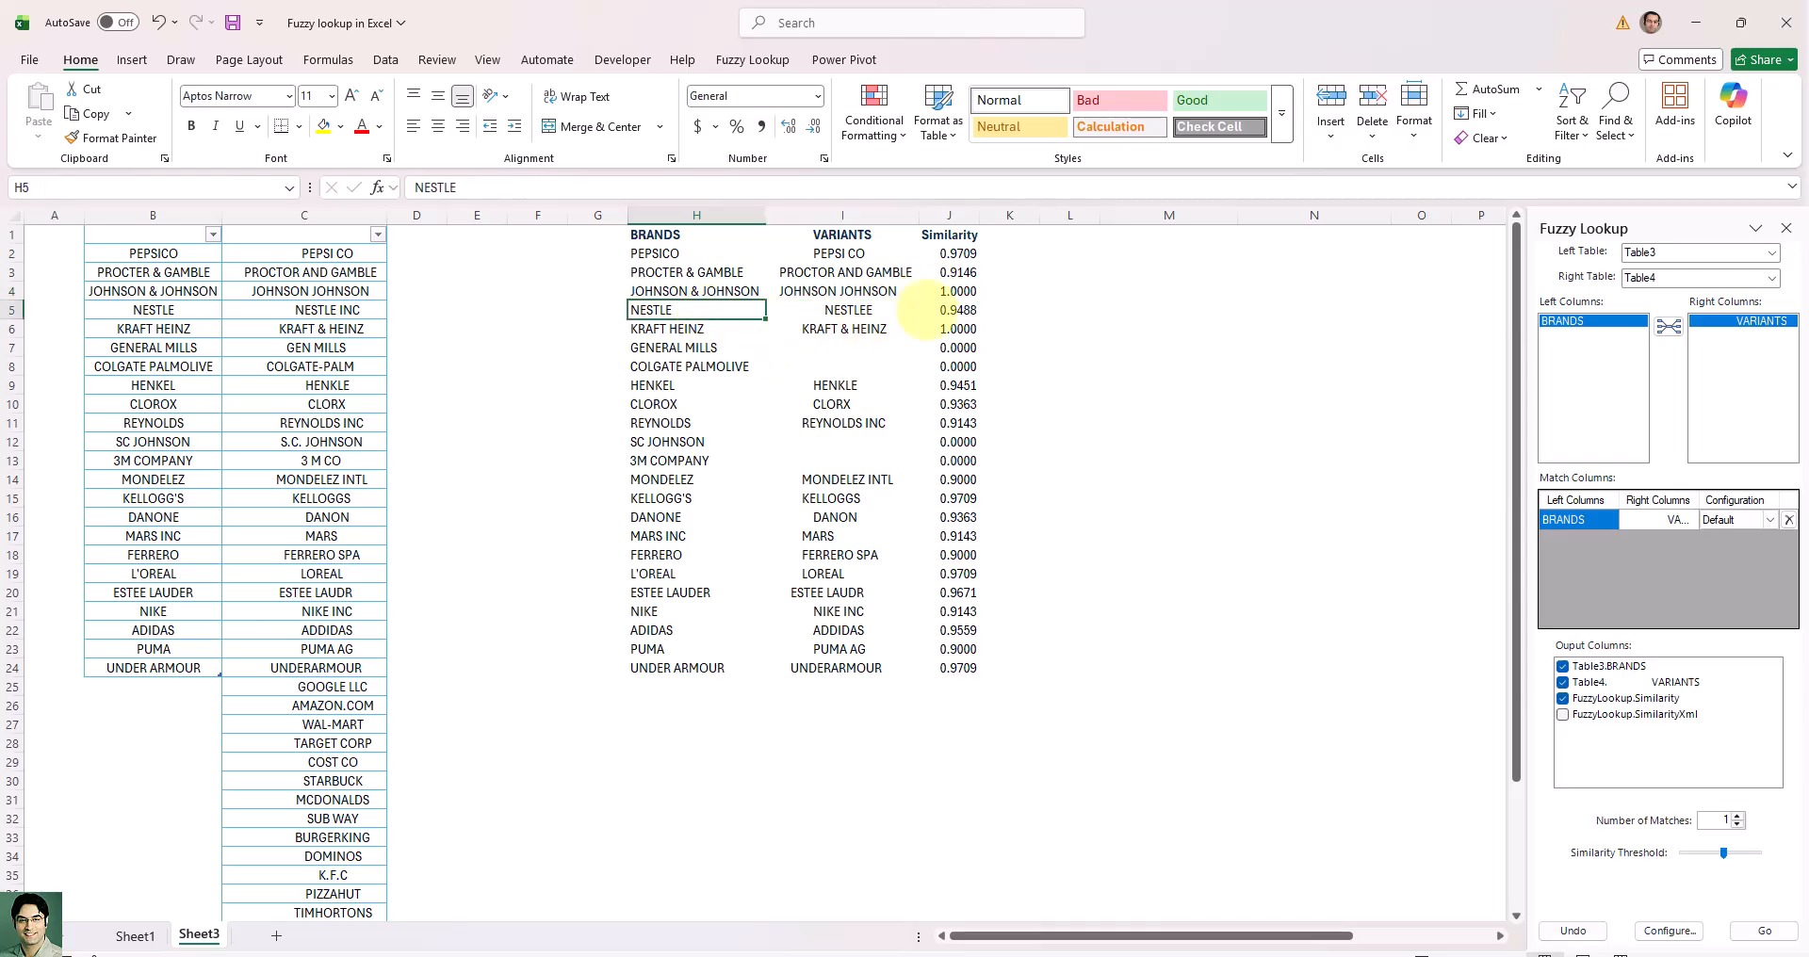
{"action": "left_click", "coordinate": [891, 311]}
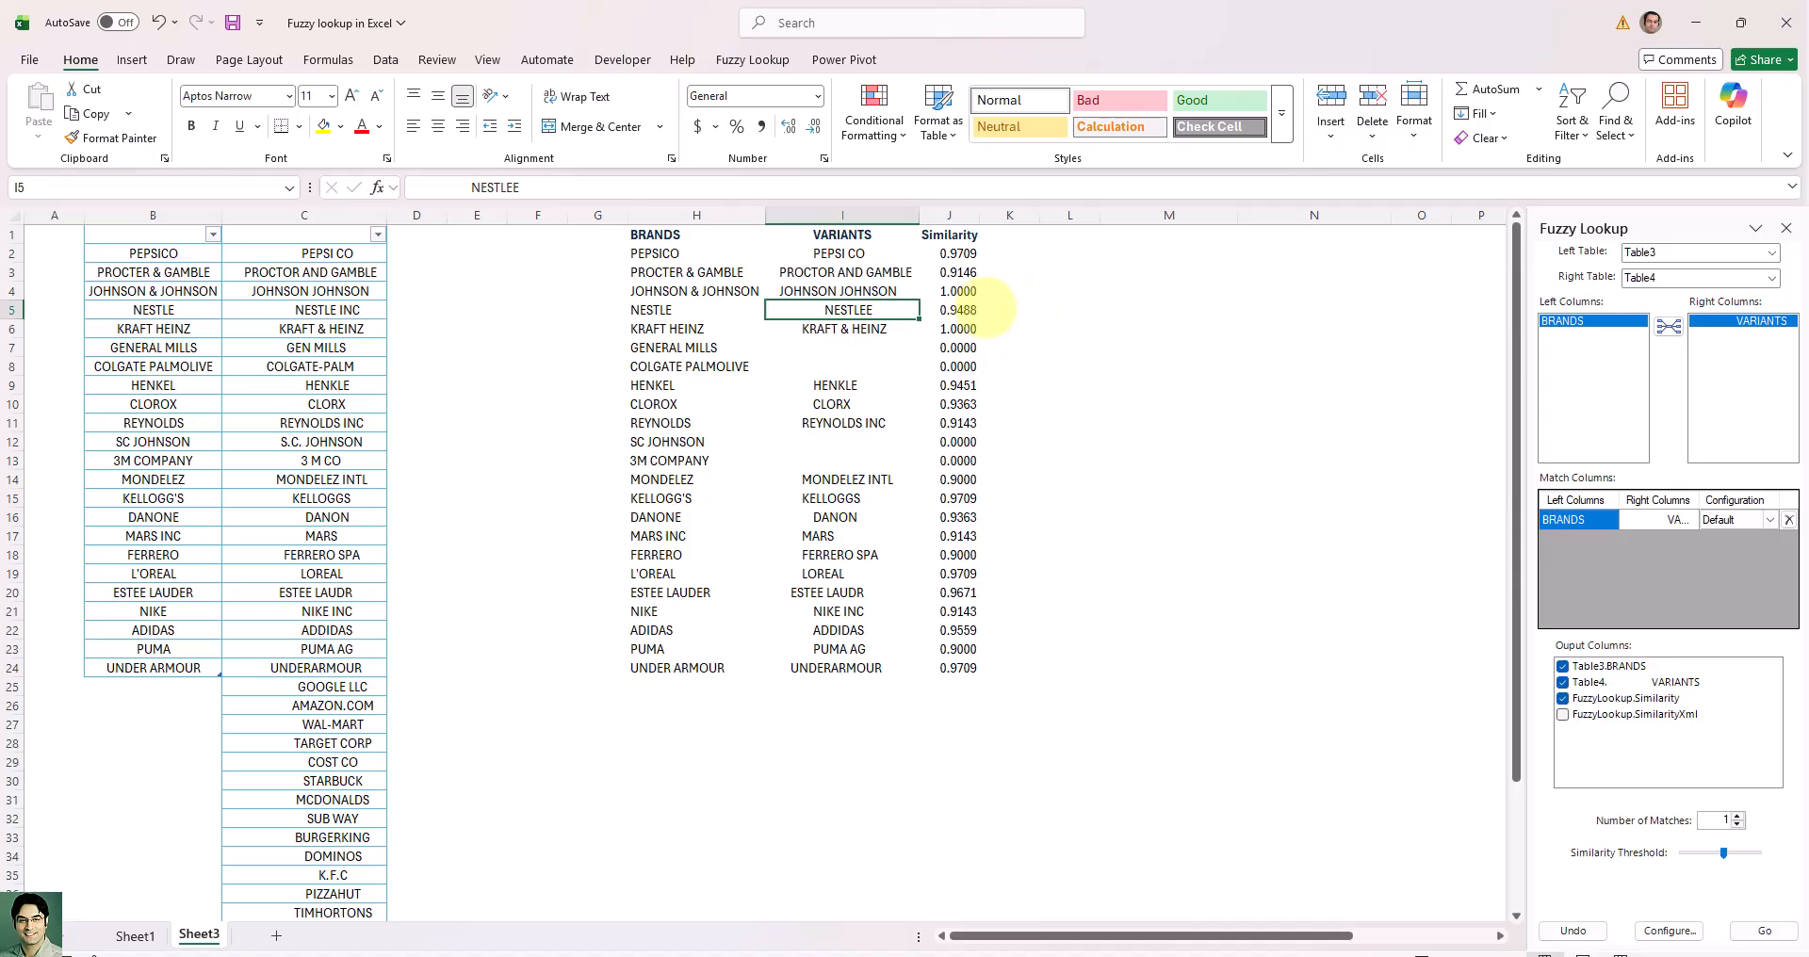
{"action": "left_click", "coordinate": [957, 310]}
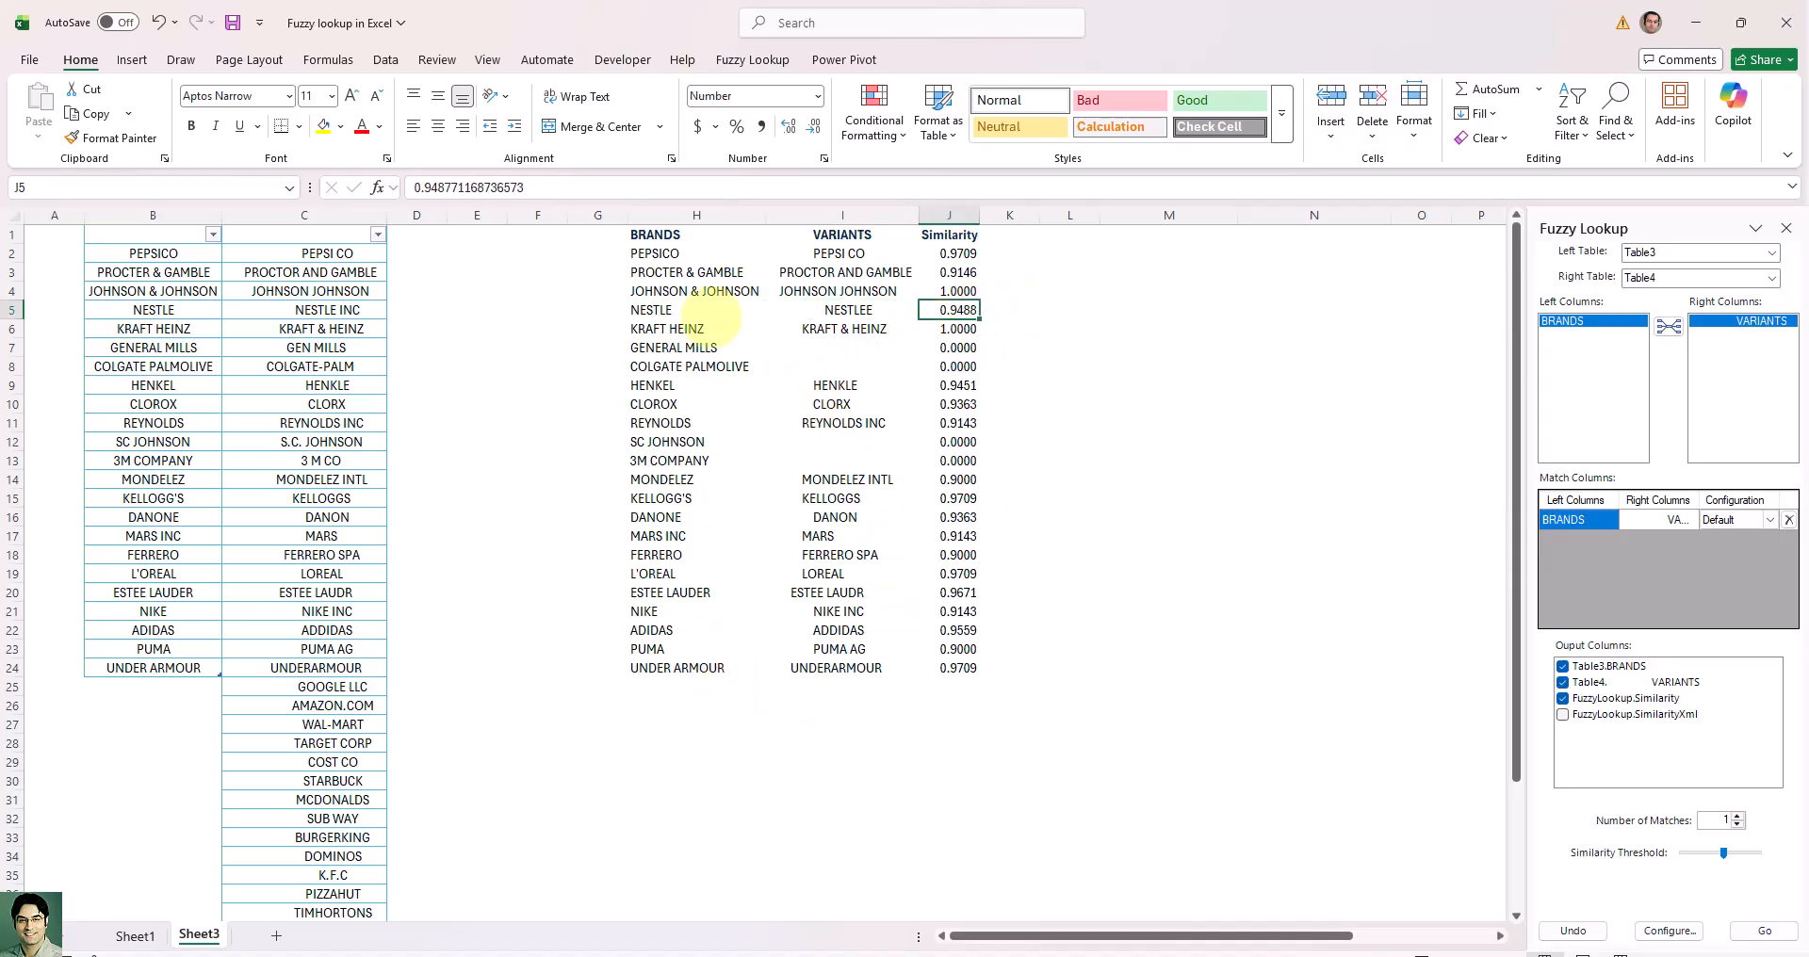
- Add filters to the results headers in H1:J1 and sort by Similarity from largest to smallest, checking the unmatched brands
{"action": "left_click_drag", "start_coordinate": [686, 238], "coordinate": [952, 235]}
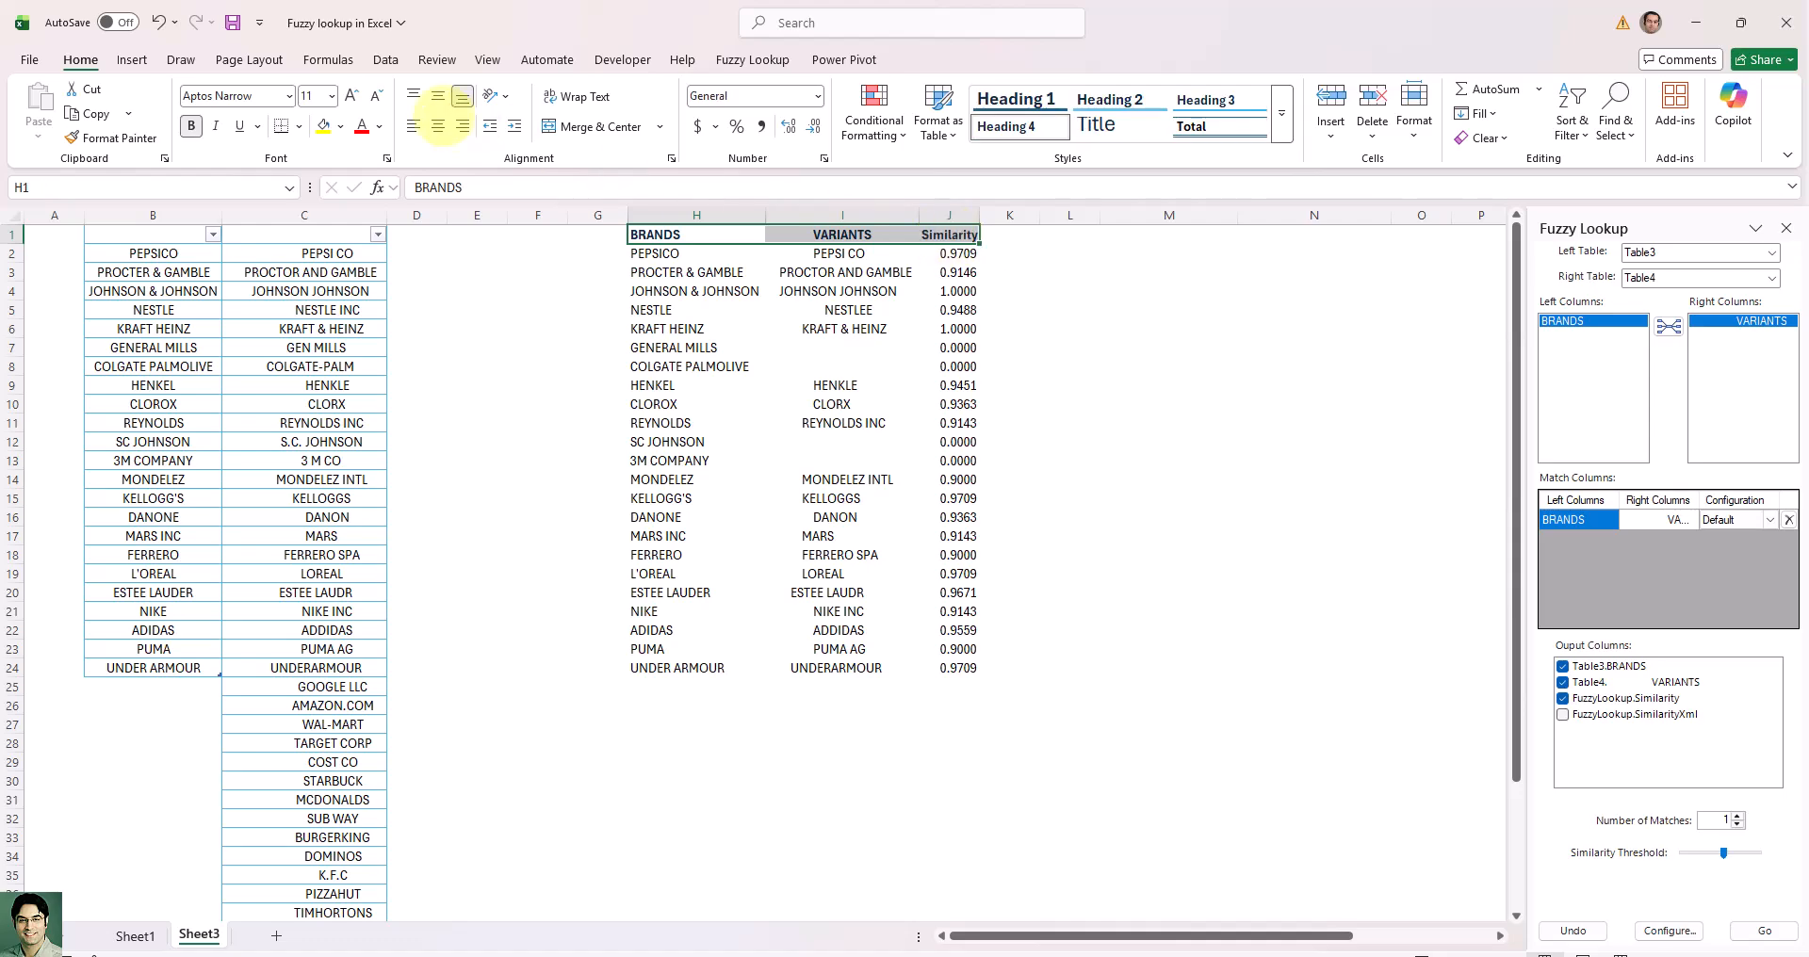
{"action": "left_click", "coordinate": [386, 59]}
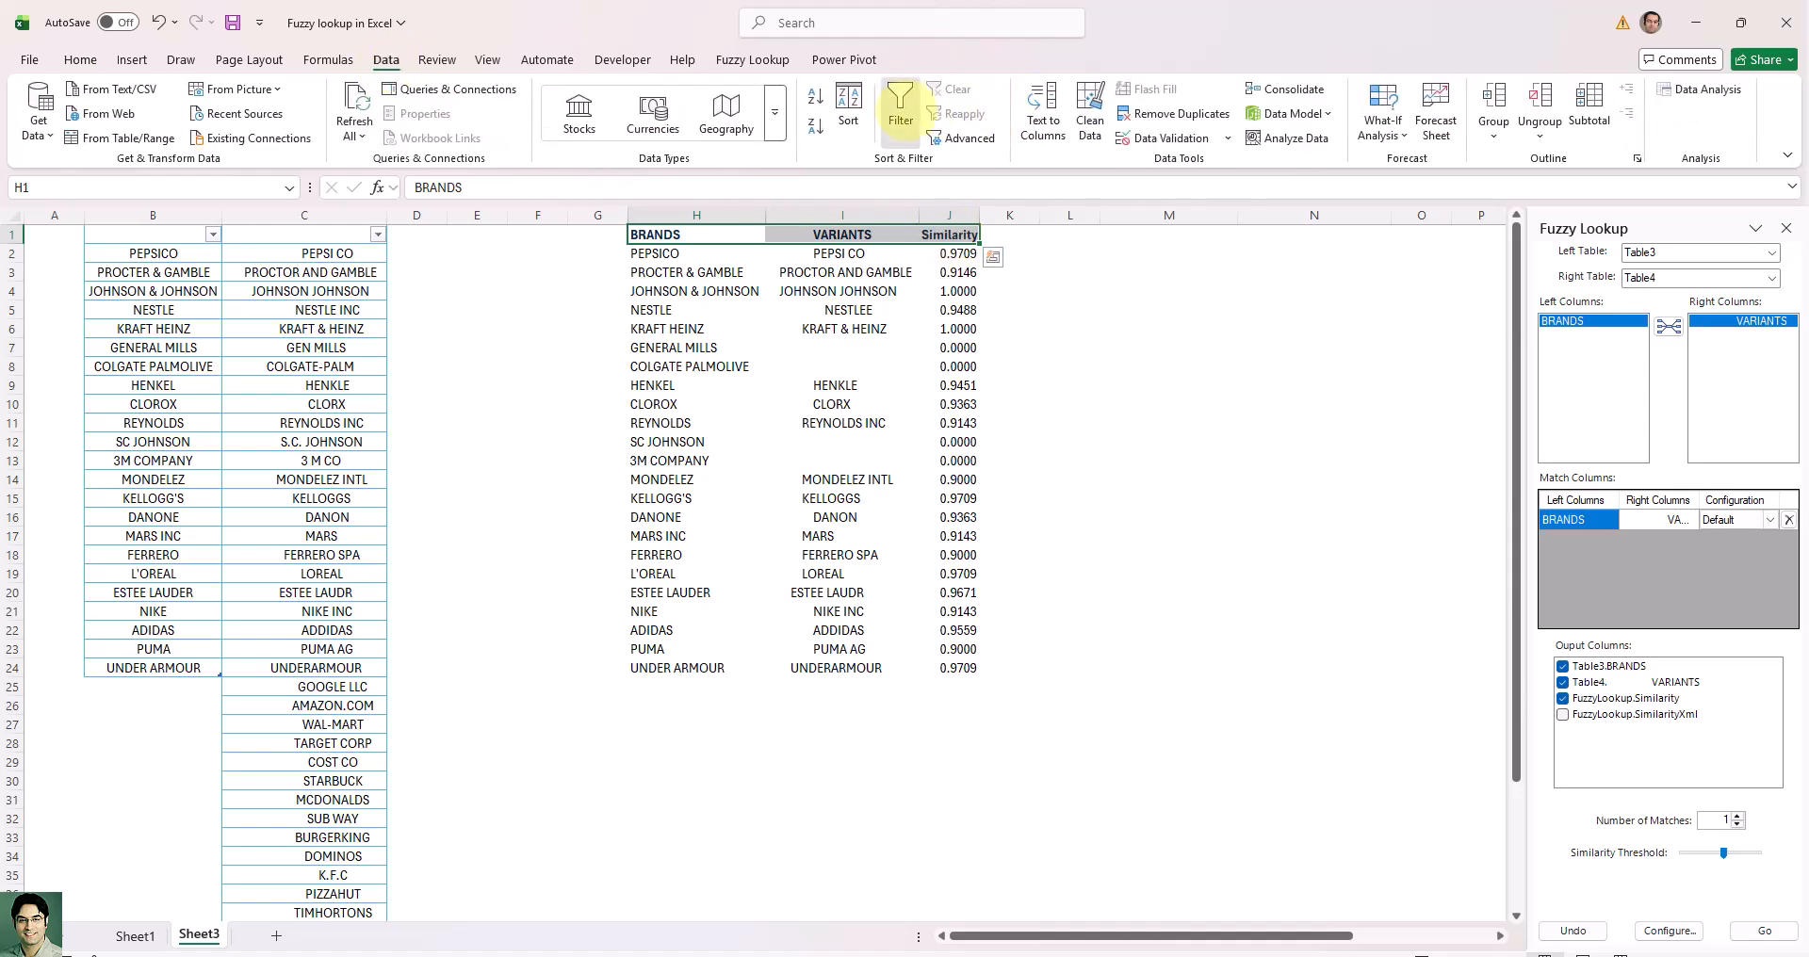
{"action": "left_click", "coordinate": [900, 108]}
{"action": "left_click", "coordinate": [970, 235]}
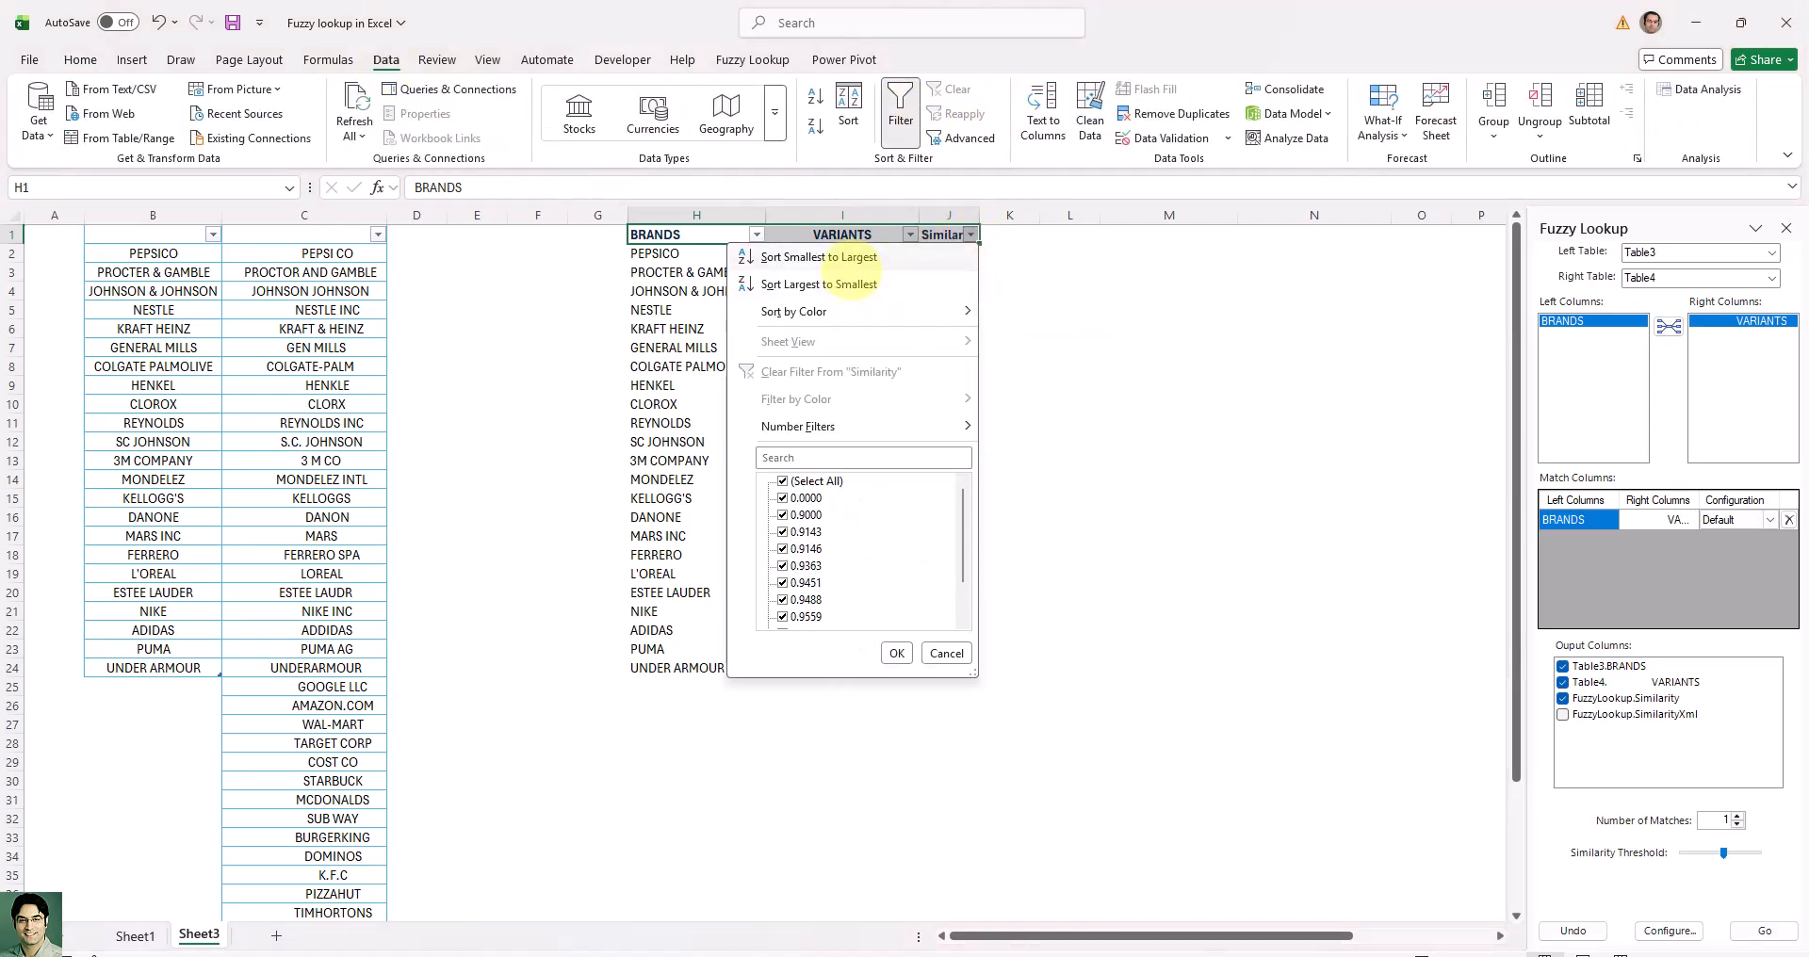
{"action": "left_click", "coordinate": [829, 282]}
{"action": "left_click", "coordinate": [841, 347]}
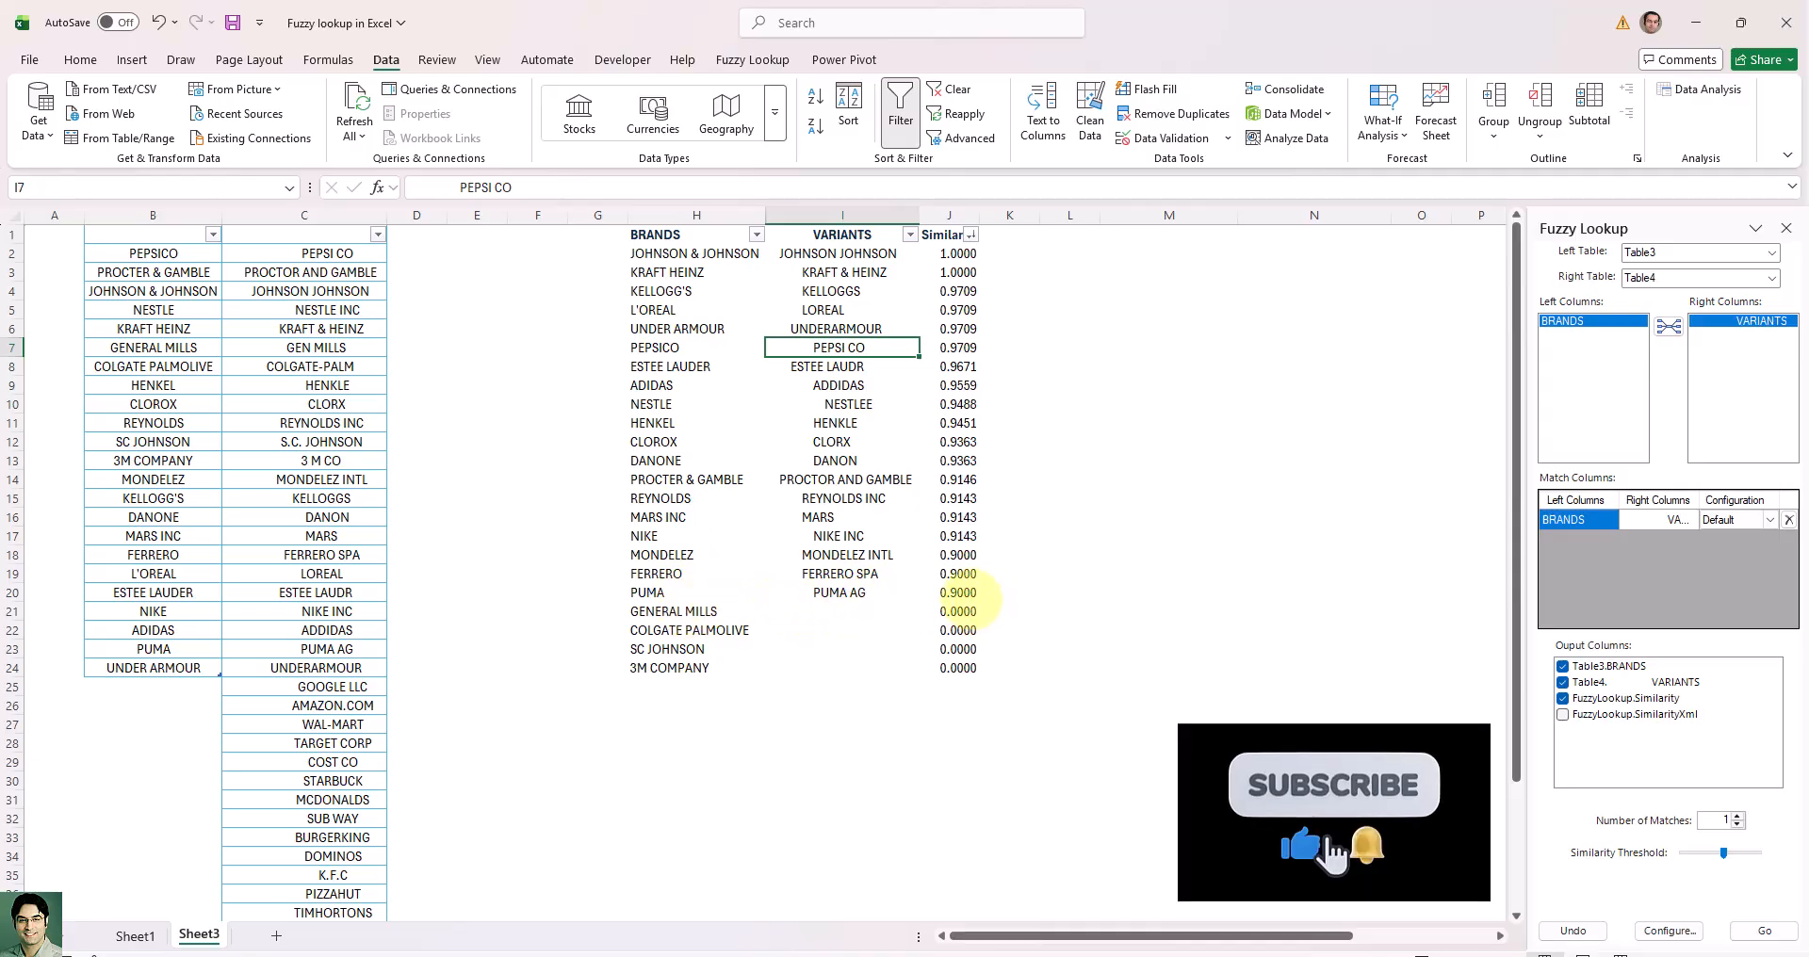
{"action": "left_click_drag", "start_coordinate": [673, 612], "coordinate": [958, 668]}
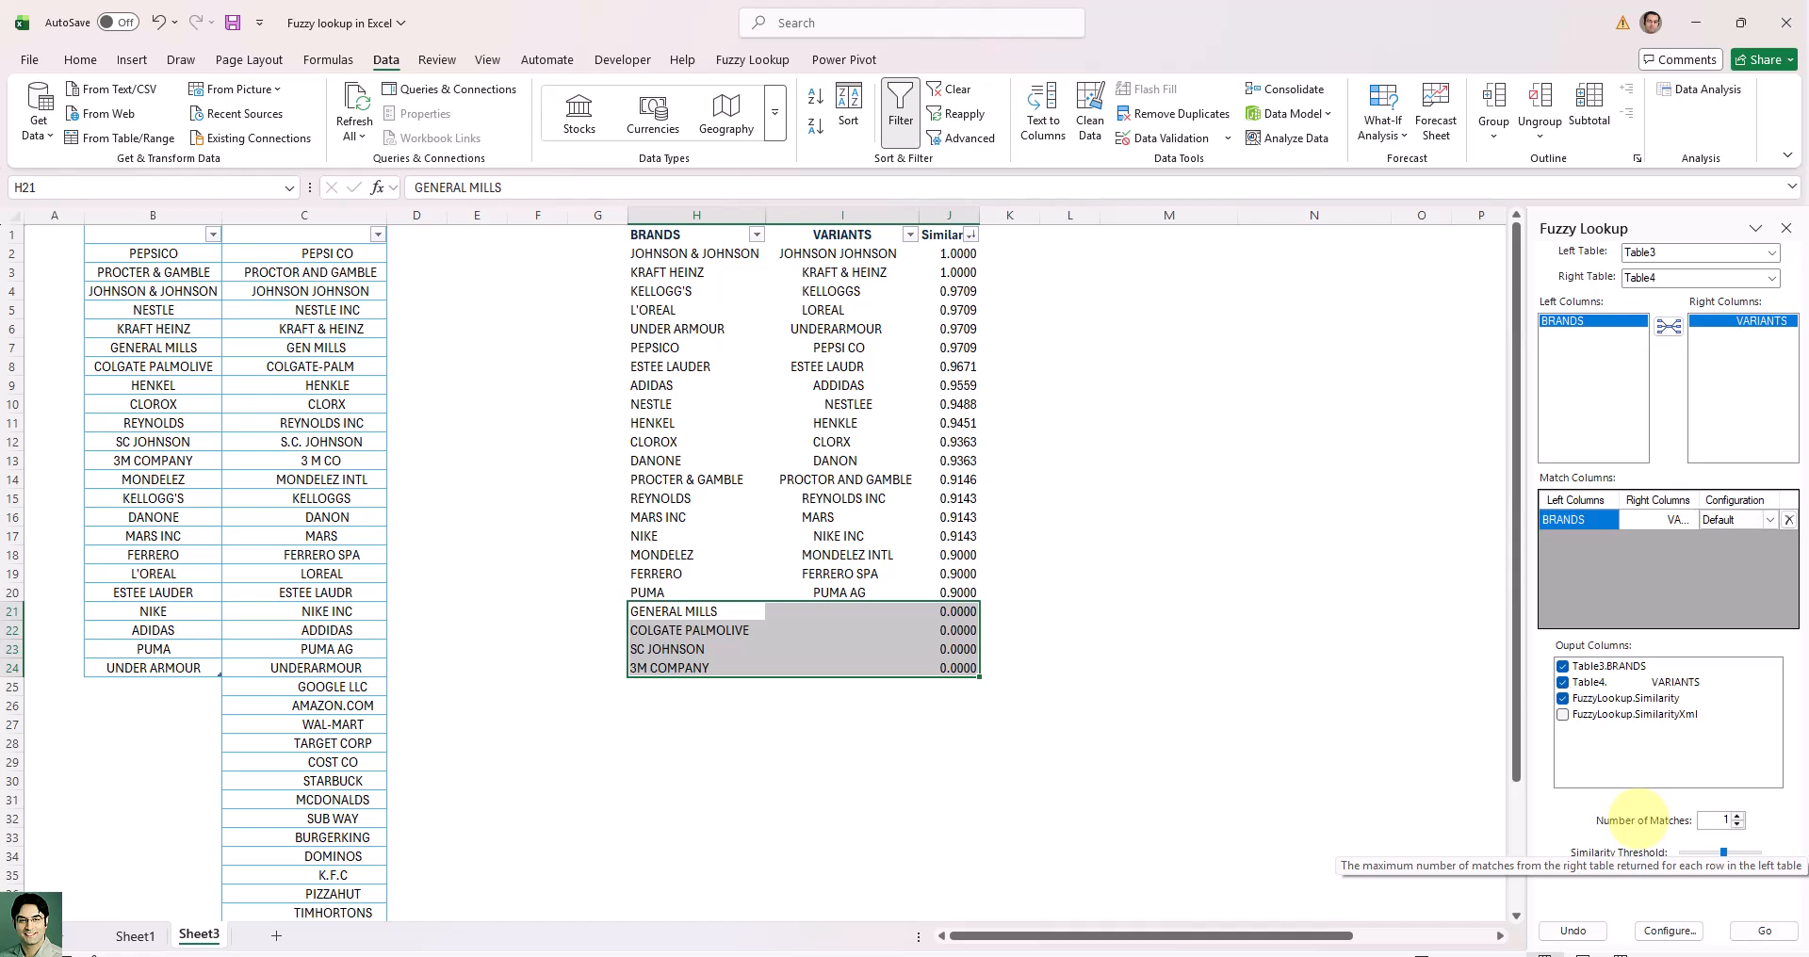
- Clear the contents of columns H to K to remove the fuzzy lookup results
{"action": "left_click", "coordinate": [1055, 539]}
{"action": "left_click_drag", "start_coordinate": [688, 216], "coordinate": [1001, 216]}
{"action": "right_click", "coordinate": [843, 366]}
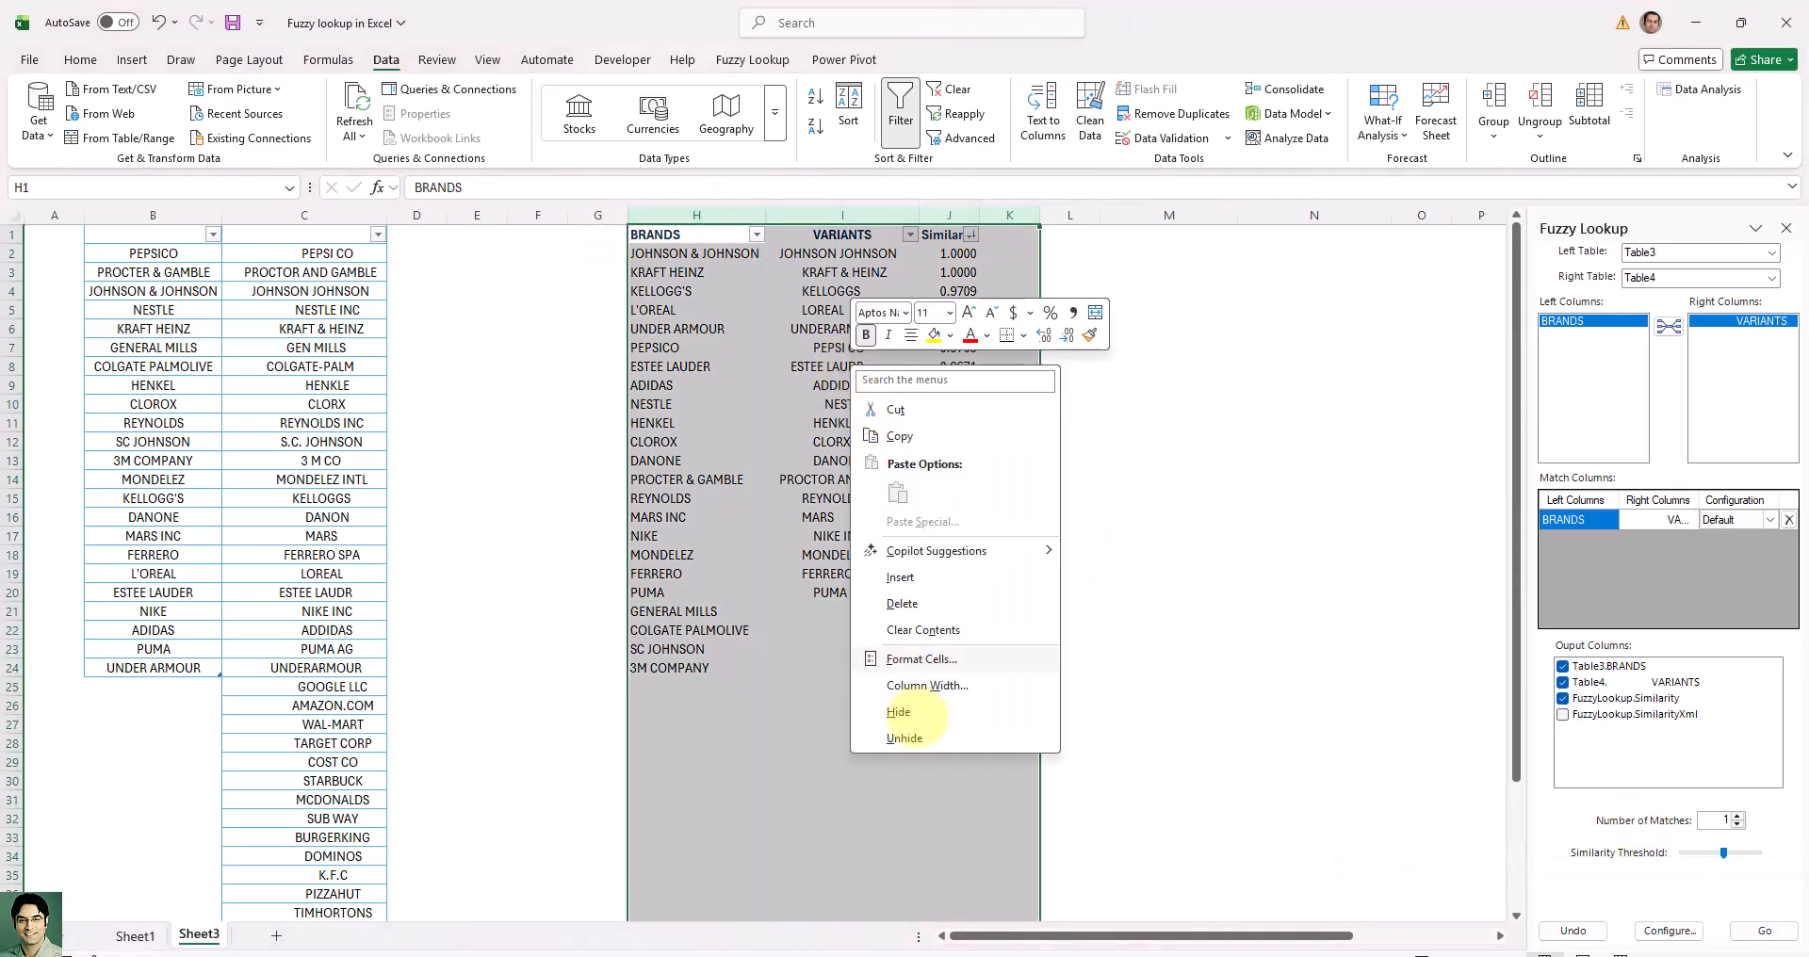
{"action": "left_click", "coordinate": [998, 631]}
{"action": "left_click", "coordinate": [1134, 706]}
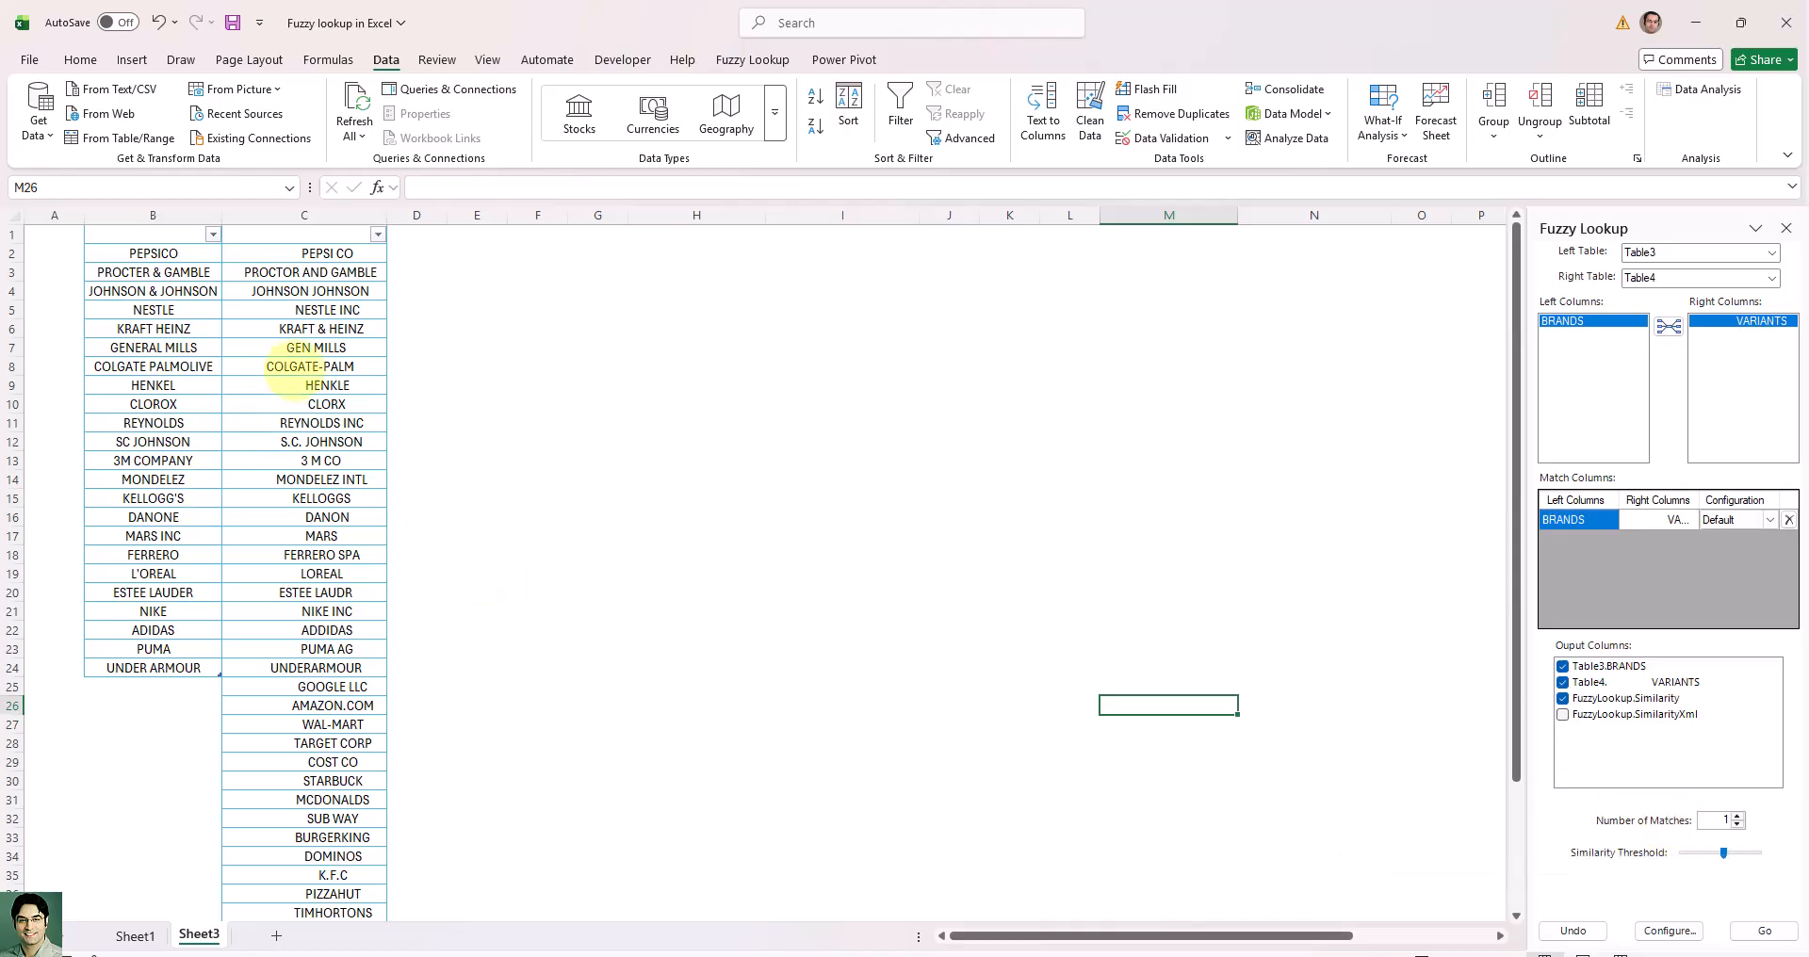
- Review the source lists of variants in column C and brands in column B
{"action": "left_click", "coordinate": [283, 365]}
{"action": "left_click", "coordinate": [304, 215]}
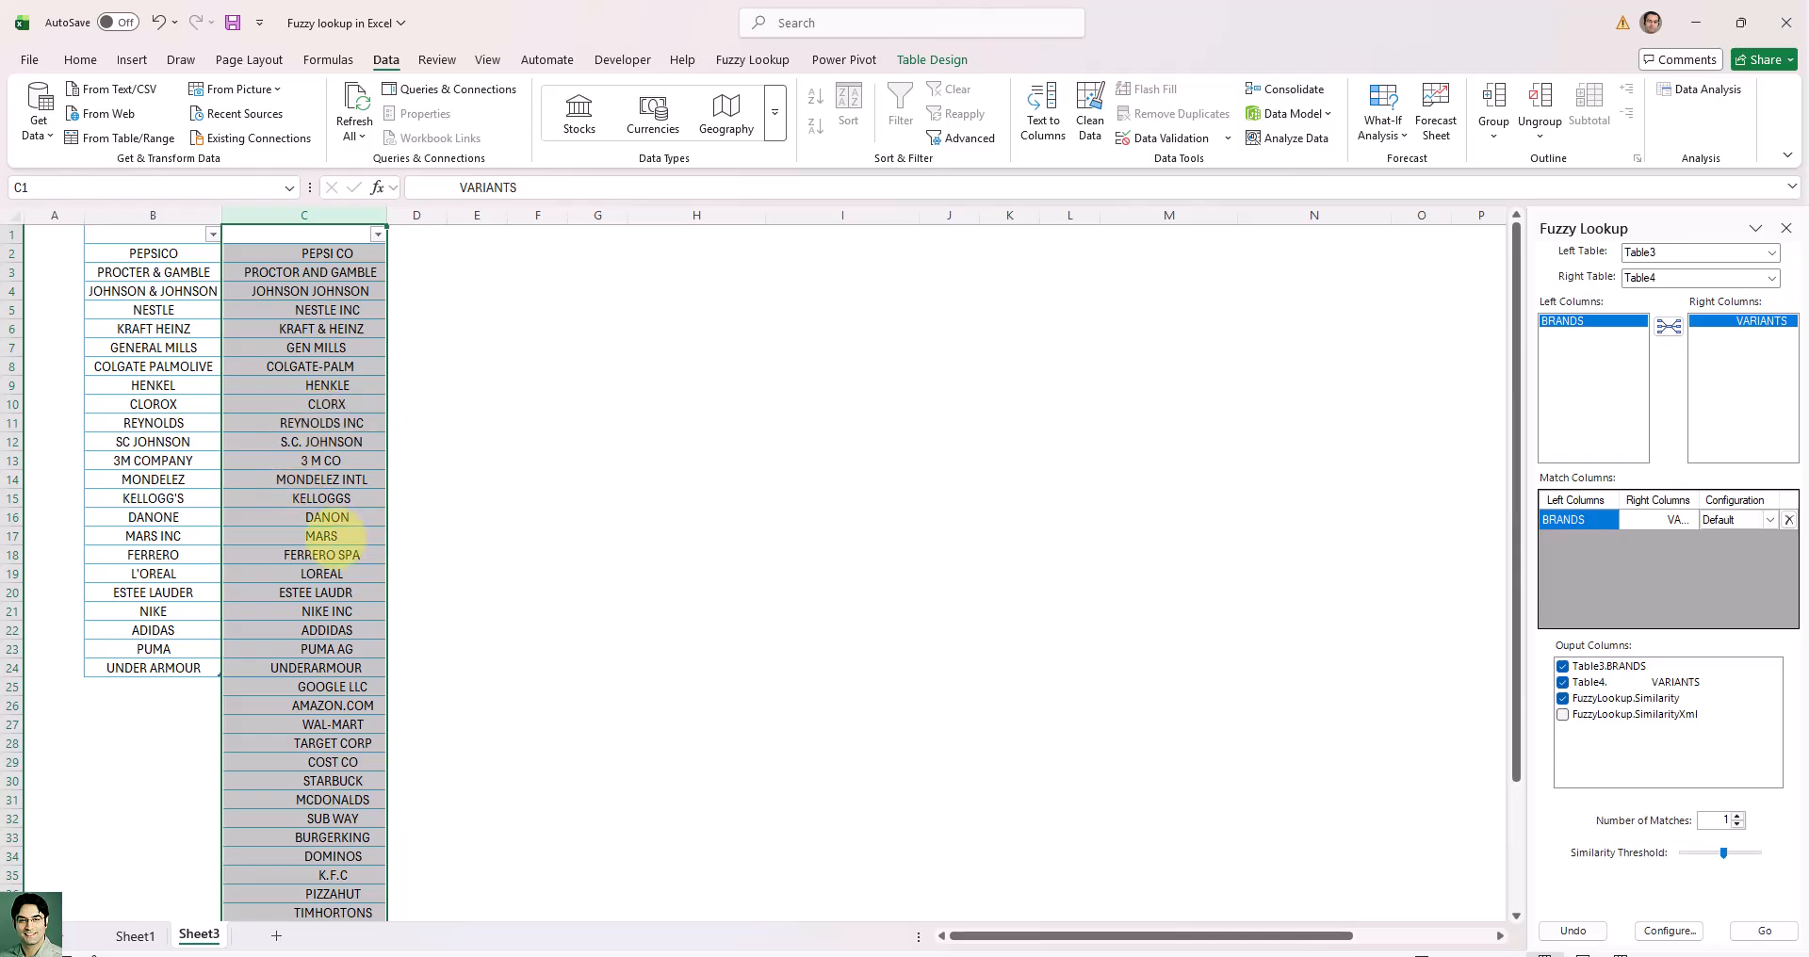
{"action": "scroll", "coordinate": [335, 528], "scroll_direction": "down", "scroll_amount": 7}
{"action": "scroll", "coordinate": [325, 528], "scroll_direction": "up", "scroll_amount": 7}
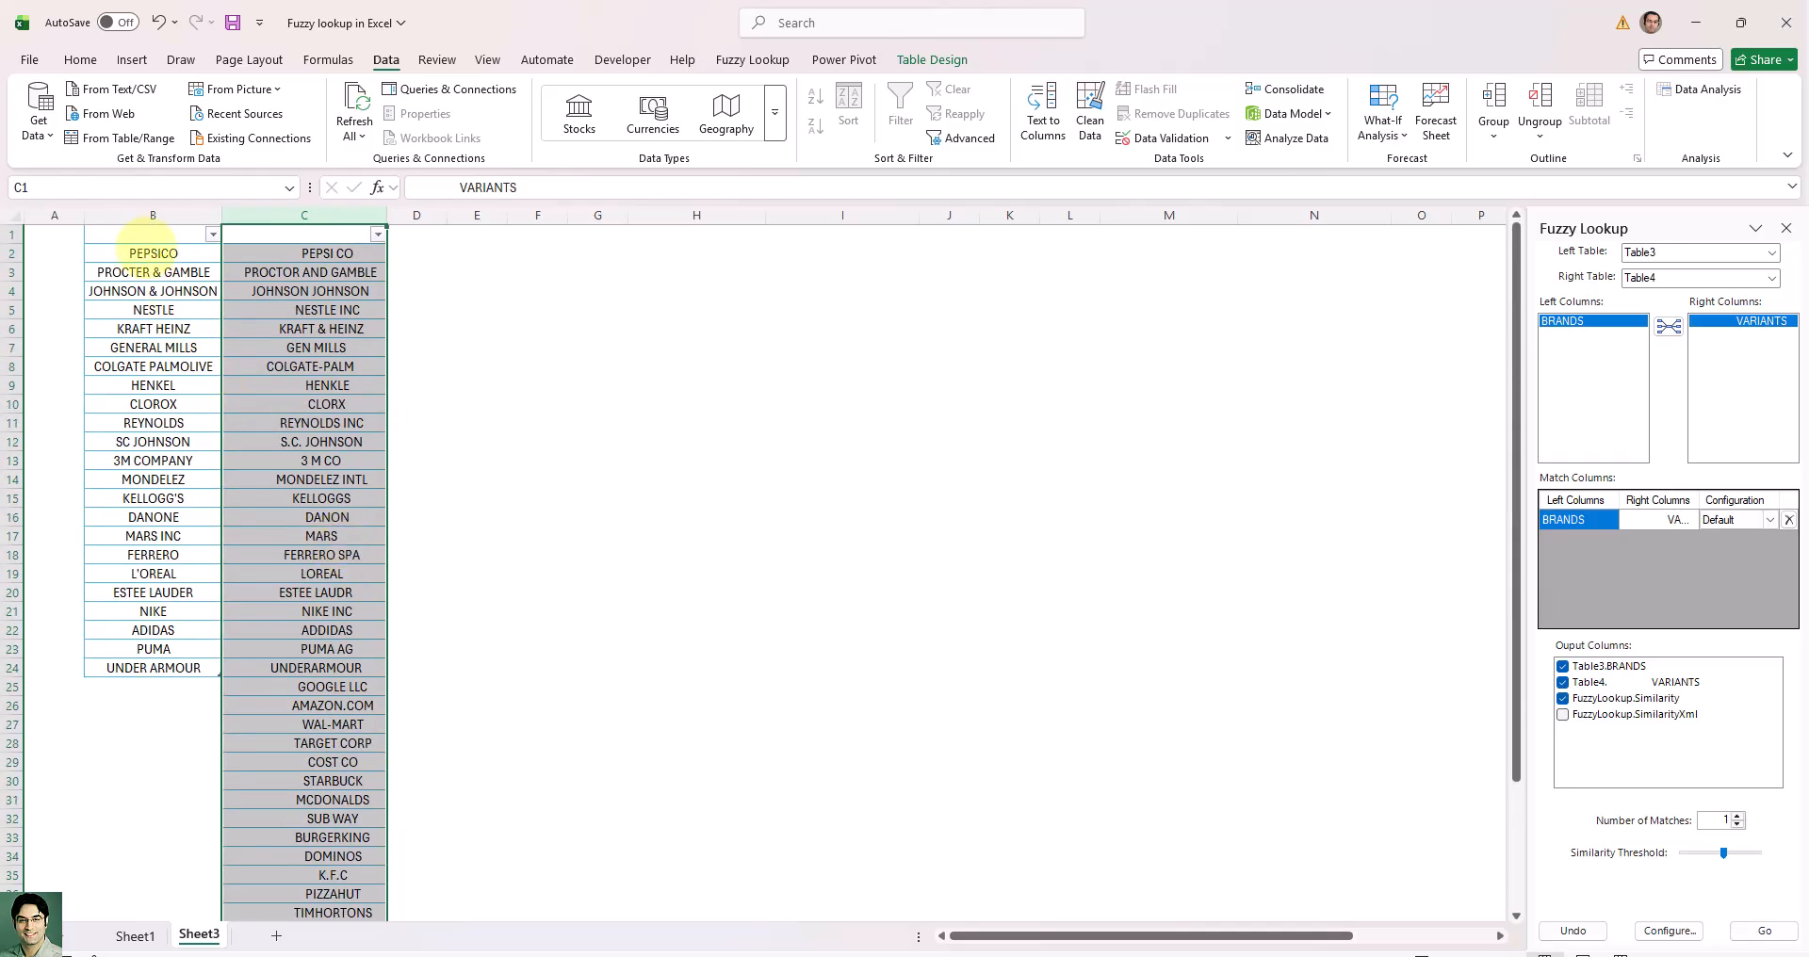
{"action": "left_click", "coordinate": [154, 215]}
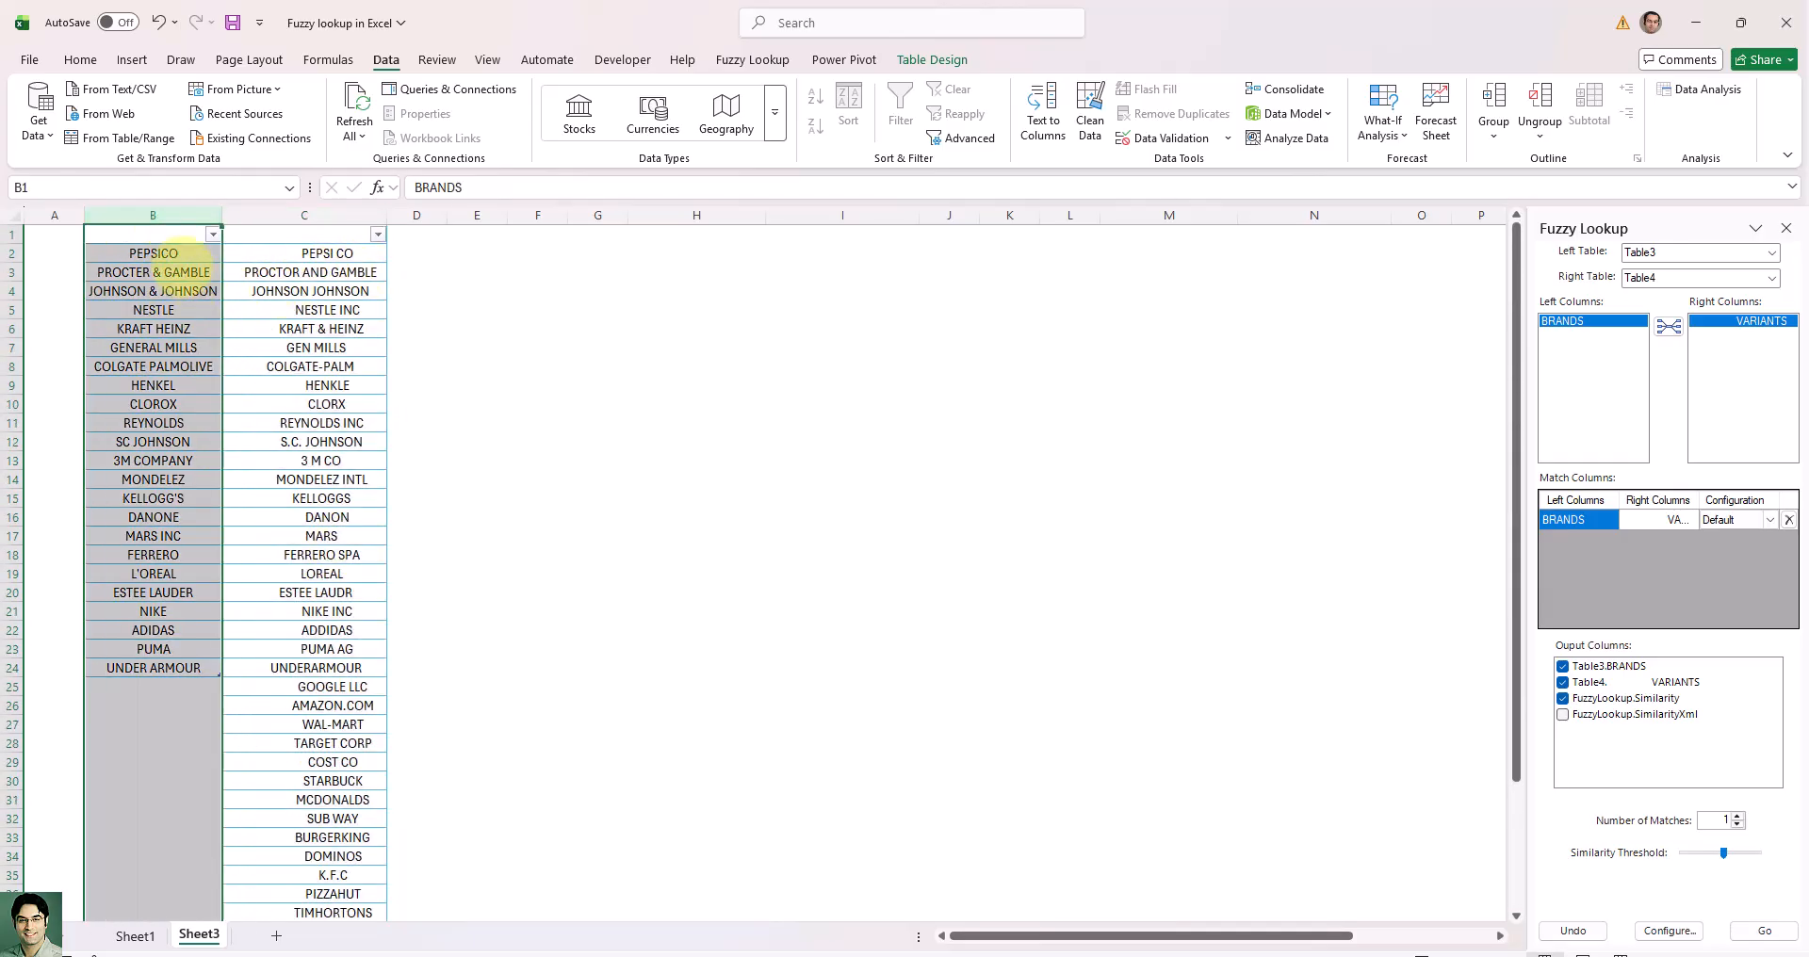
{"action": "left_click", "coordinate": [154, 253]}
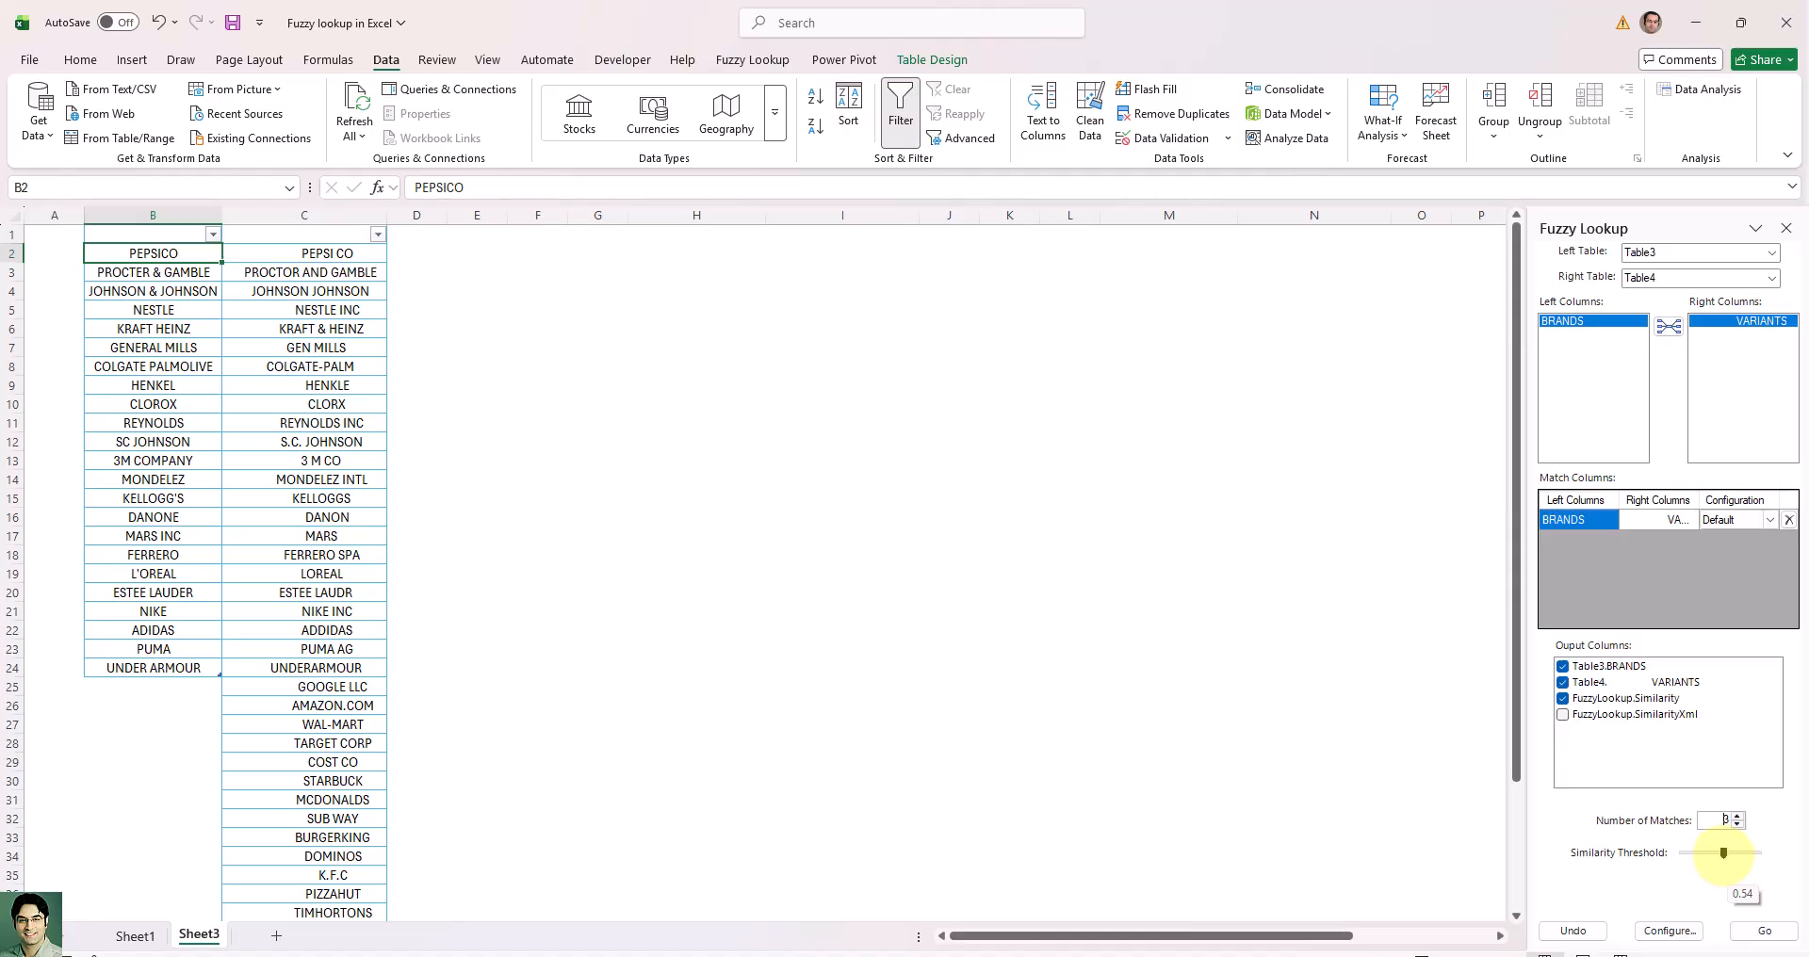
- Set the number of matches to 3 and run the fuzzy lookup with its output starting at cell H1
{"action": "left_click", "coordinate": [718, 239]}
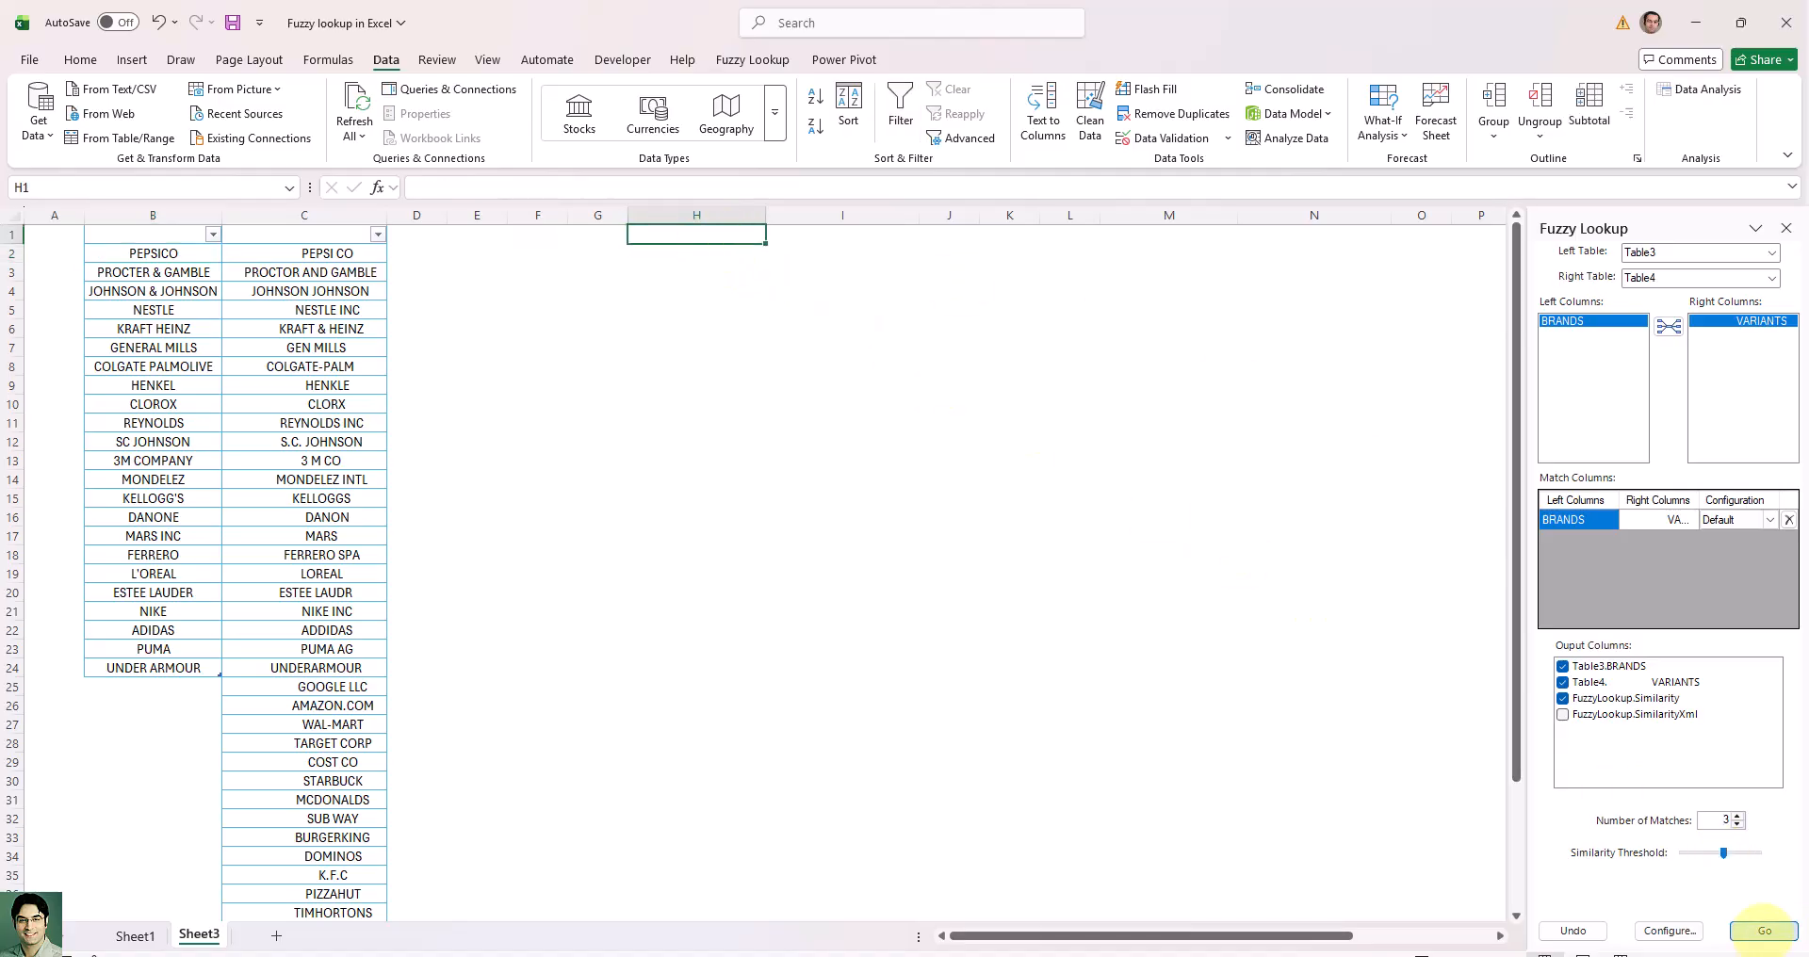
{"action": "left_click", "coordinate": [1762, 929]}
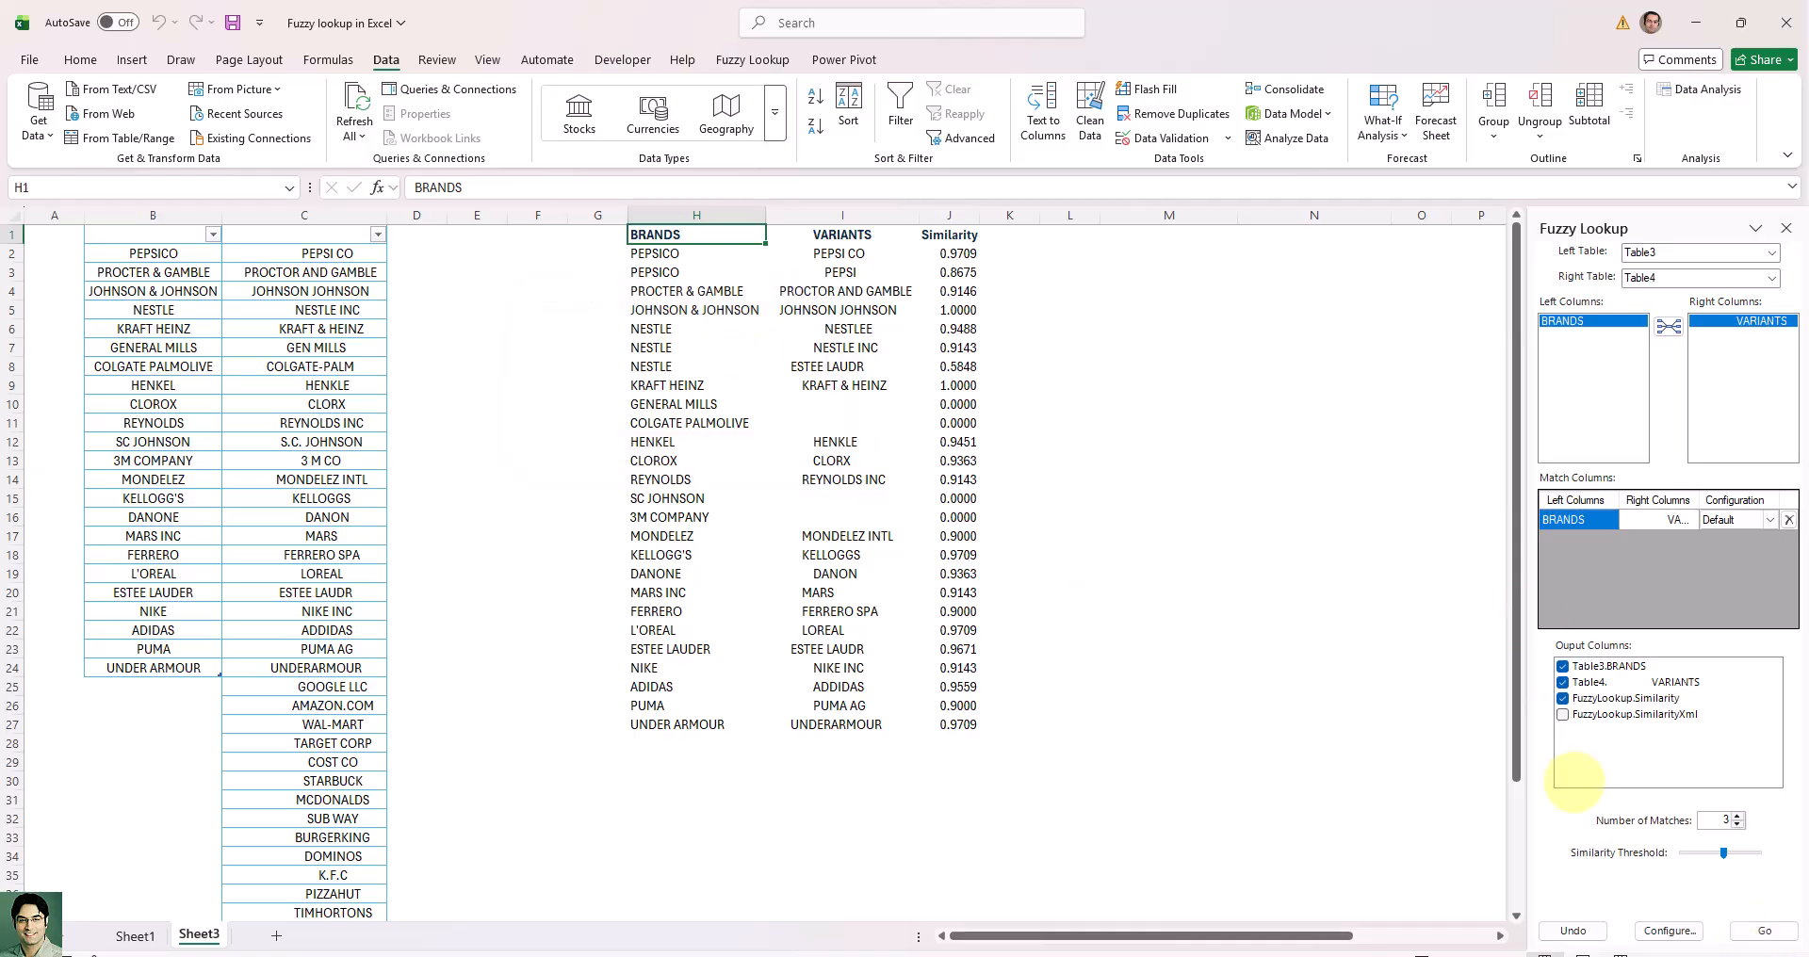
{"action": "mouse_move", "coordinate": [1621, 819]}
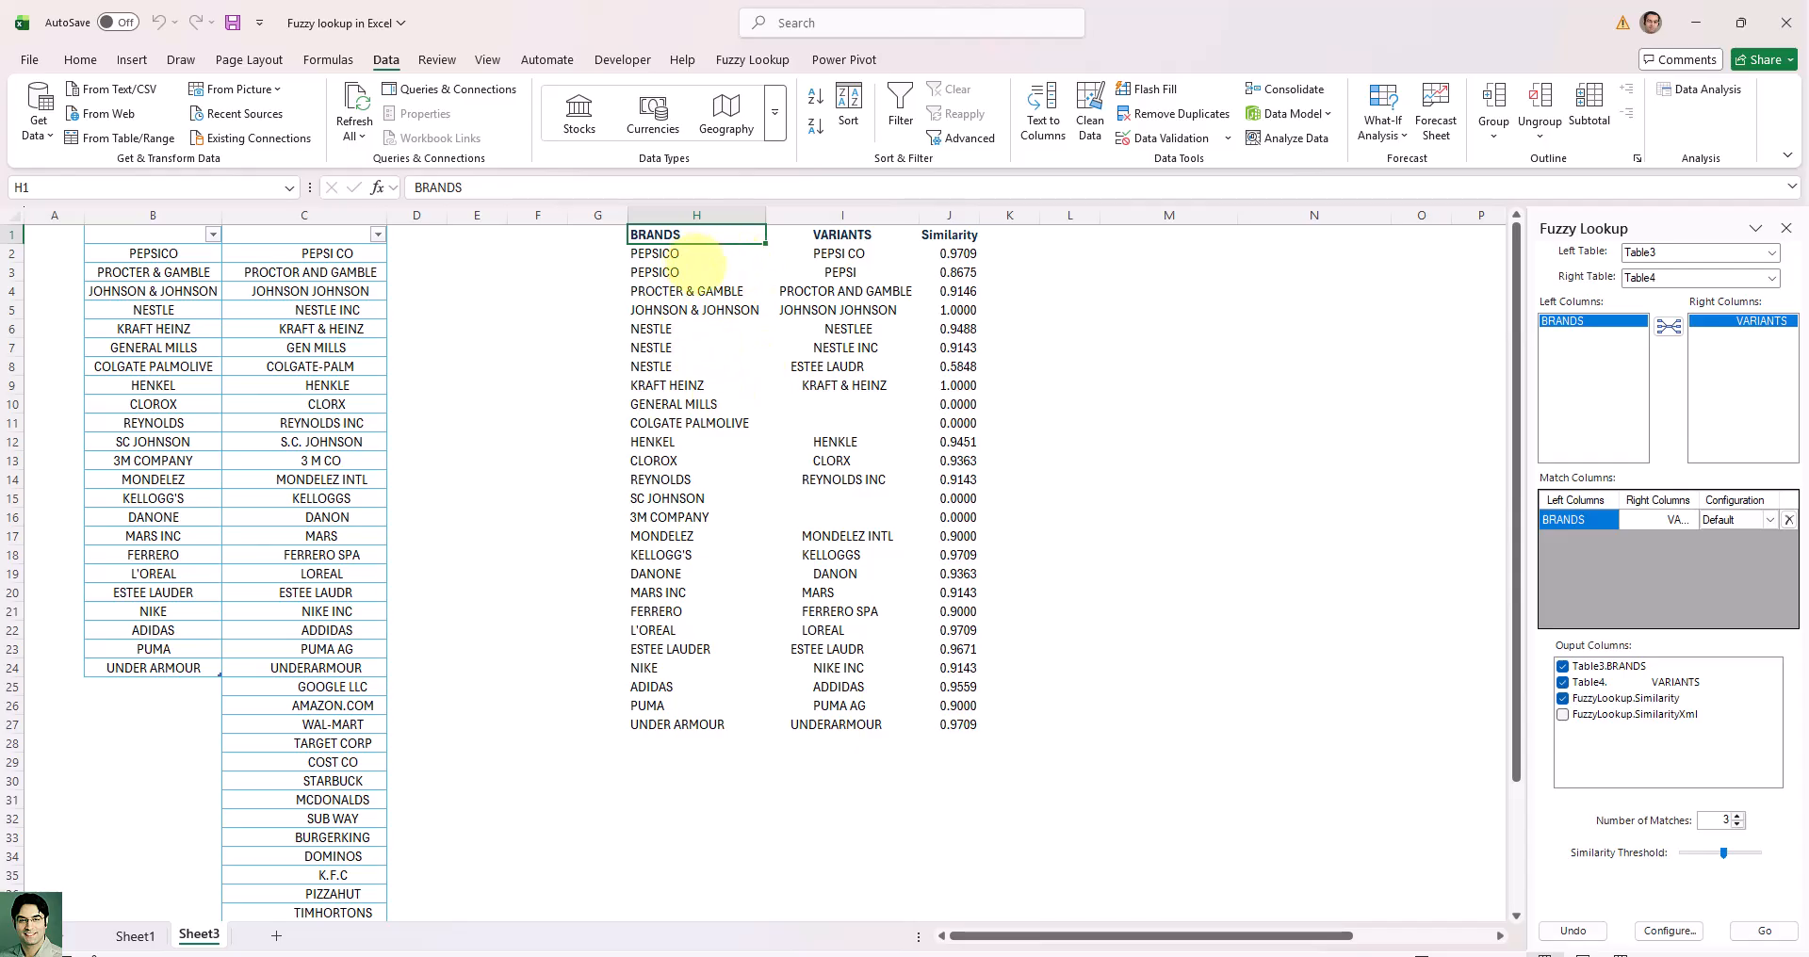
- Examine the multiple variants returned for PEPSICO and NESTLE and their similarity scores, including the ESTEE LAUDR match
{"action": "left_click", "coordinate": [695, 254]}
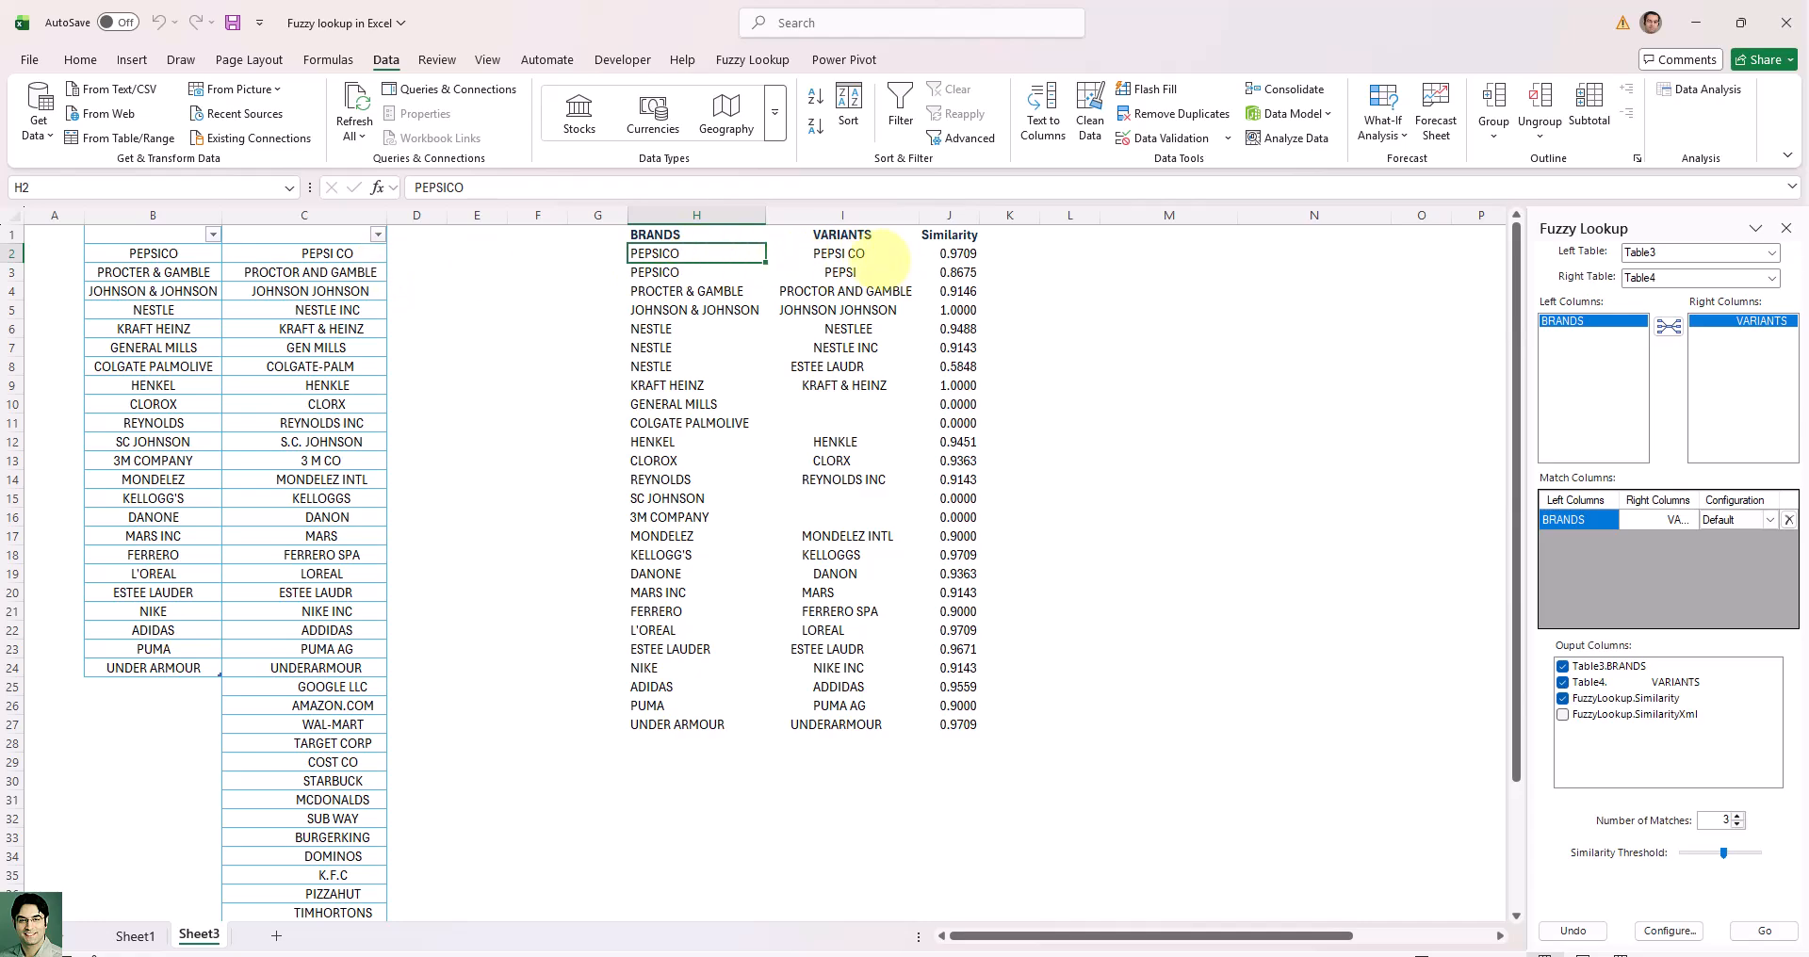
{"action": "left_click", "coordinate": [834, 273]}
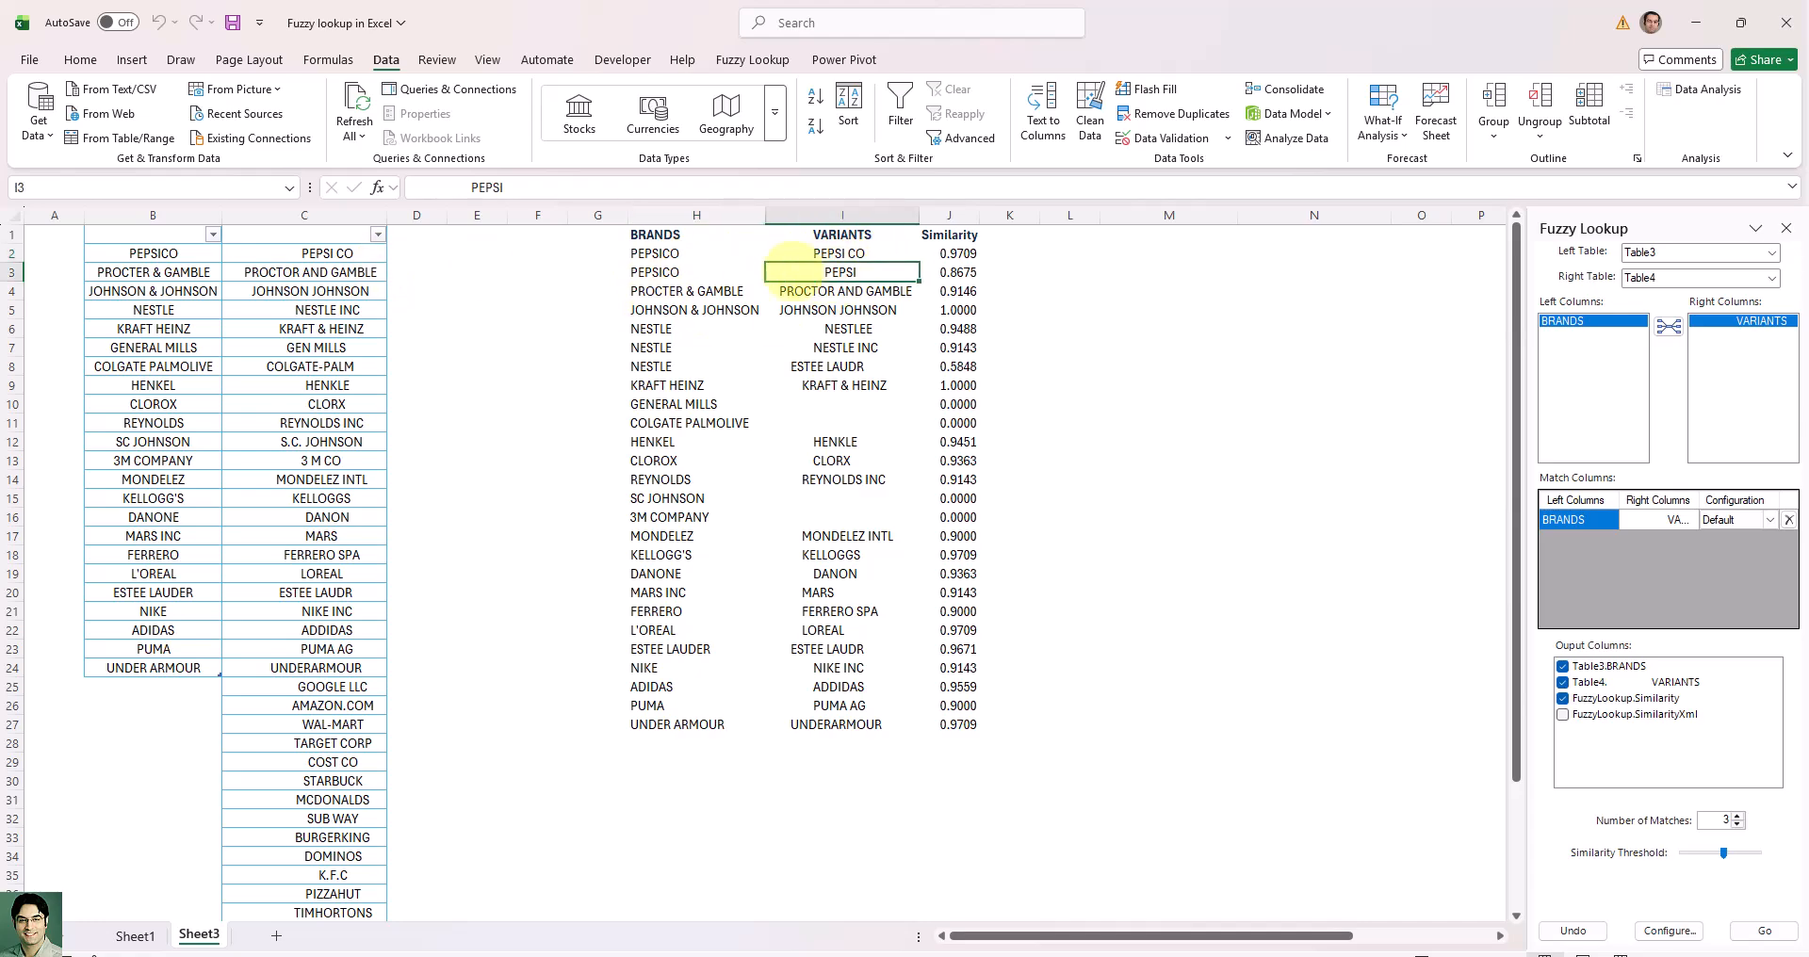
{"action": "left_click_drag", "start_coordinate": [660, 253], "coordinate": [956, 265]}
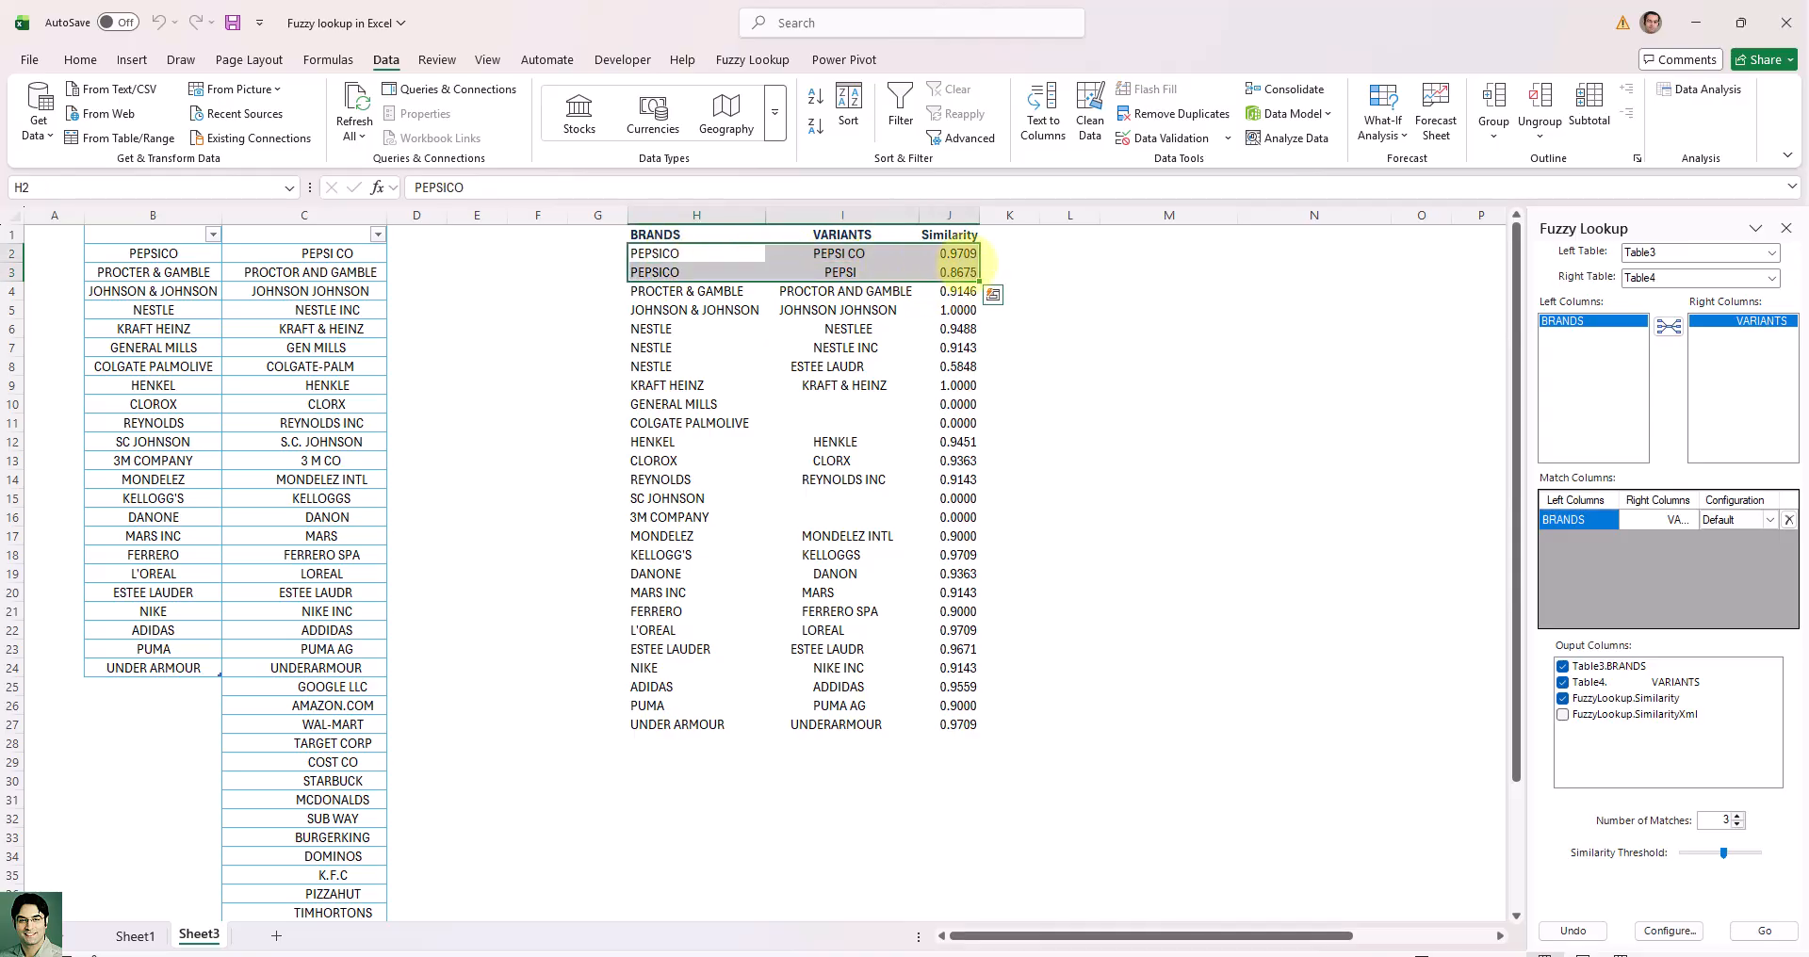
{"action": "left_click", "coordinate": [740, 347]}
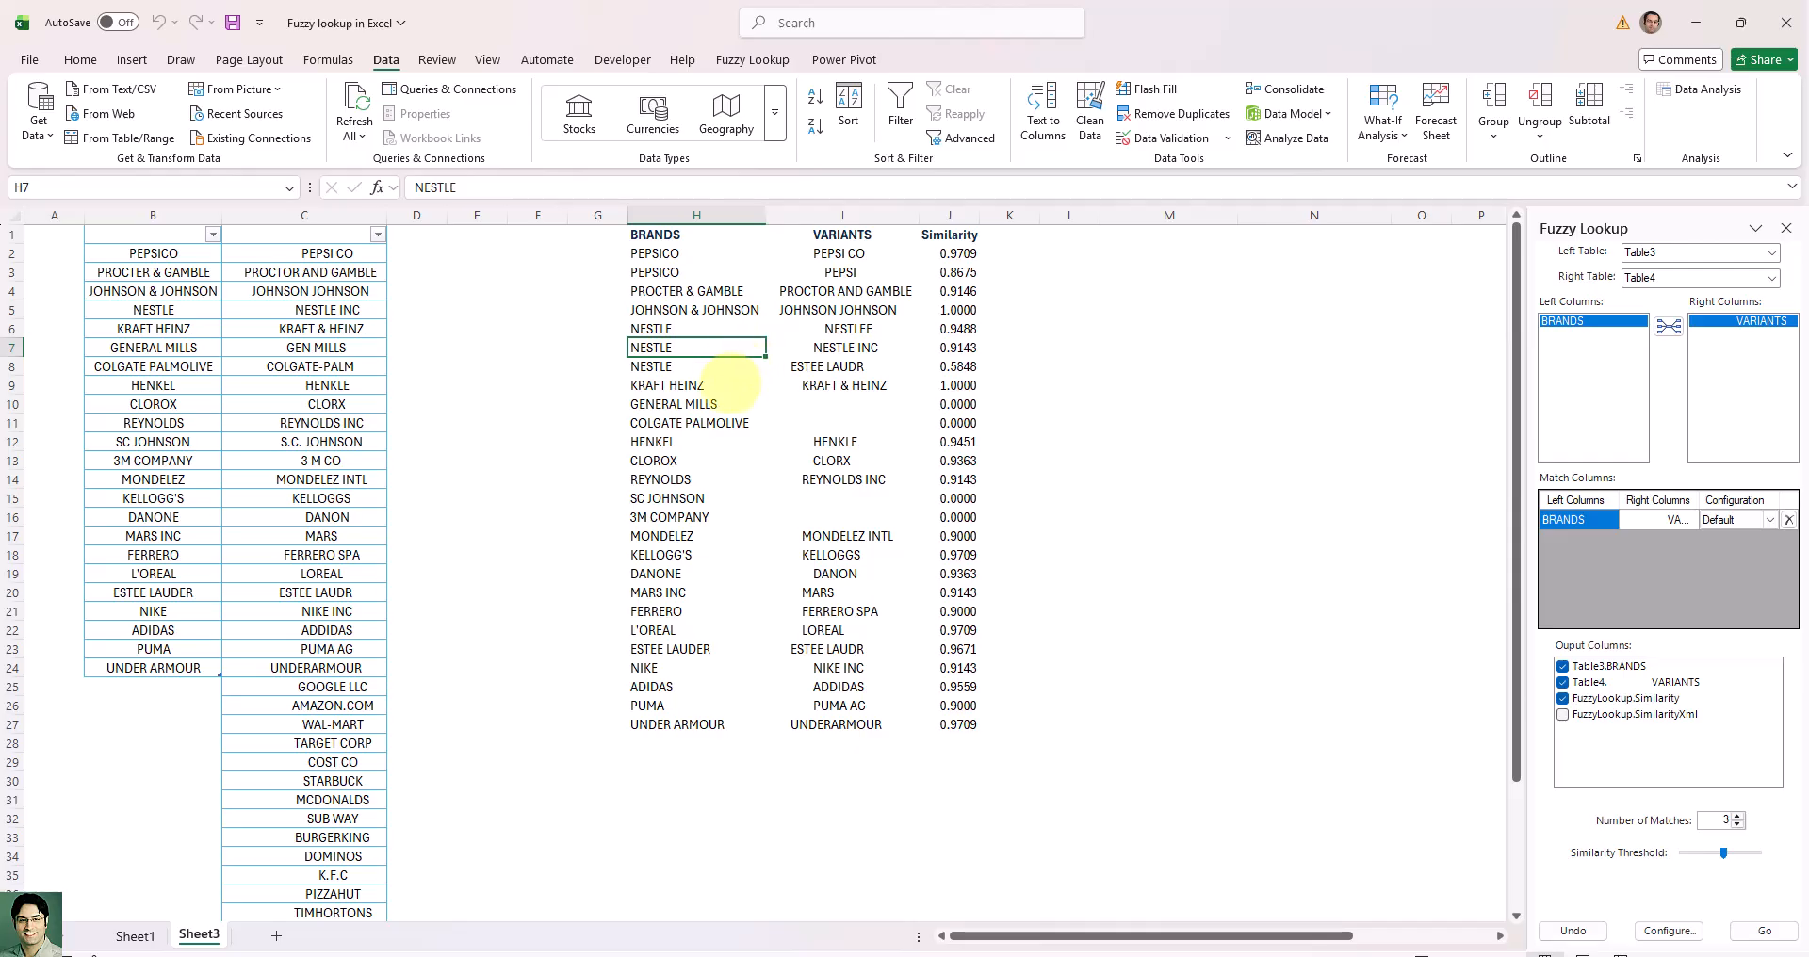
{"action": "left_click", "coordinate": [692, 328]}
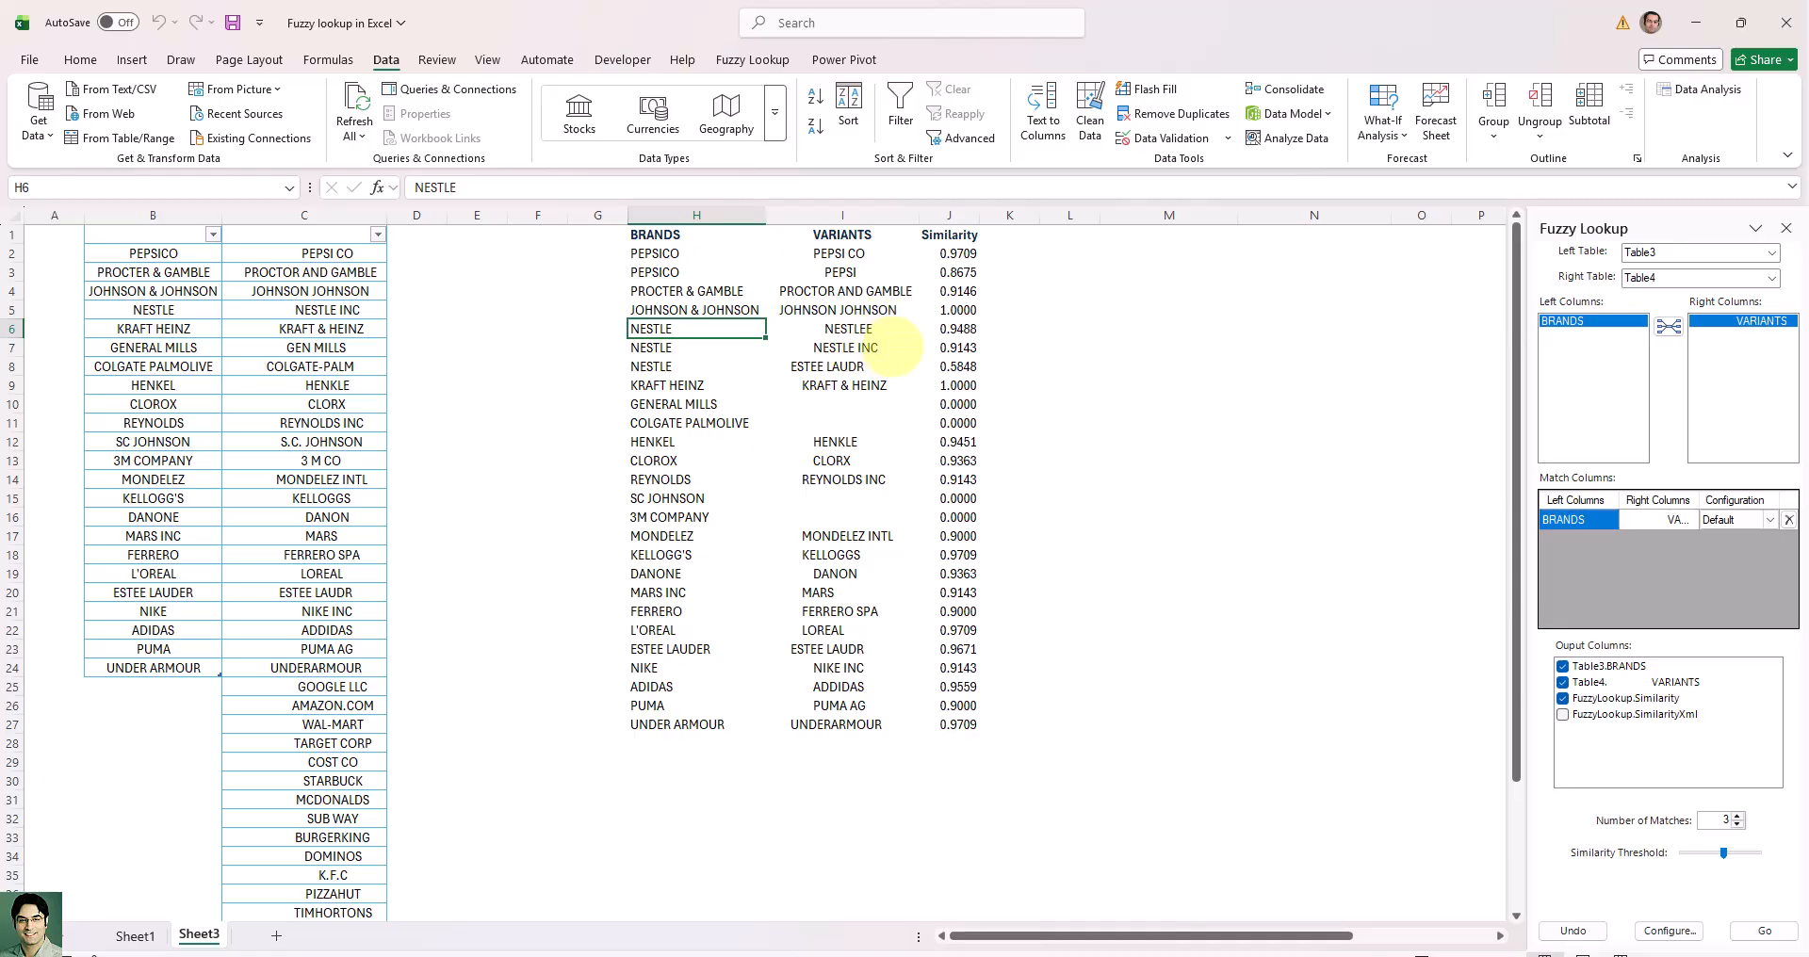
{"action": "left_click", "coordinate": [871, 368]}
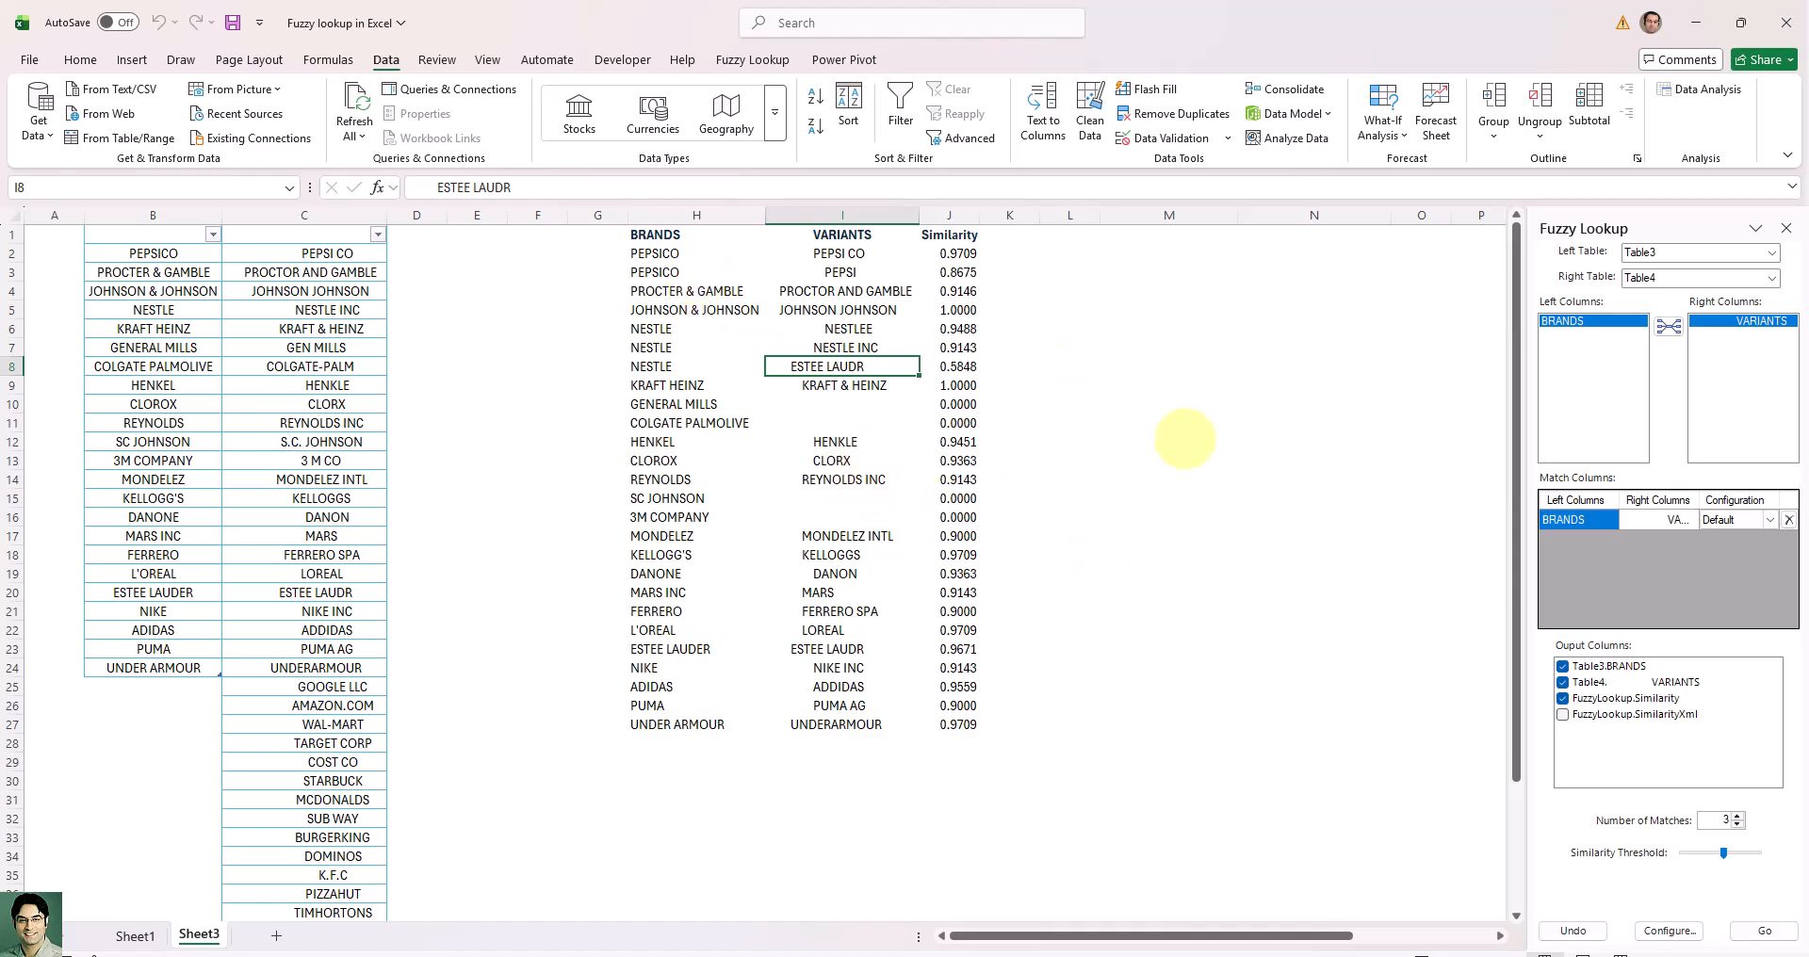
{"action": "left_click", "coordinate": [704, 310]}
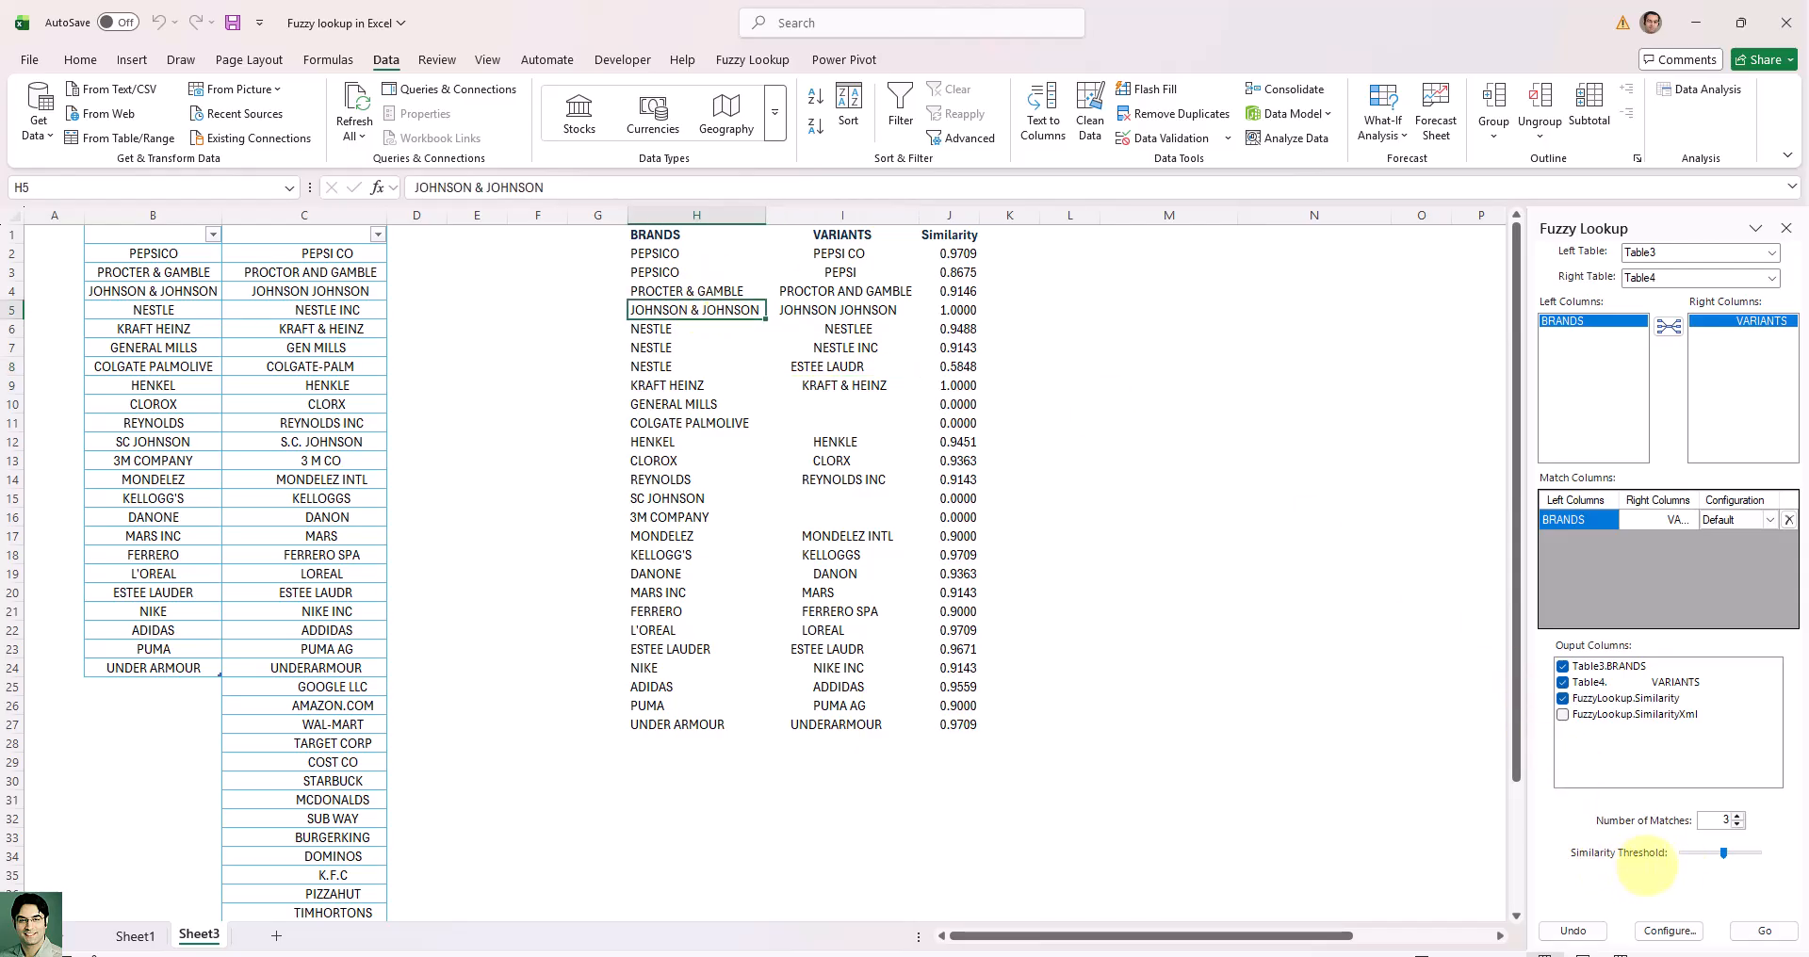
{"action": "left_click", "coordinate": [833, 386]}
- Clear the contents of columns H to J to remove the three-match lookup results
{"action": "left_click_drag", "start_coordinate": [697, 215], "coordinate": [949, 215]}
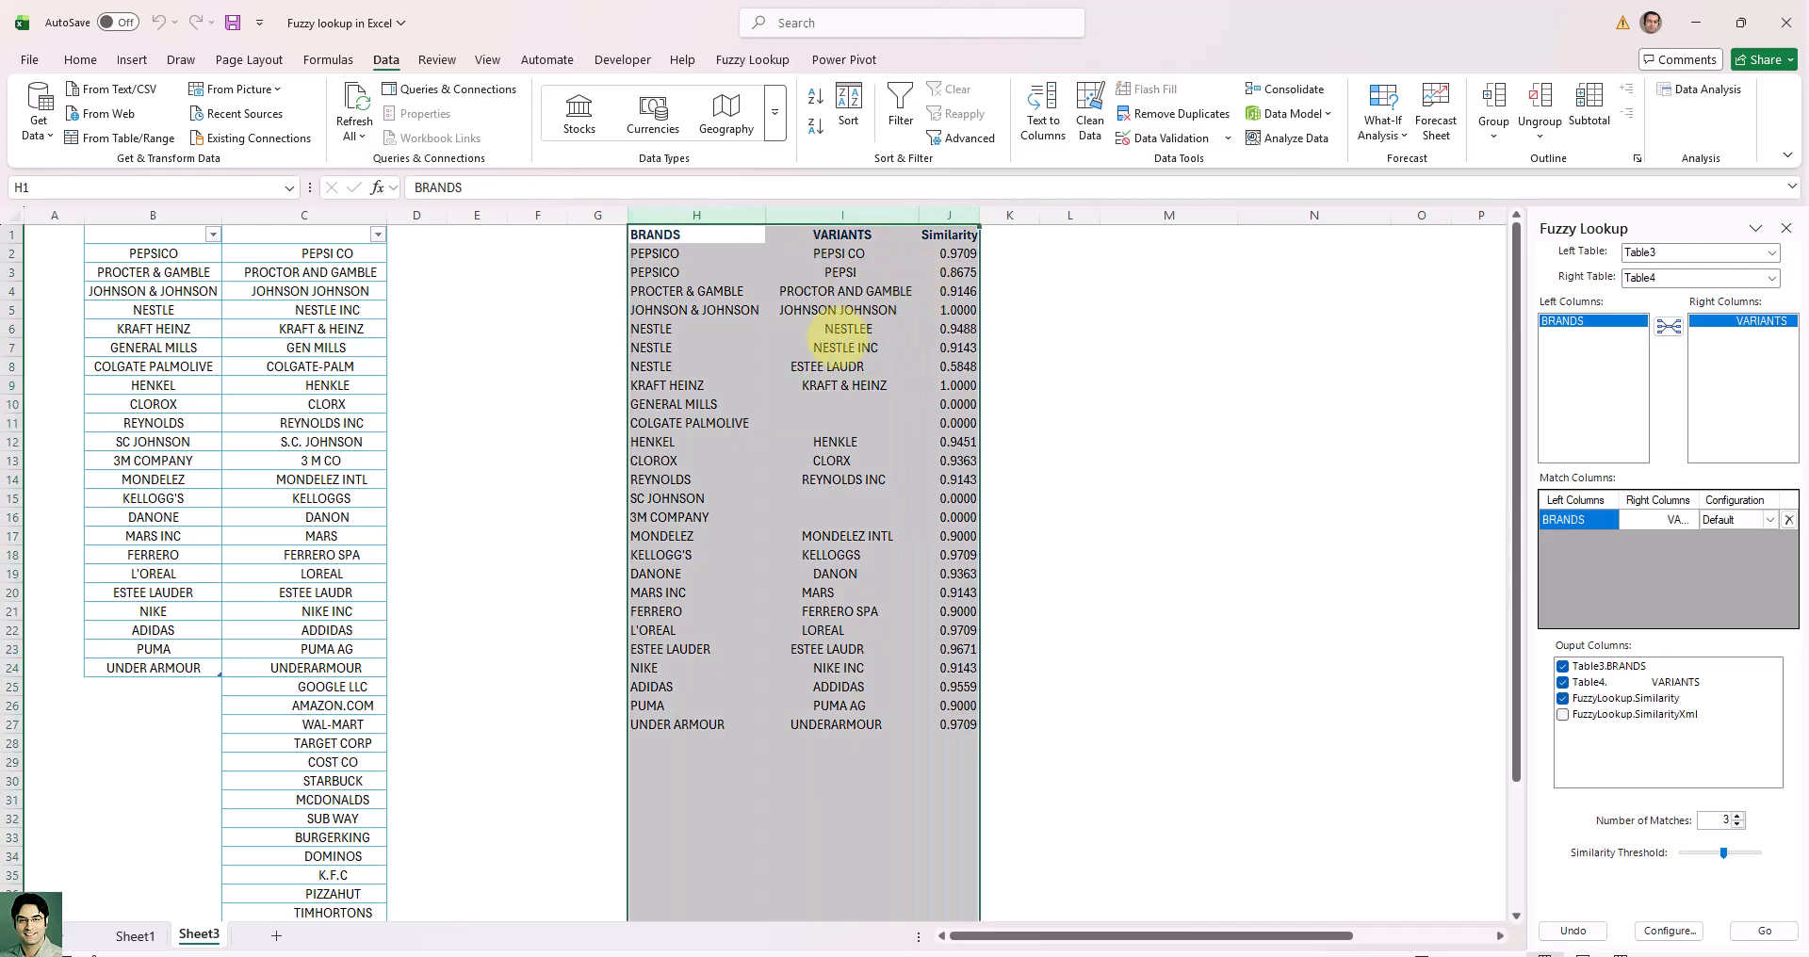
{"action": "right_click", "coordinate": [865, 367]}
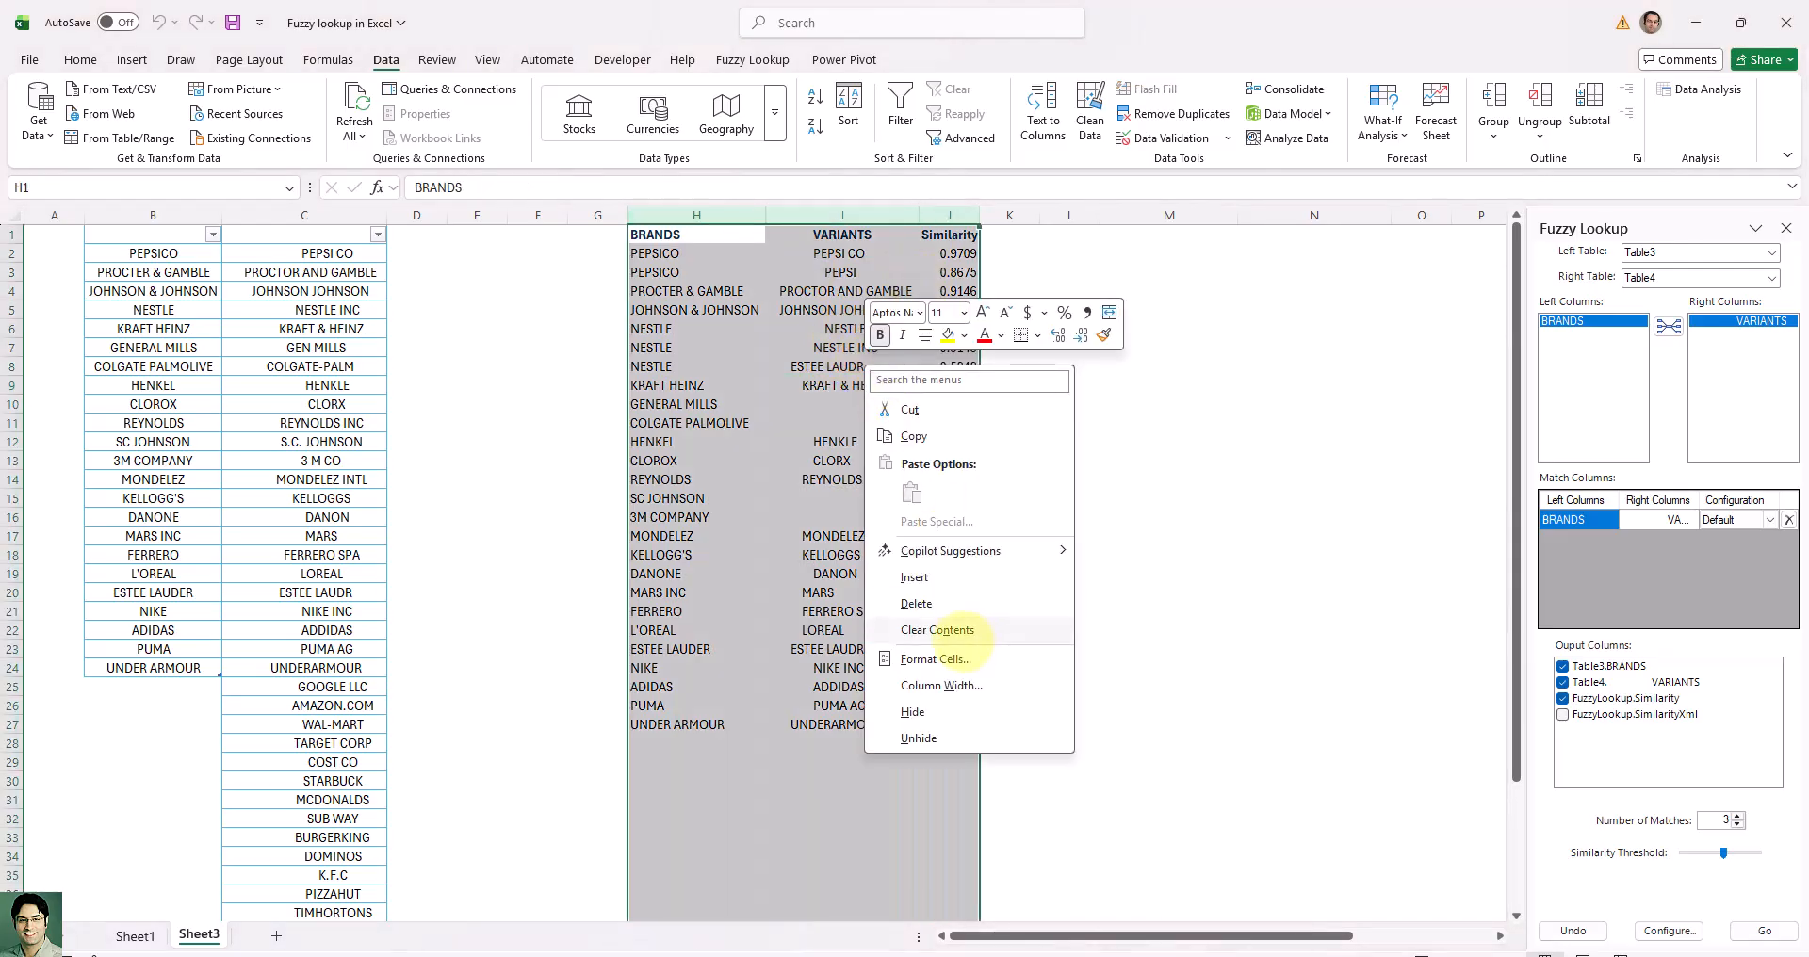
{"action": "left_click", "coordinate": [937, 629]}
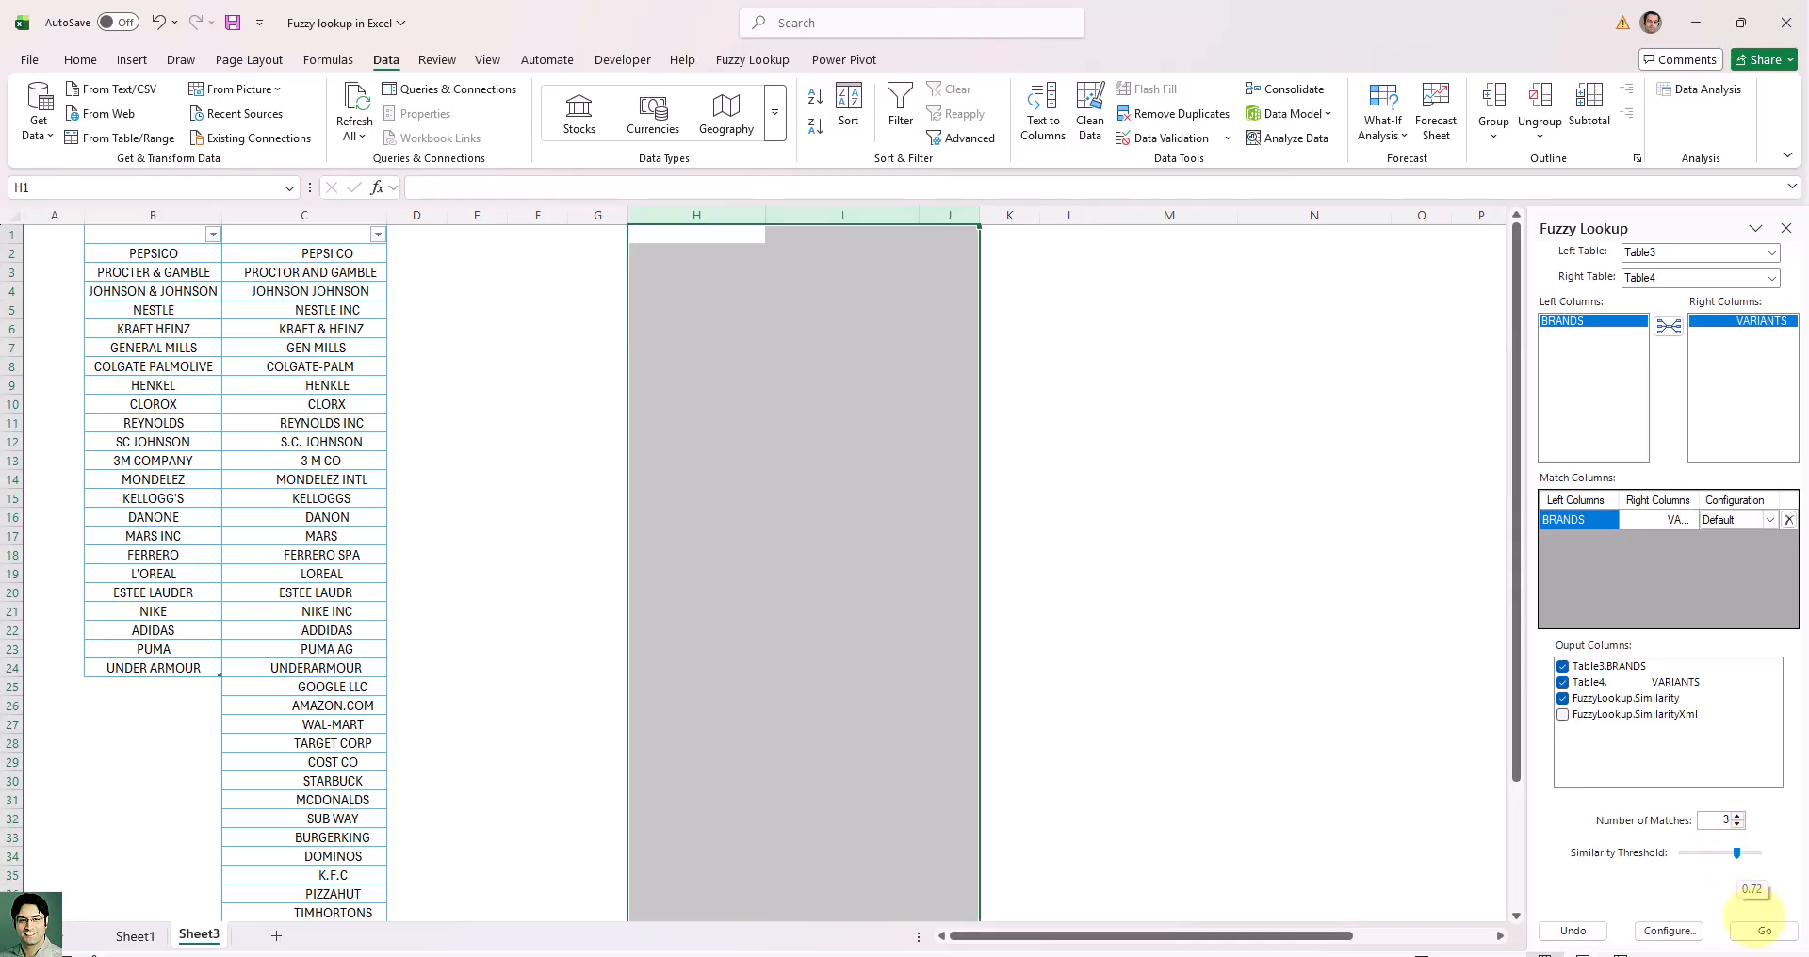
- Run the fuzzy lookup into cell H1 with the similarity threshold raised to 0.72 and check the NESTLE matches
{"action": "left_click", "coordinate": [697, 236]}
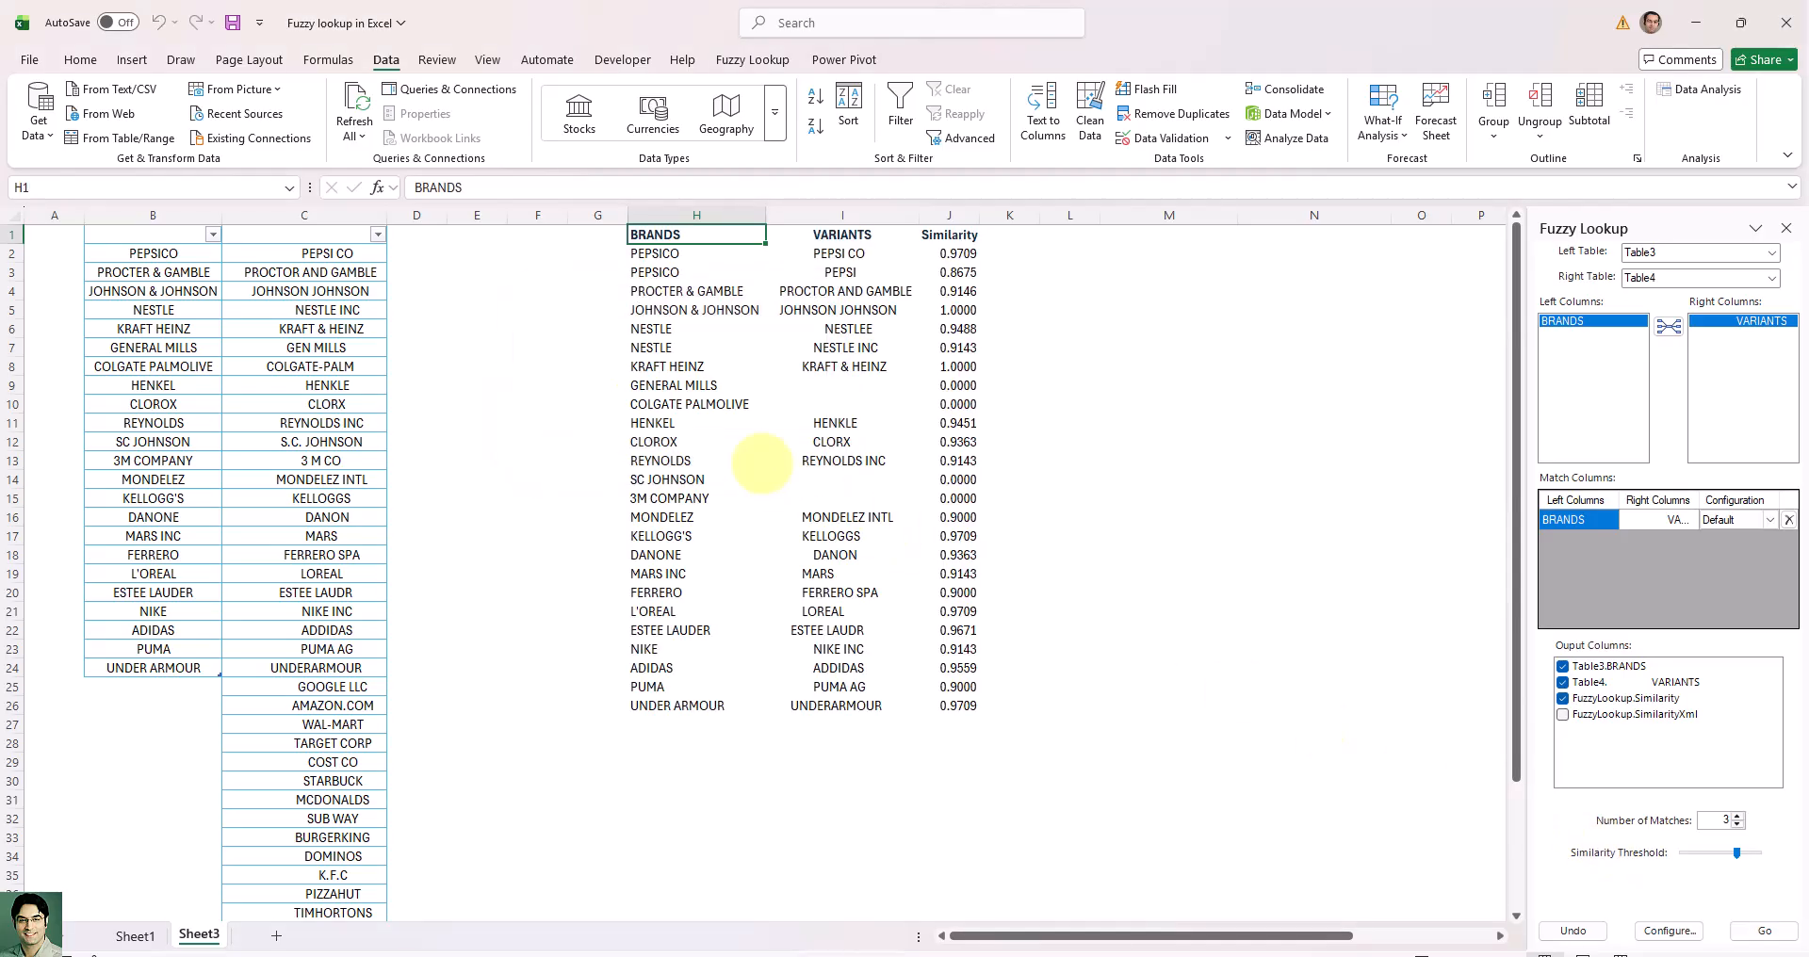
{"action": "left_click", "coordinate": [750, 389]}
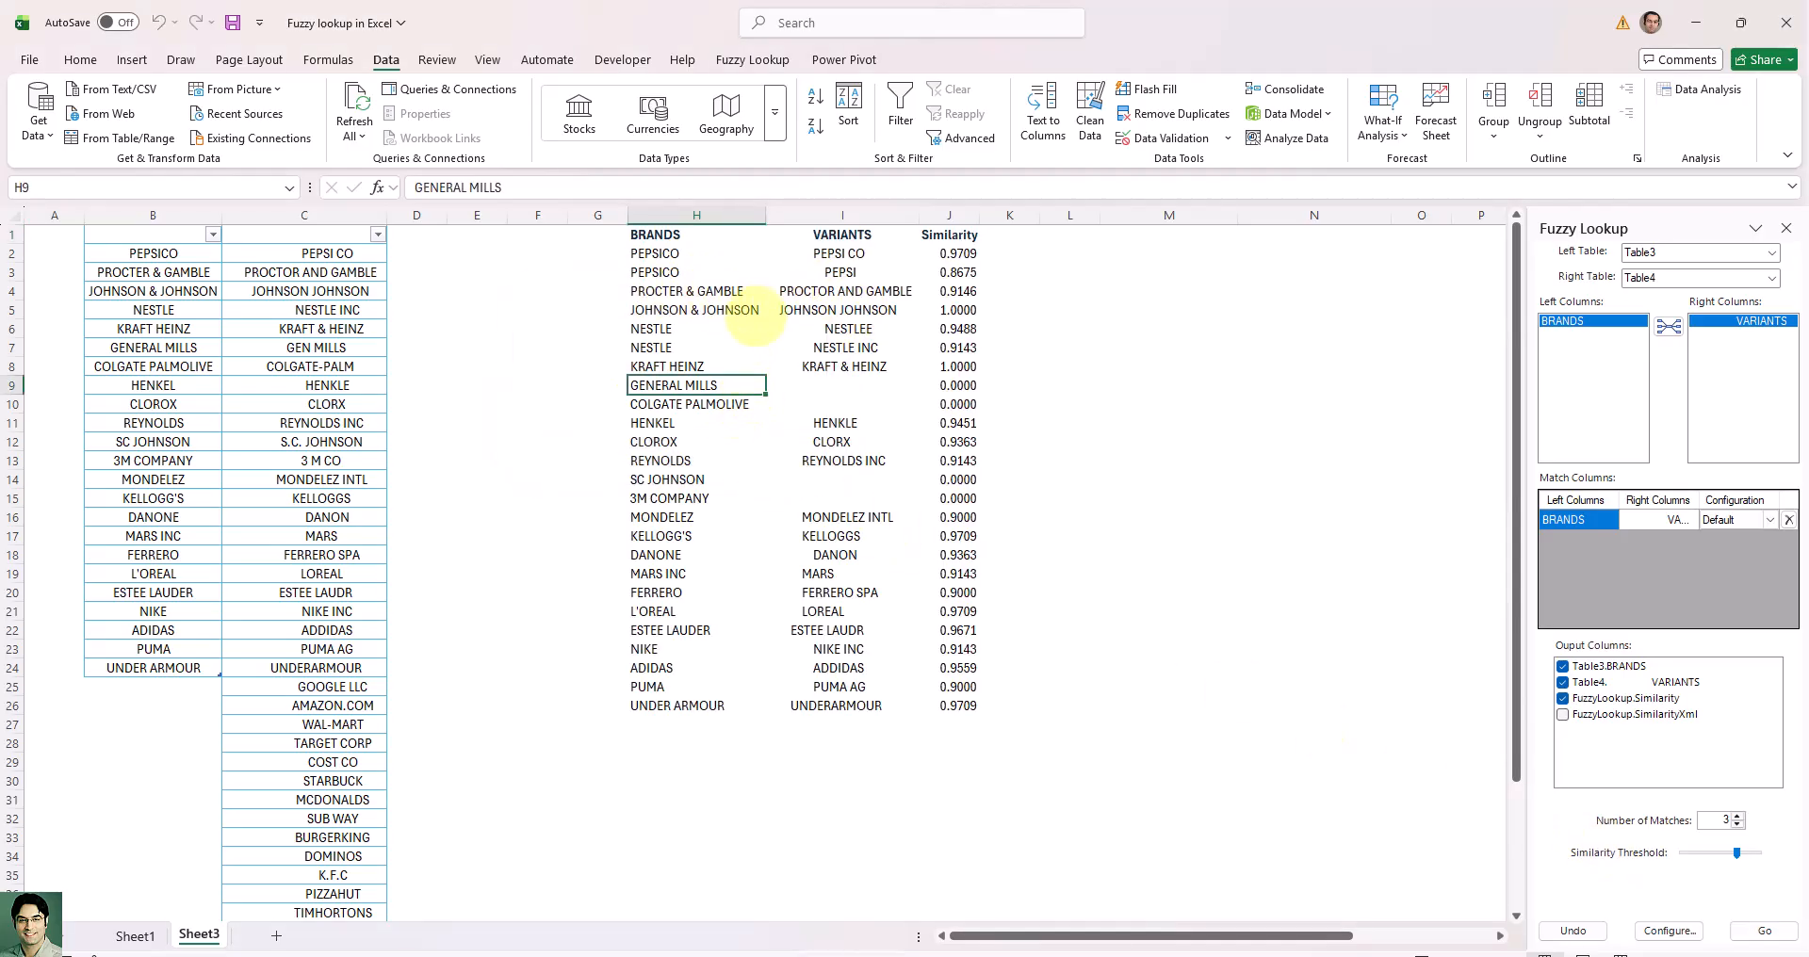
{"action": "left_click", "coordinate": [791, 346]}
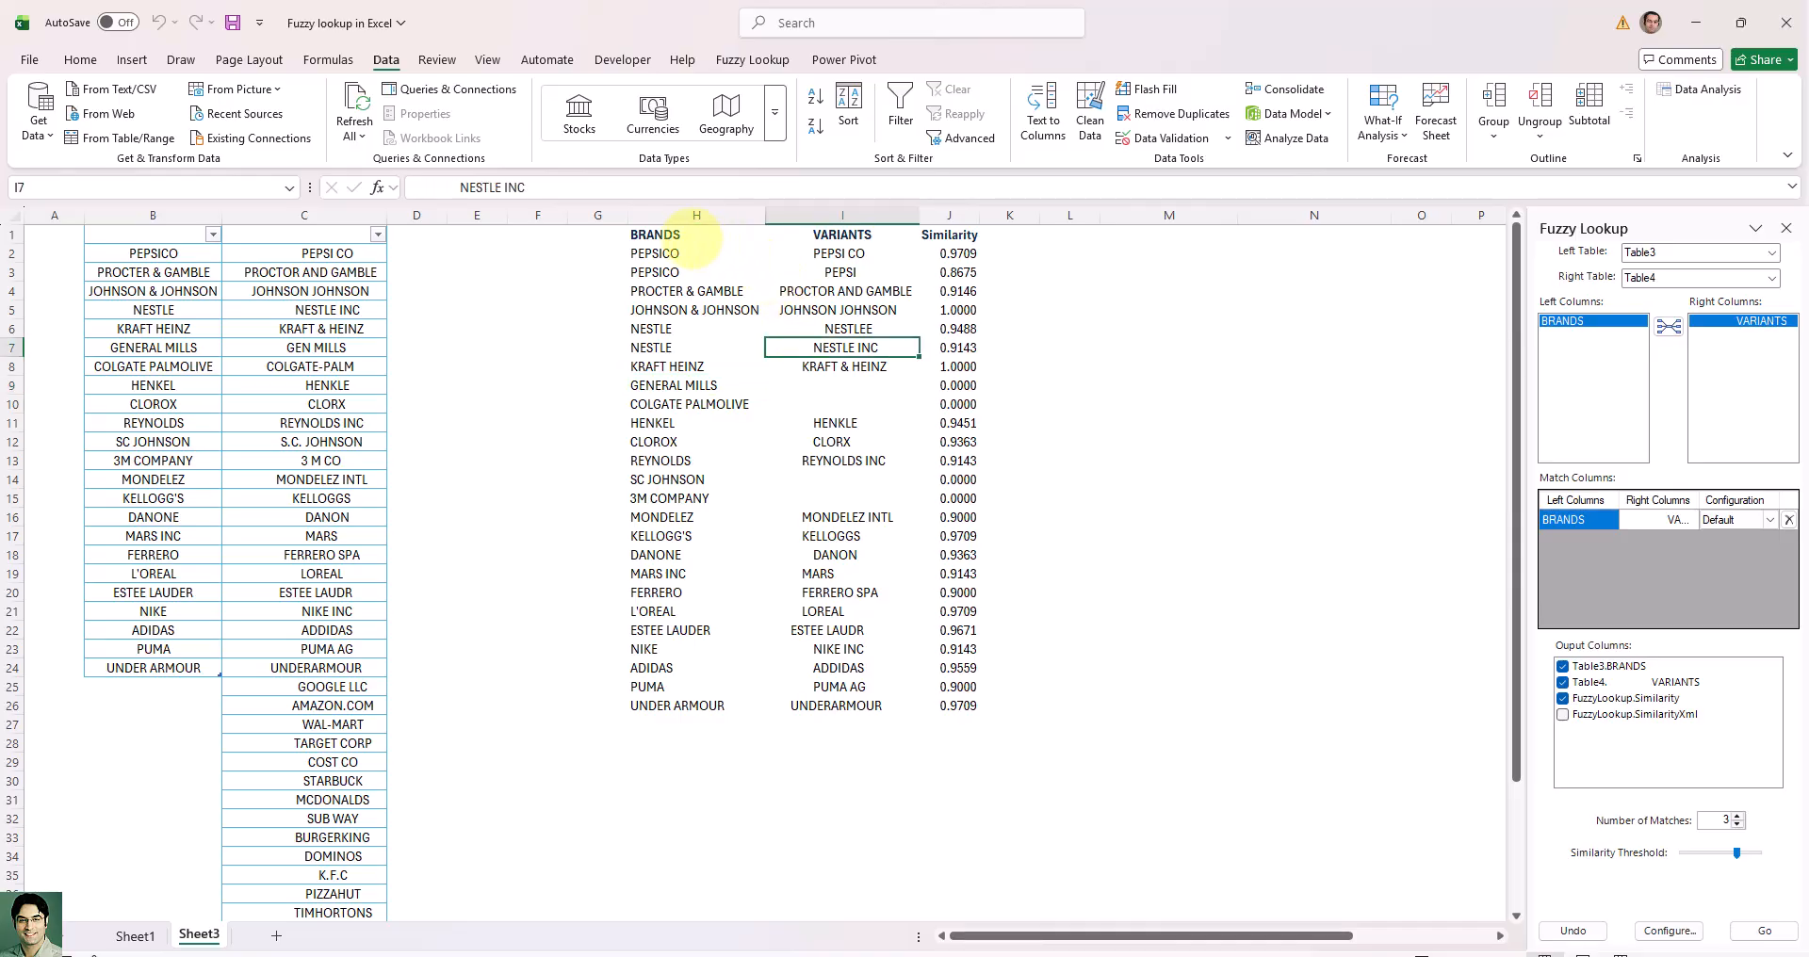
- Add filters to the lookup results' headers in H1:J1, sort by Similarity from largest to smallest, and review the matched rows
{"action": "left_click_drag", "start_coordinate": [697, 236], "coordinate": [948, 235]}
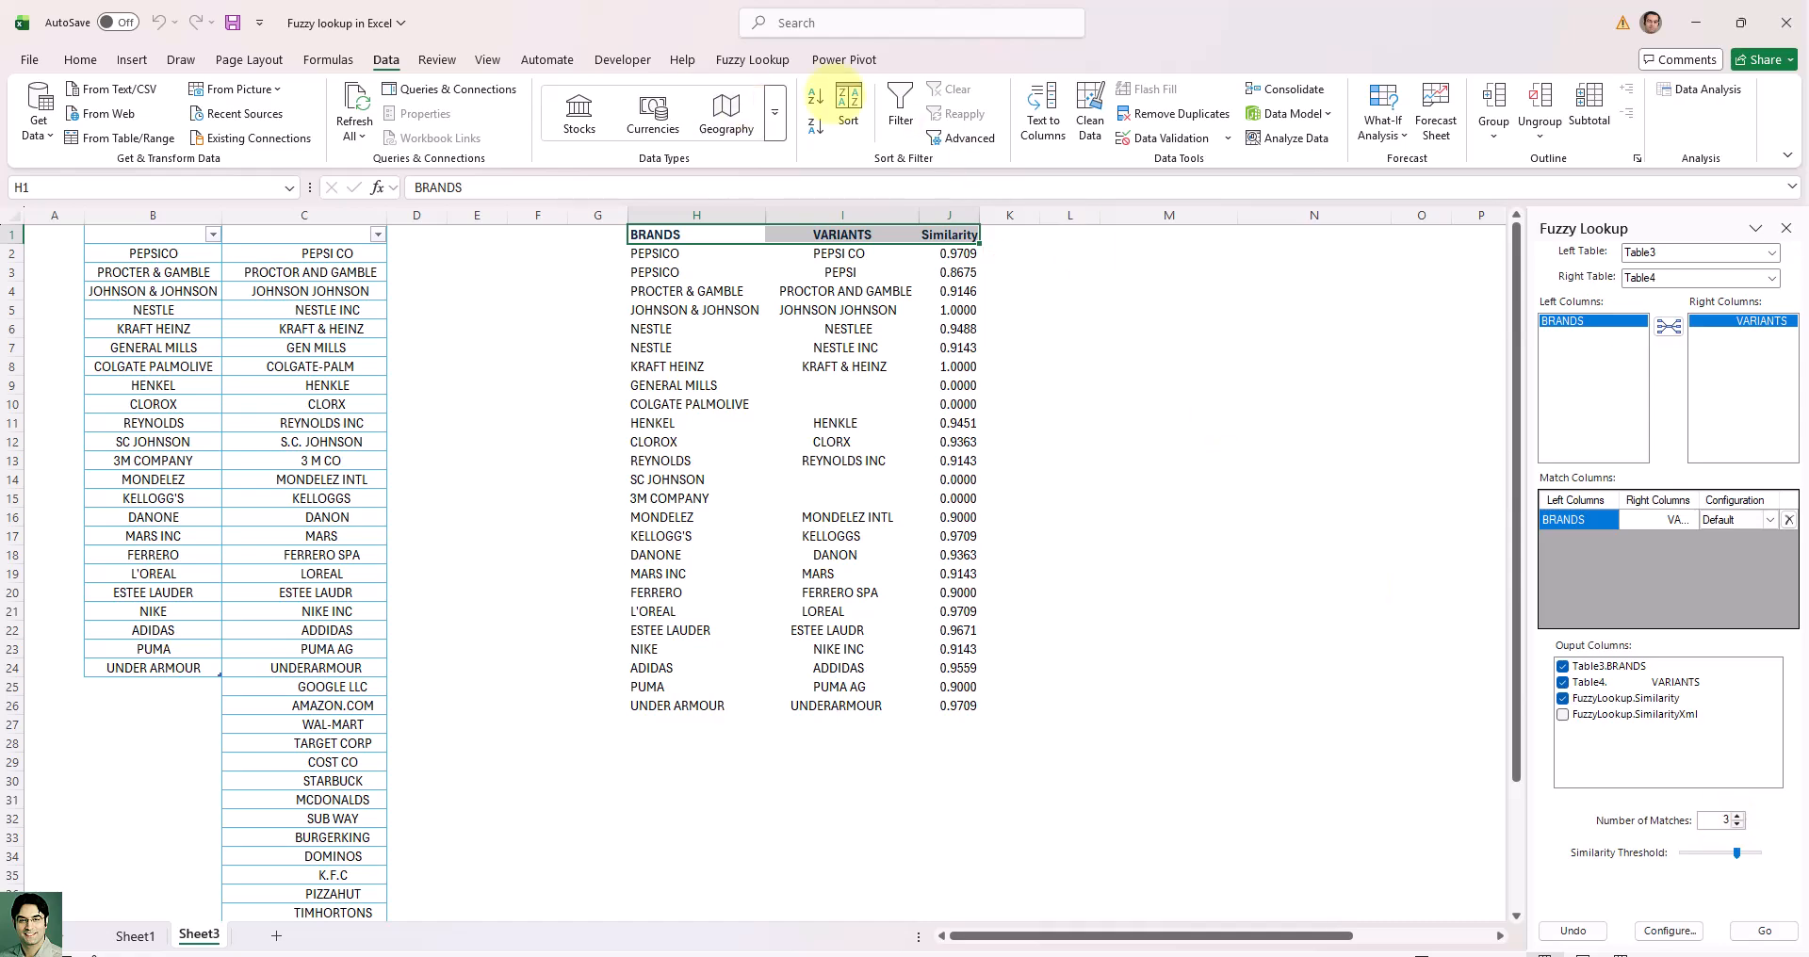
{"action": "left_click", "coordinate": [899, 94]}
{"action": "left_click", "coordinate": [970, 235]}
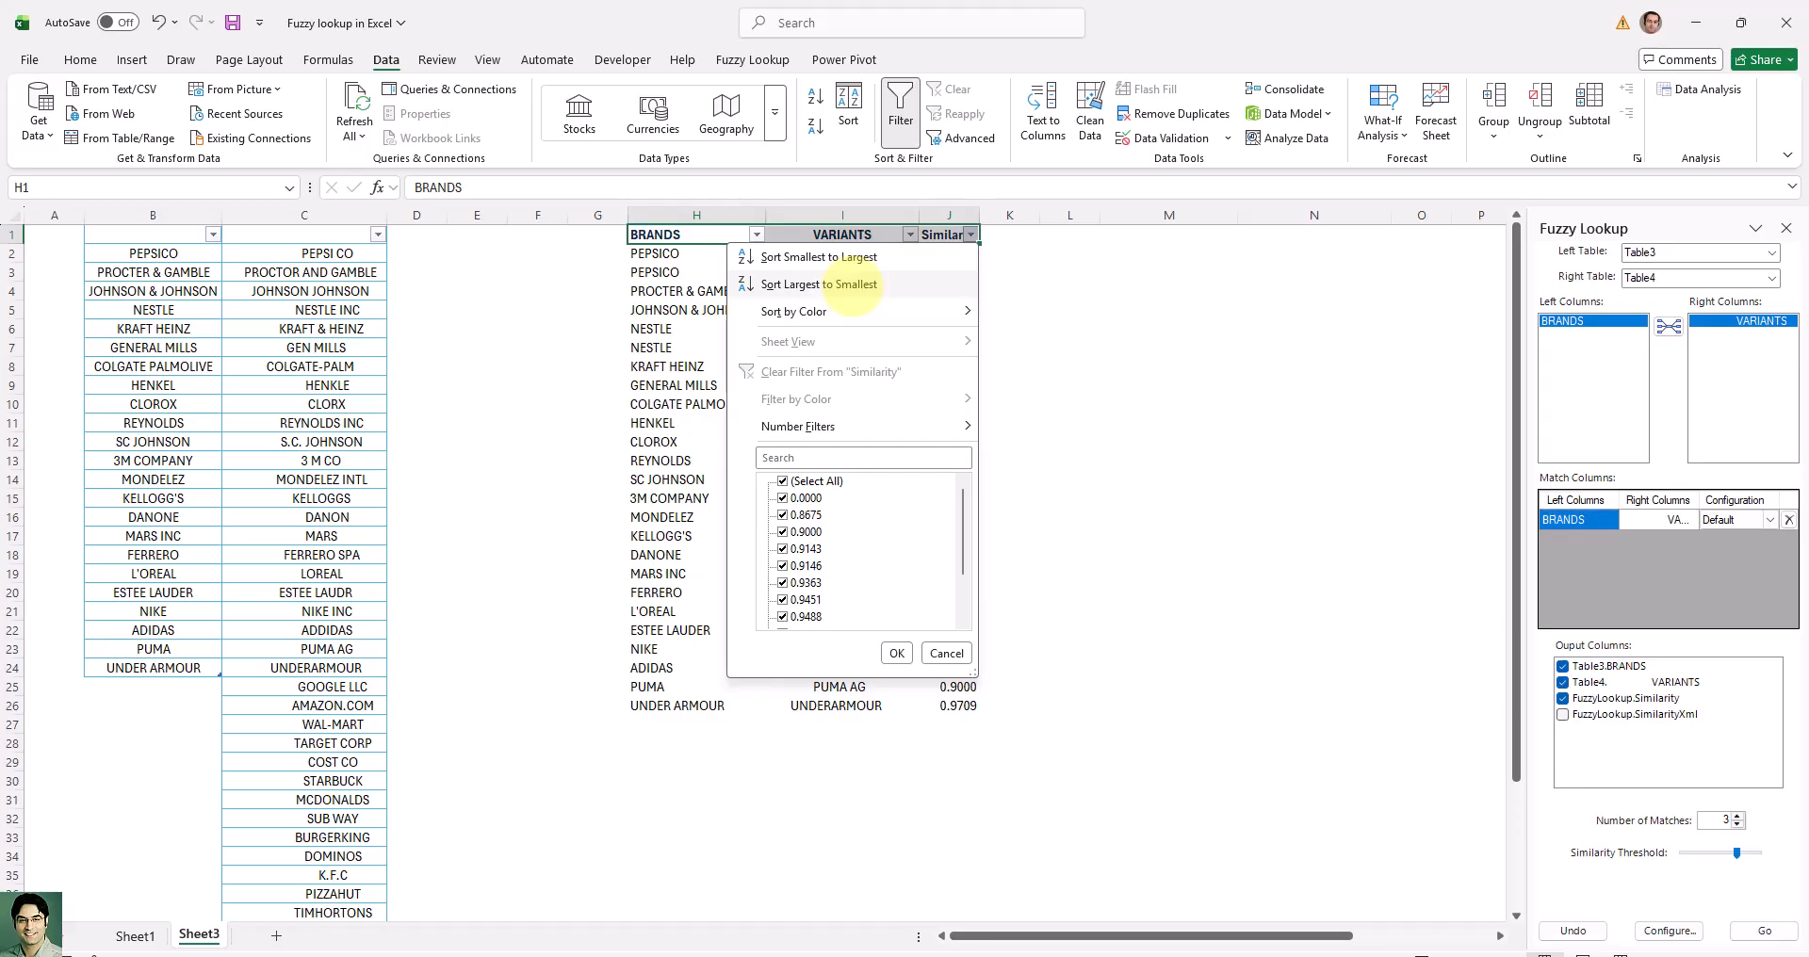
{"action": "left_click", "coordinate": [851, 285]}
{"action": "left_click", "coordinate": [876, 290]}
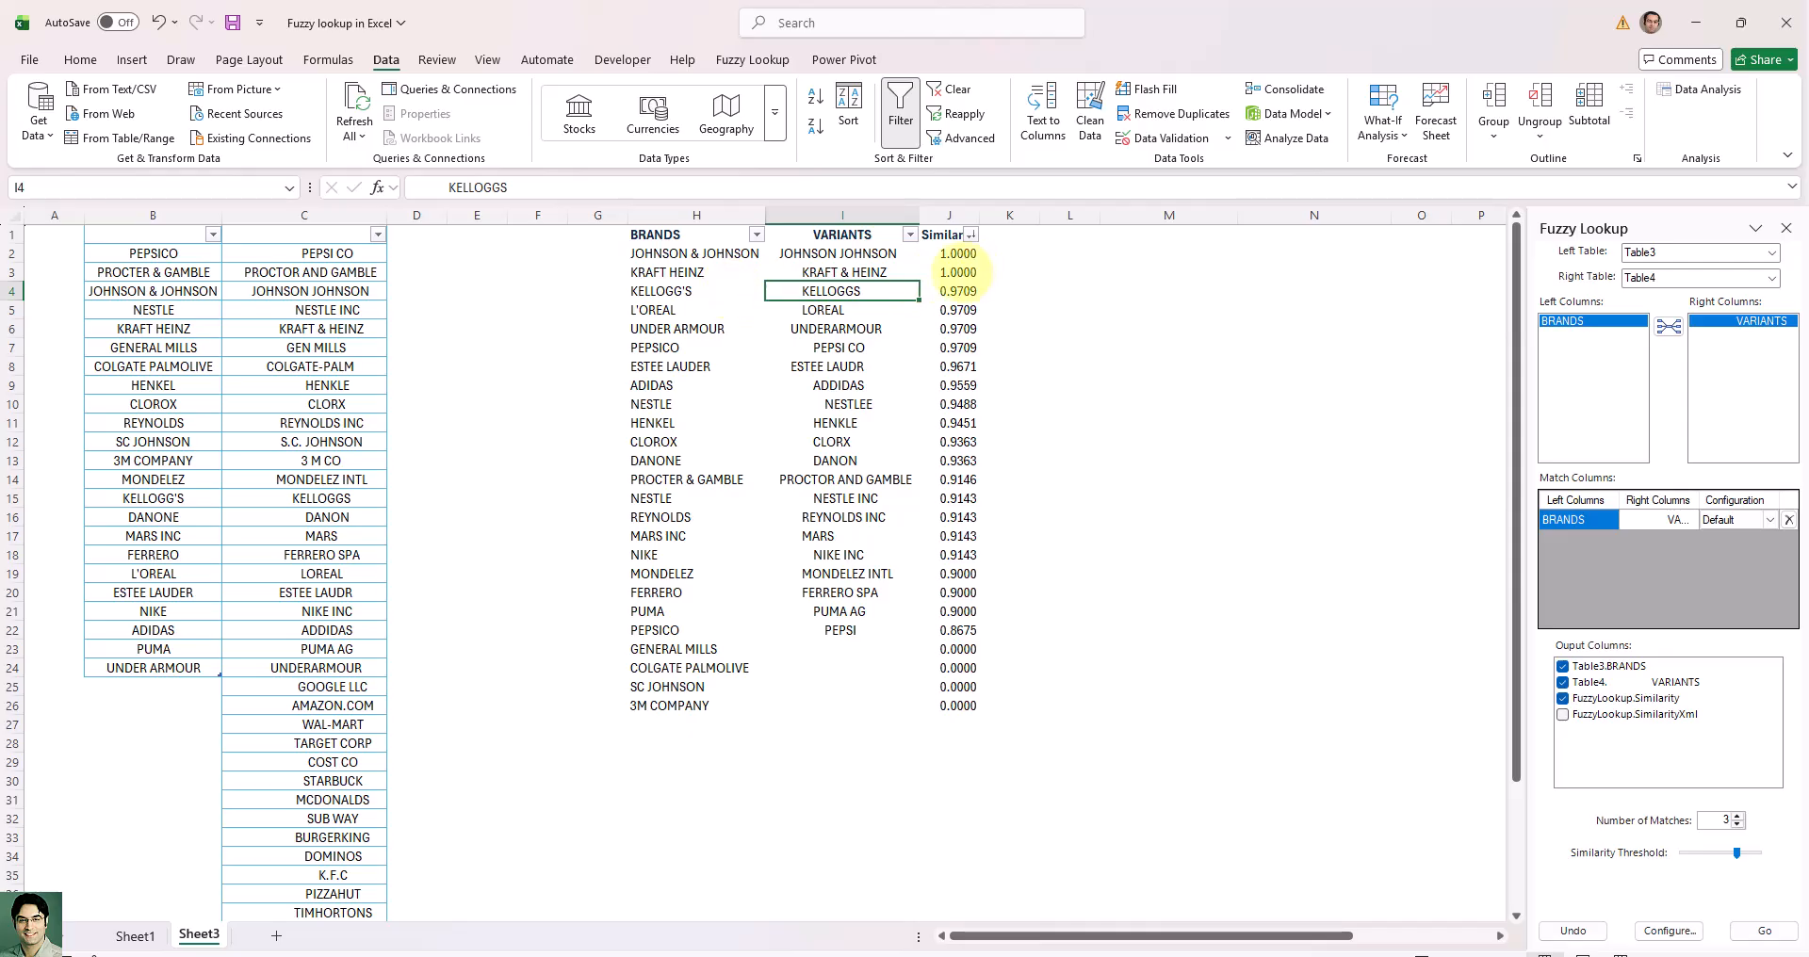
{"action": "left_click_drag", "start_coordinate": [959, 274], "coordinate": [709, 239]}
{"action": "left_click_drag", "start_coordinate": [720, 497], "coordinate": [961, 495]}
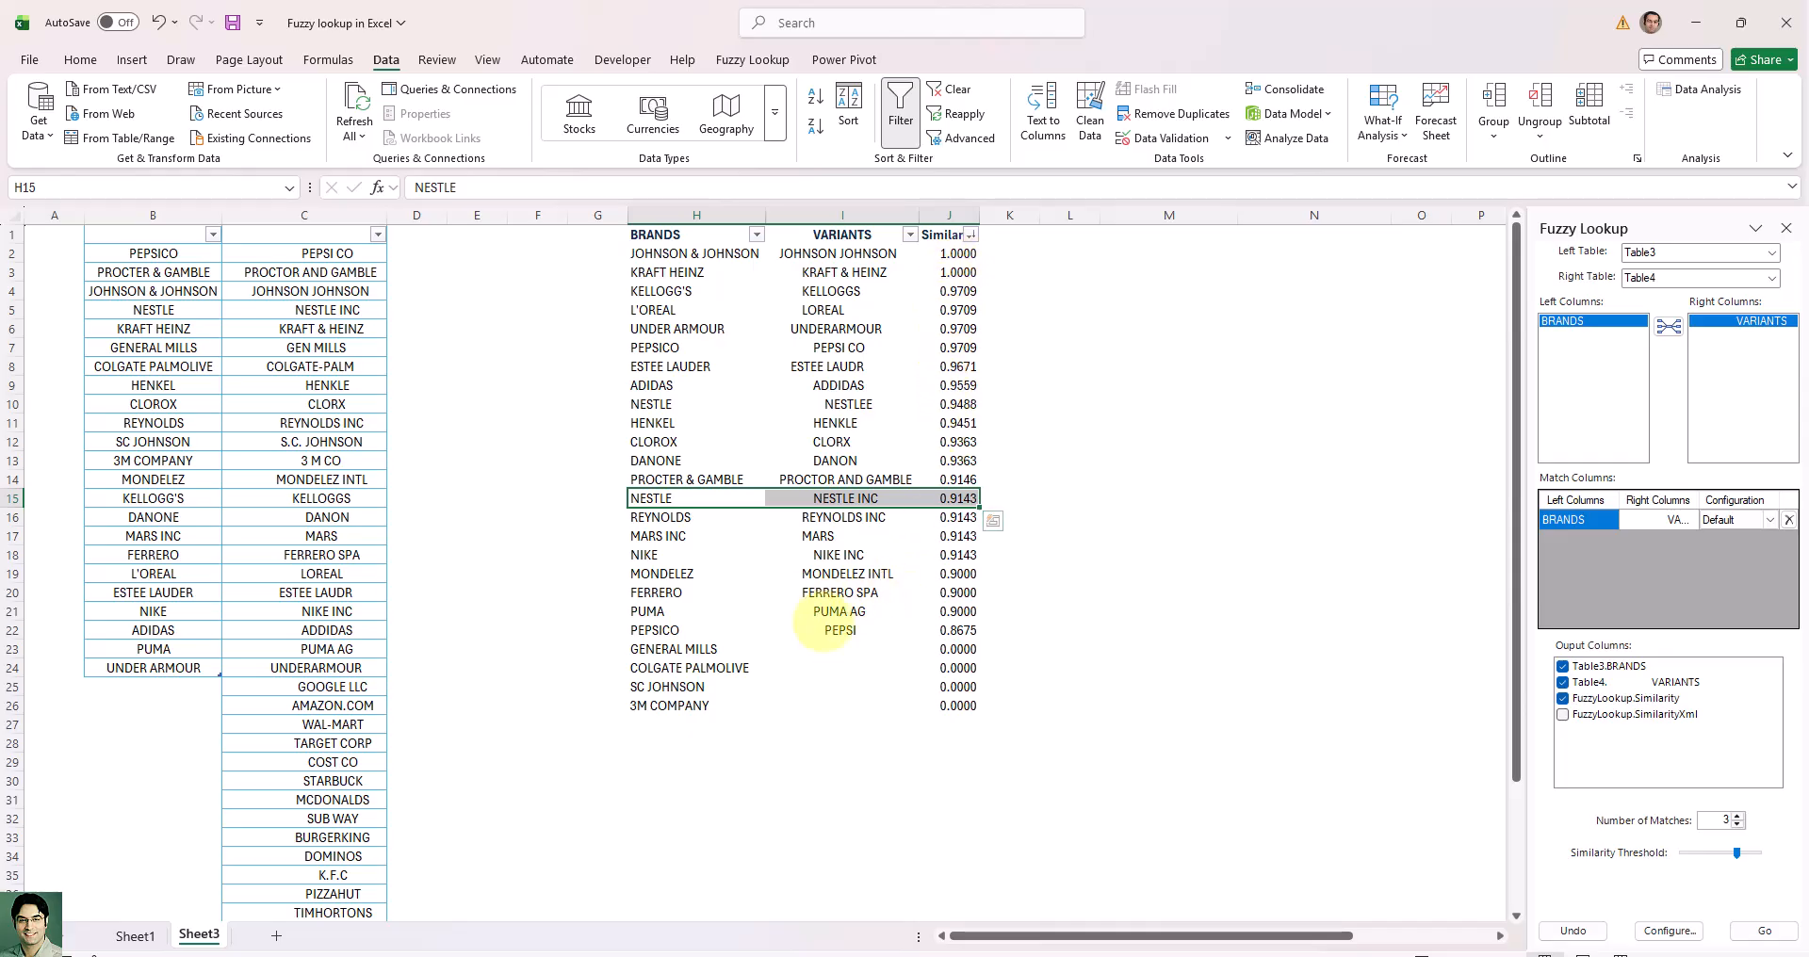
{"action": "left_click_drag", "start_coordinate": [970, 627], "coordinate": [726, 242]}
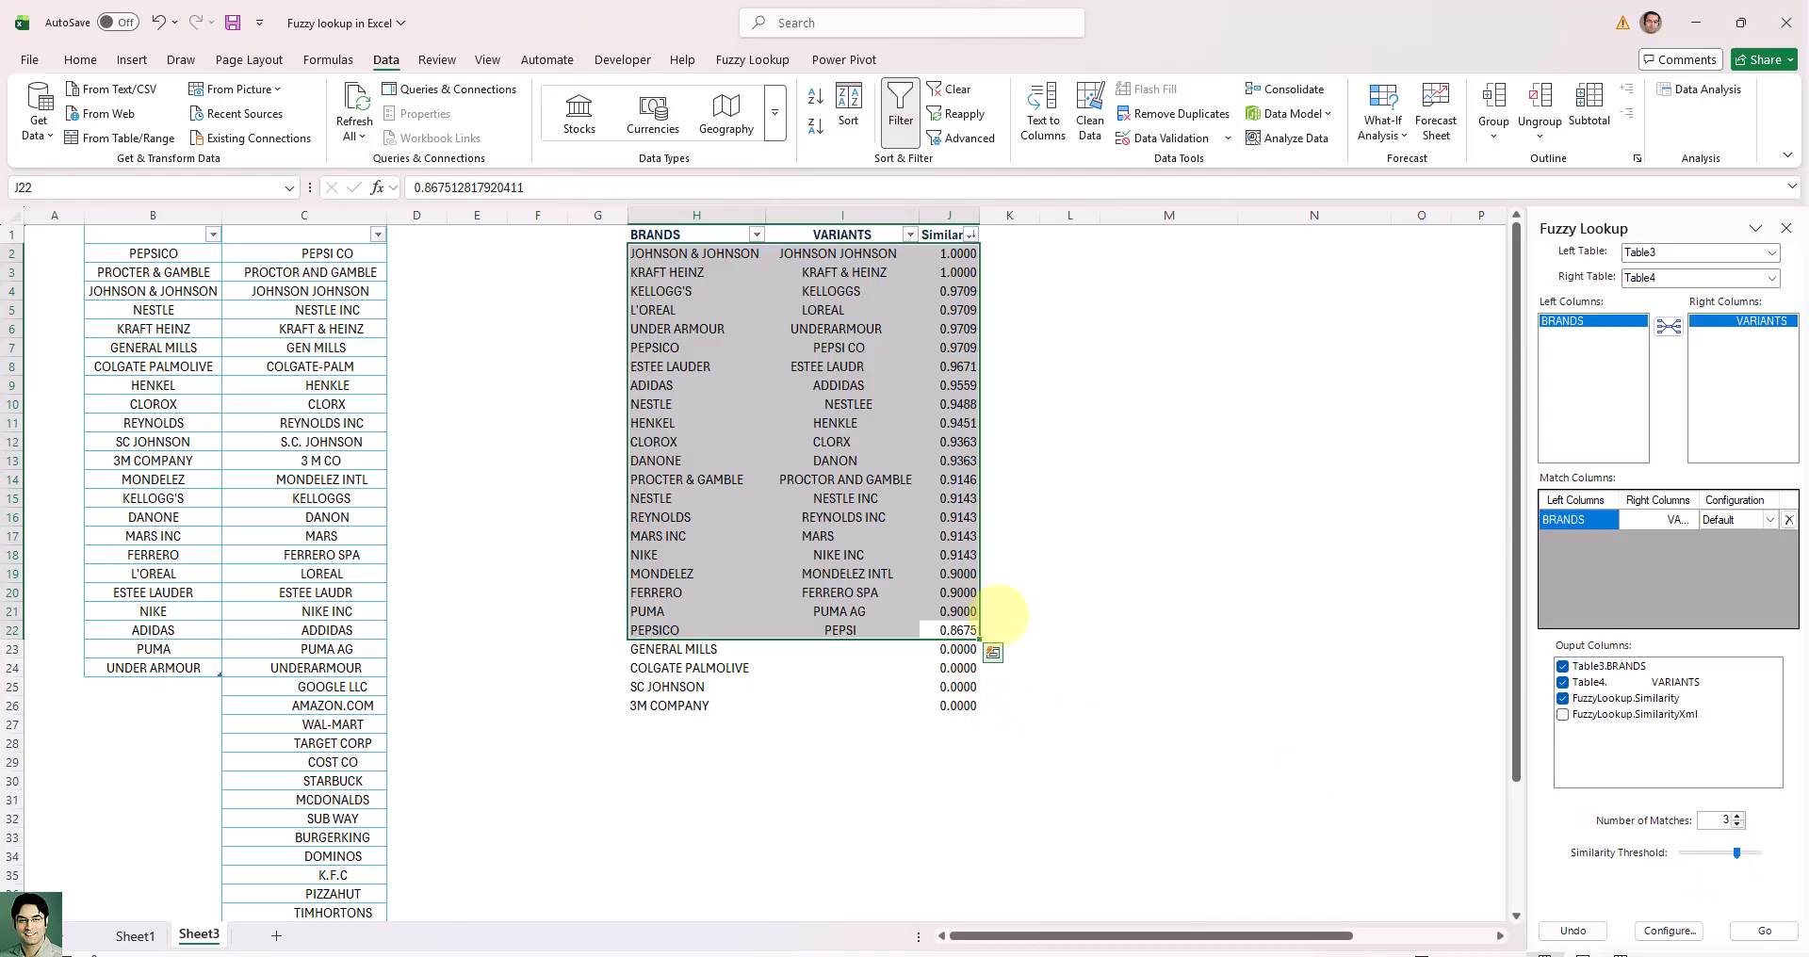
{"action": "left_click", "coordinate": [1006, 481]}
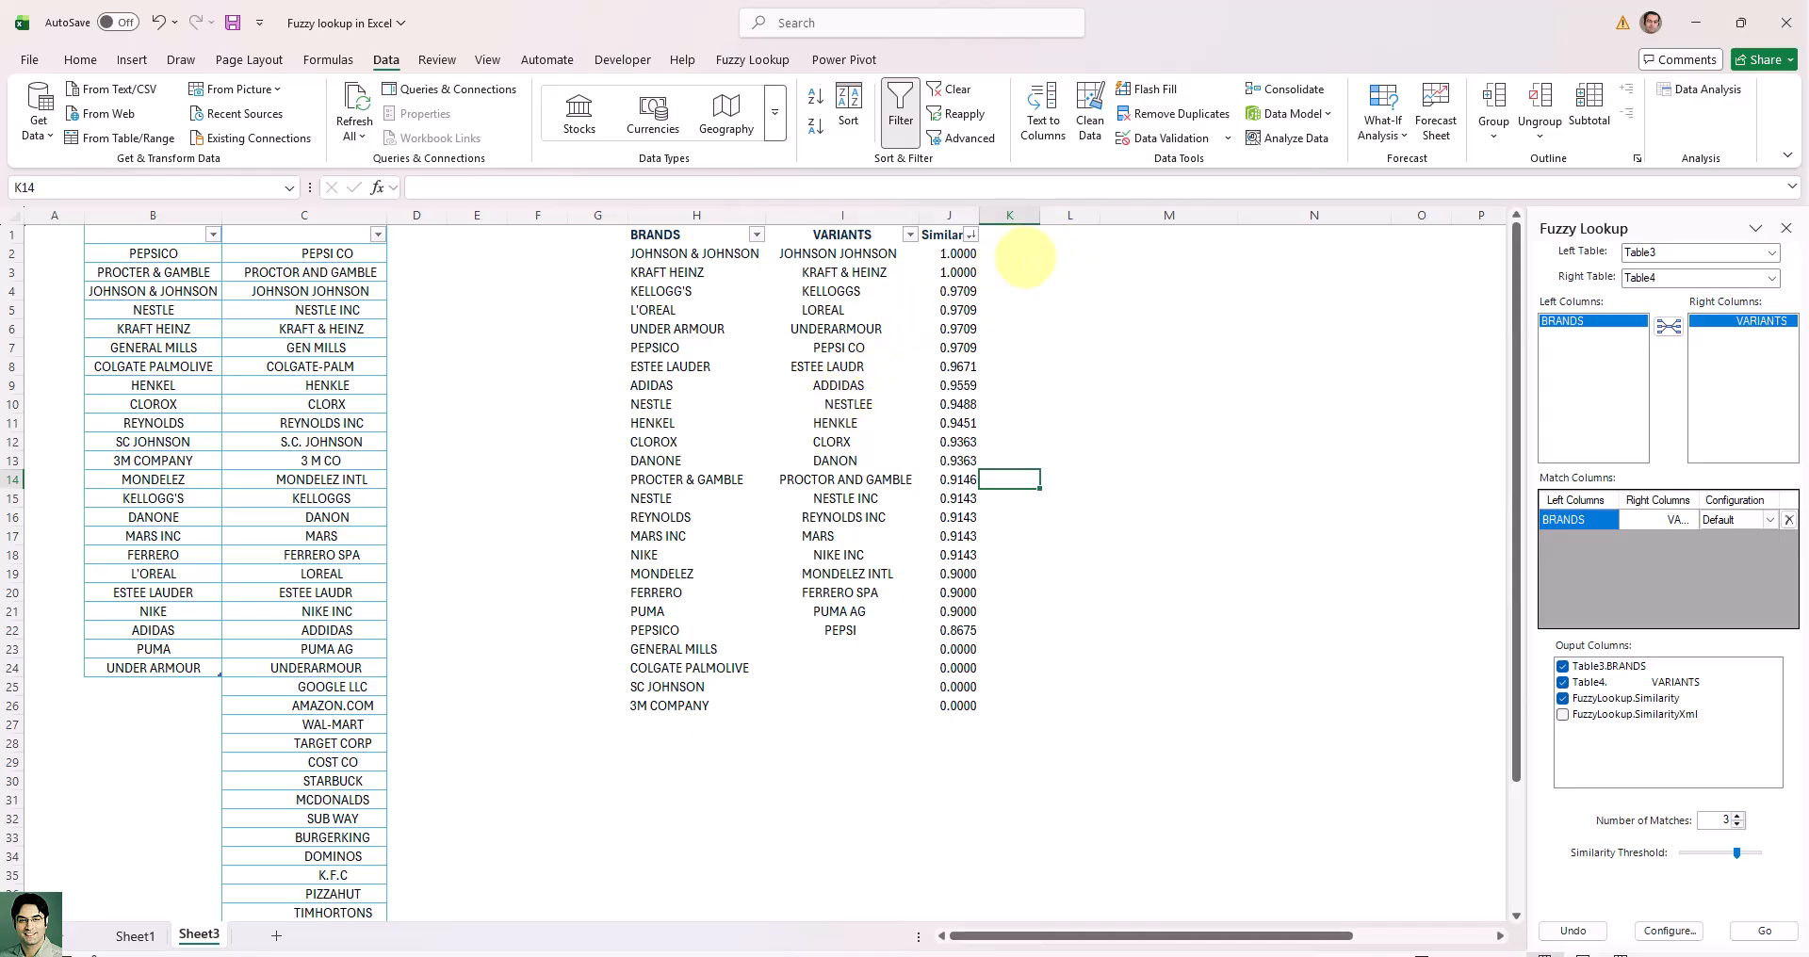
{"action": "left_click", "coordinate": [420, 252]}
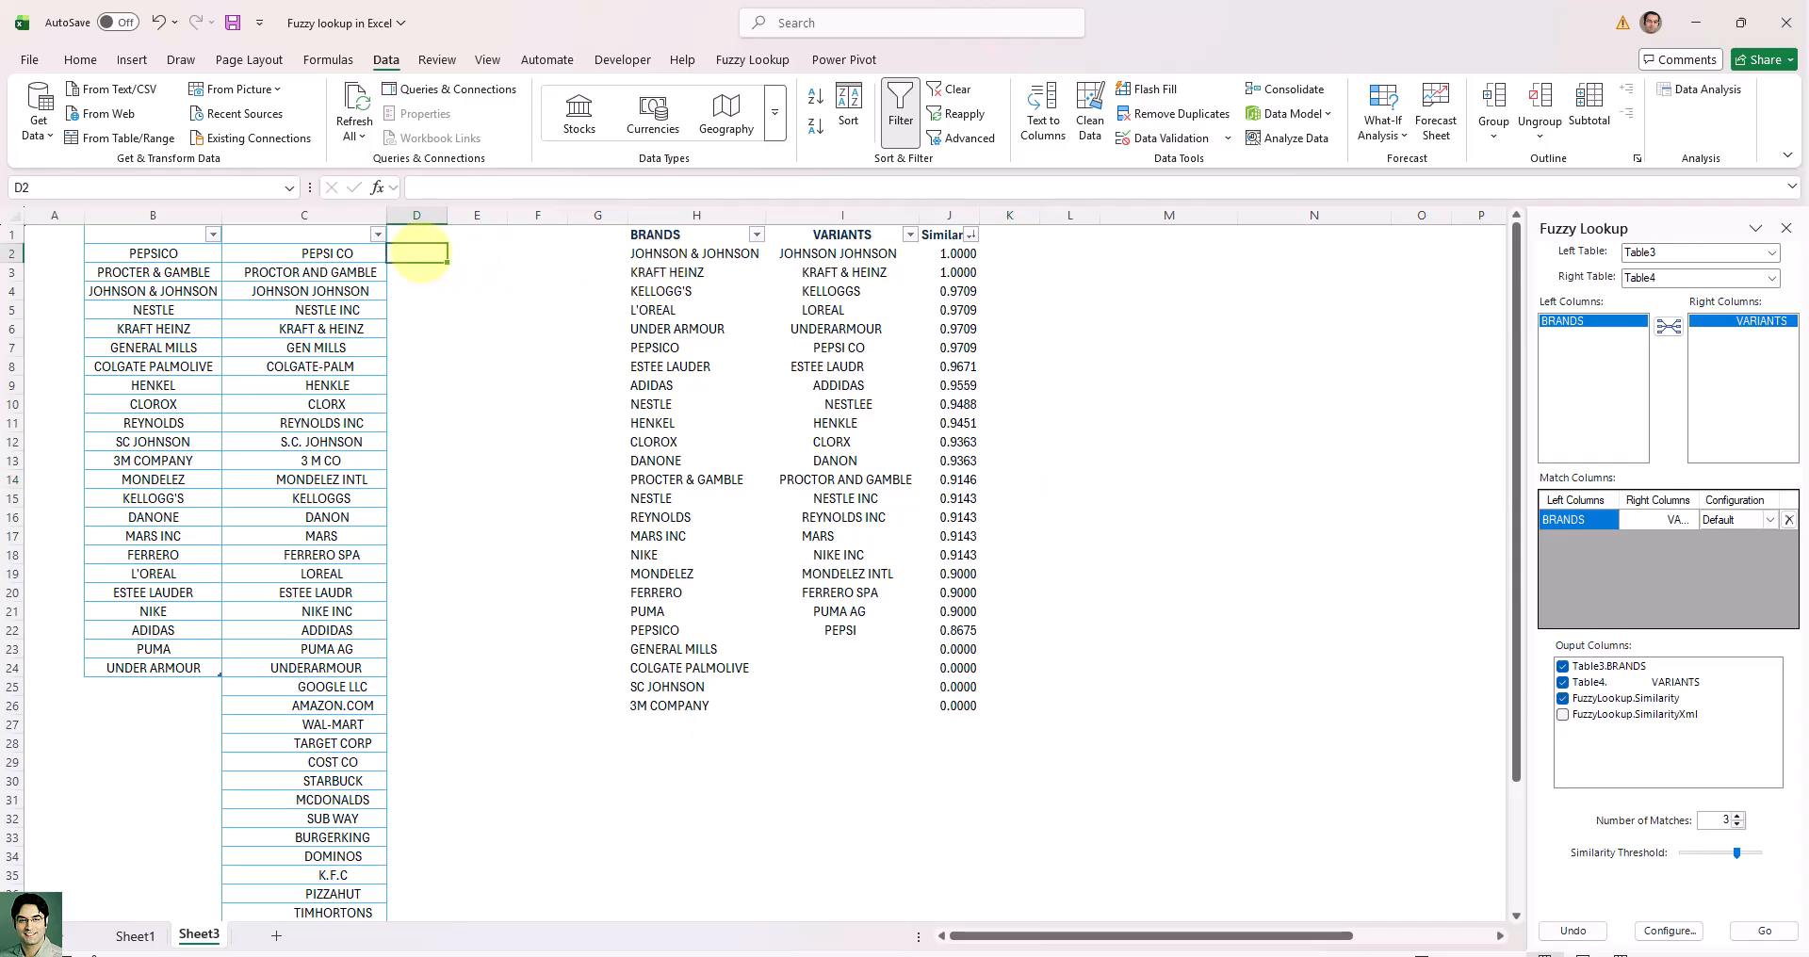
{"action": "type", "text": "=vlookup("}
{"action": "left_click", "coordinate": [153, 253]}
{"action": "type", "text": ","}
{"action": "left_click", "coordinate": [303, 215]}
{"action": "type", "text": ",1,f"}
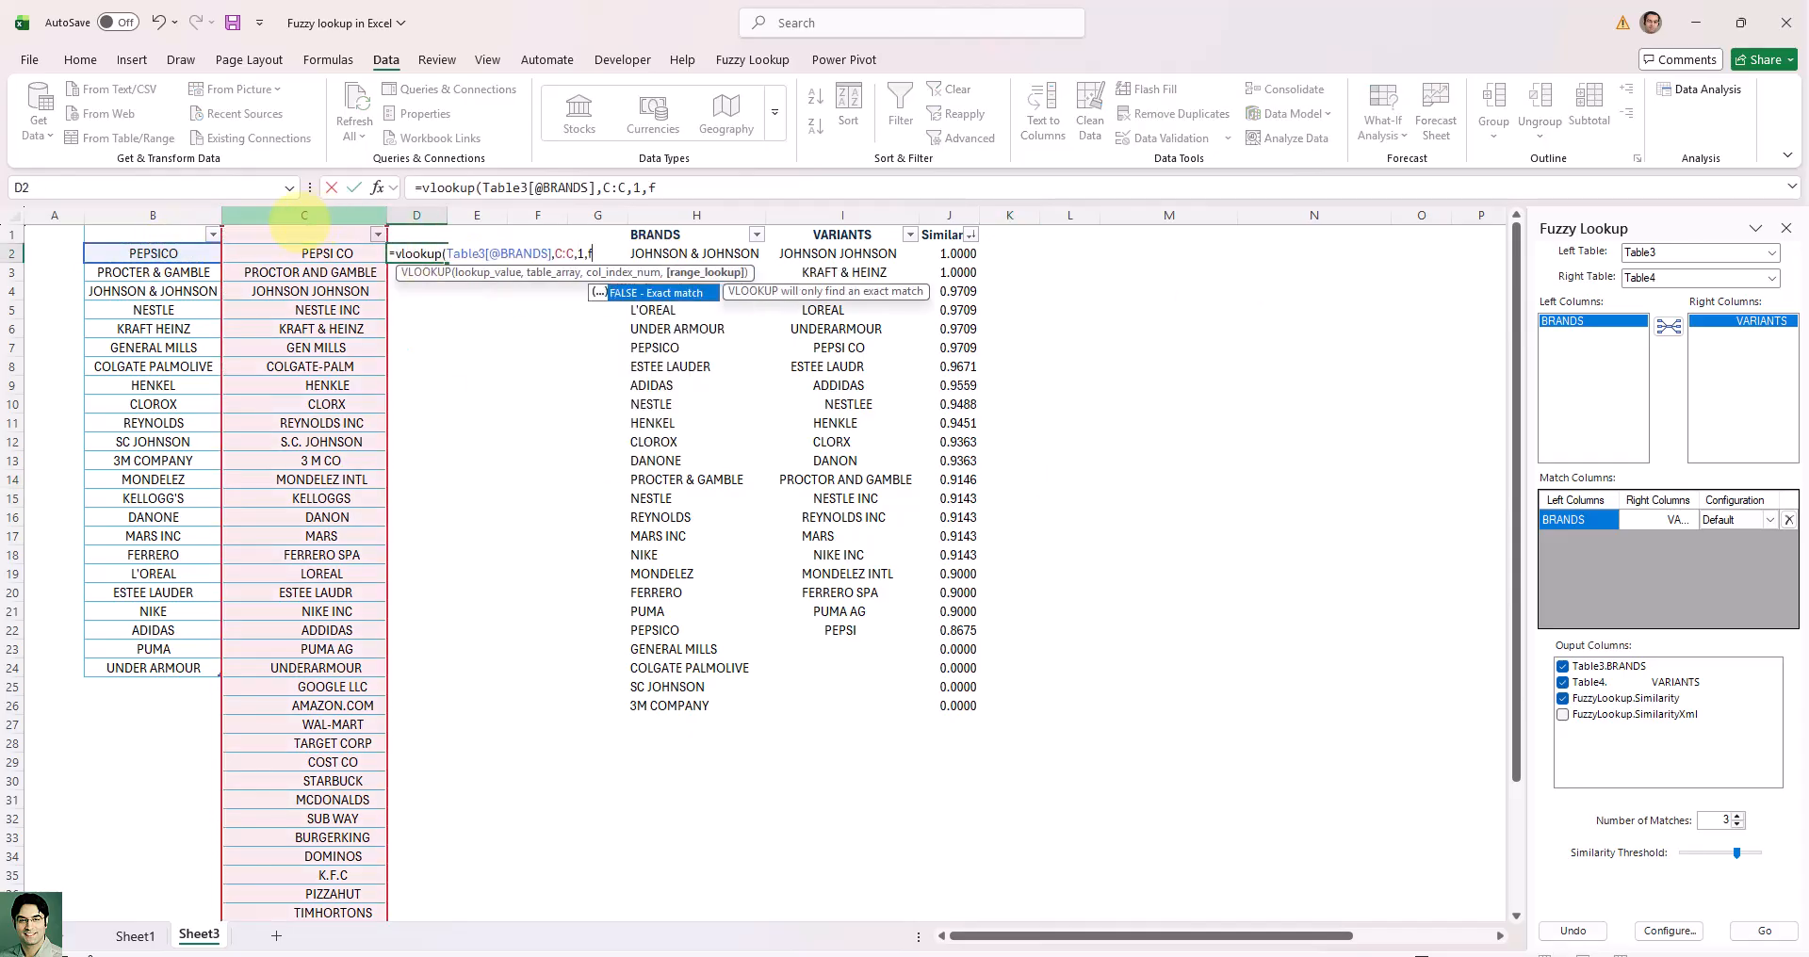
{"action": "key", "text": "Tab"}
{"action": "type", "text": ")"}
{"action": "key", "text": "Return"}
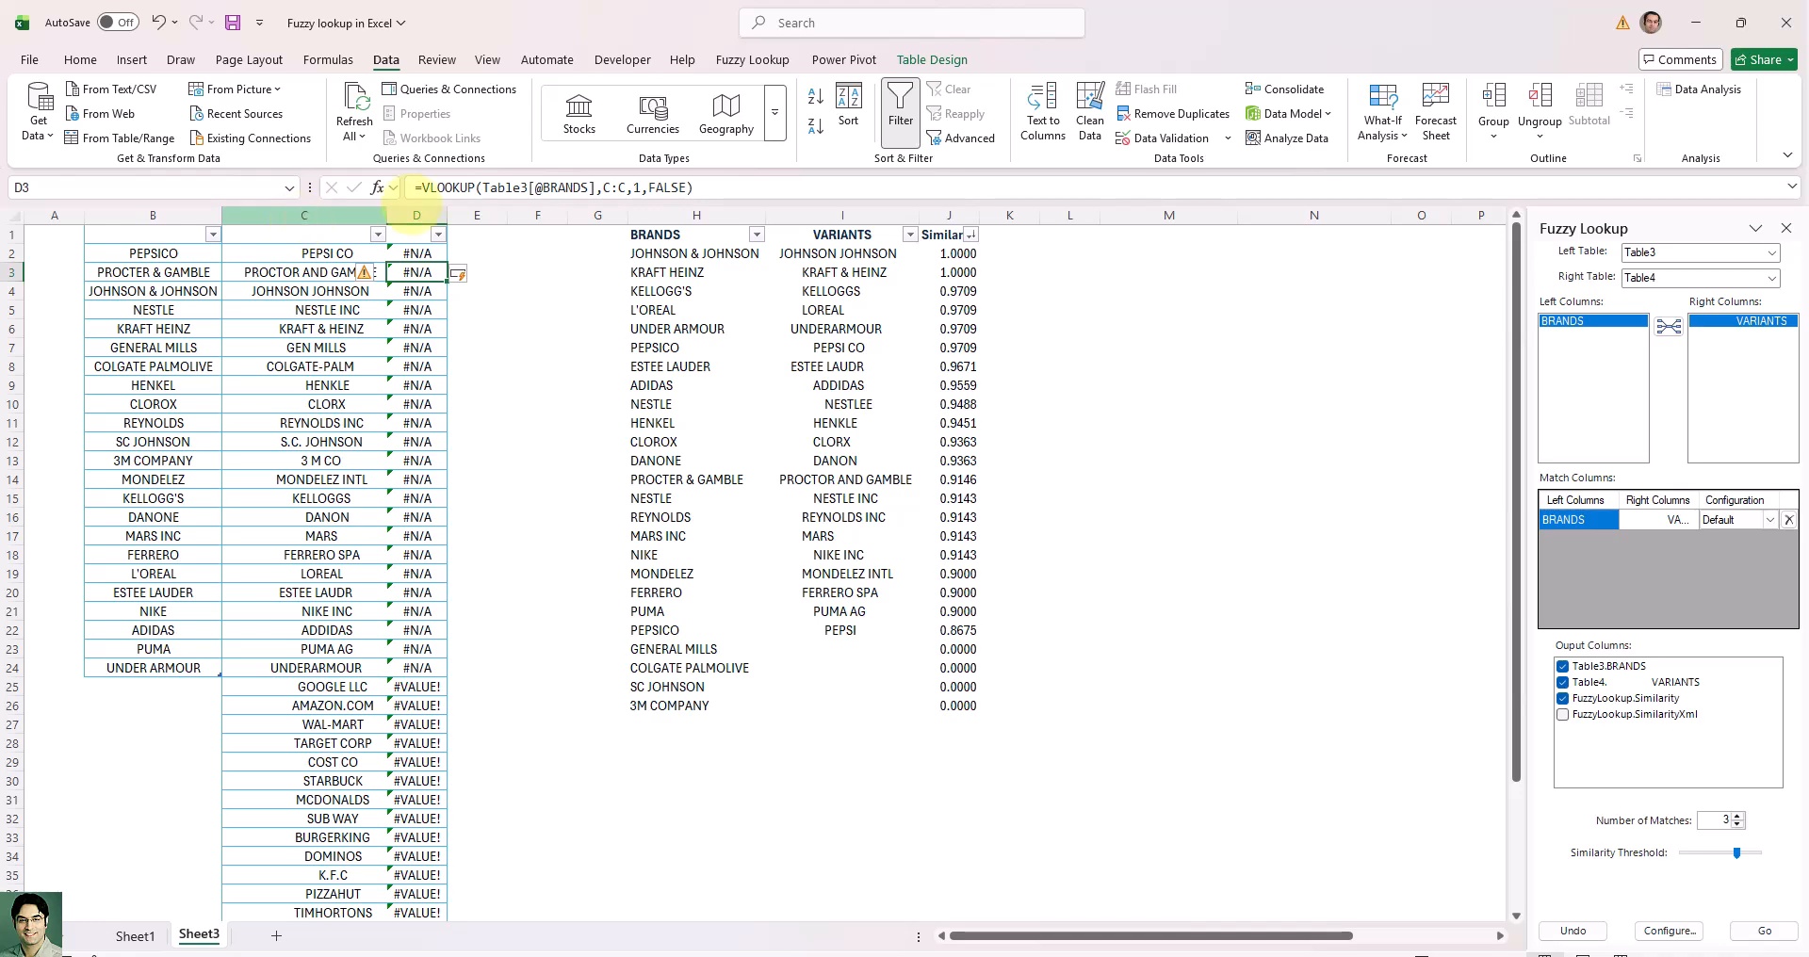